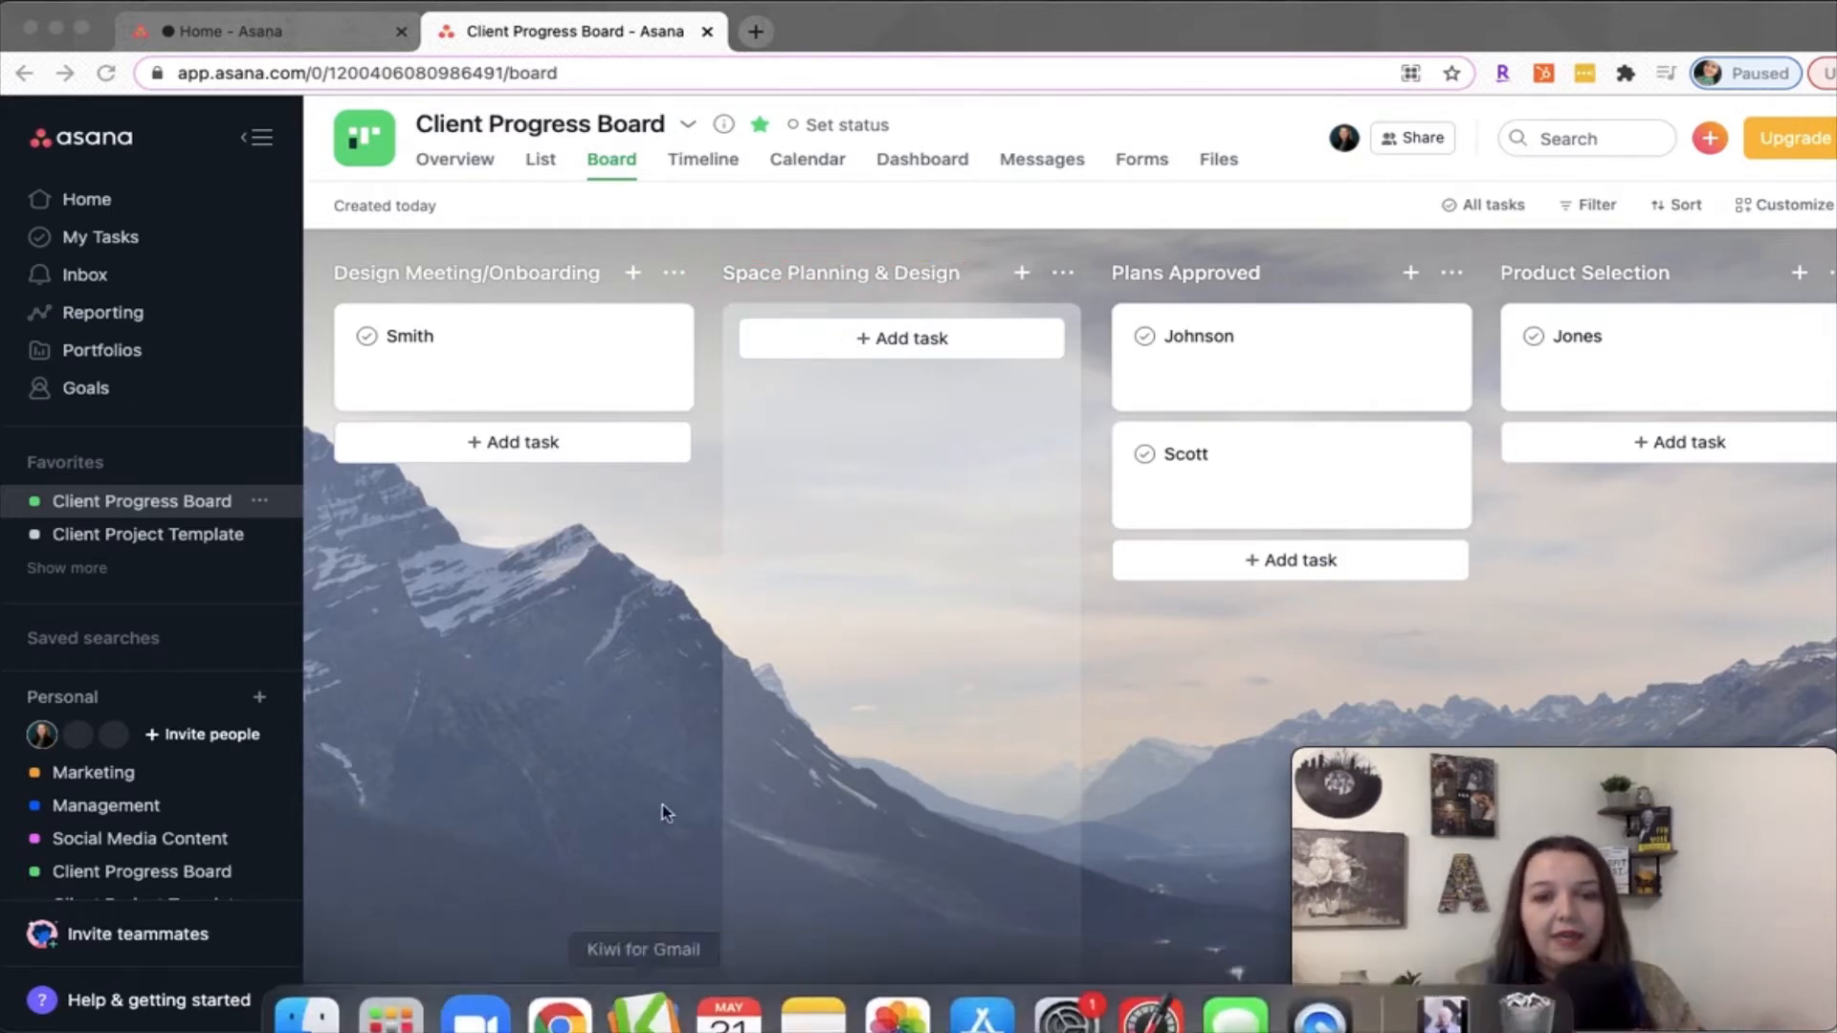
Look over the Client Progress Board's columns, compare them in the list view, and return to the board view
left_click_drag(392, 1025, 526, 1010)
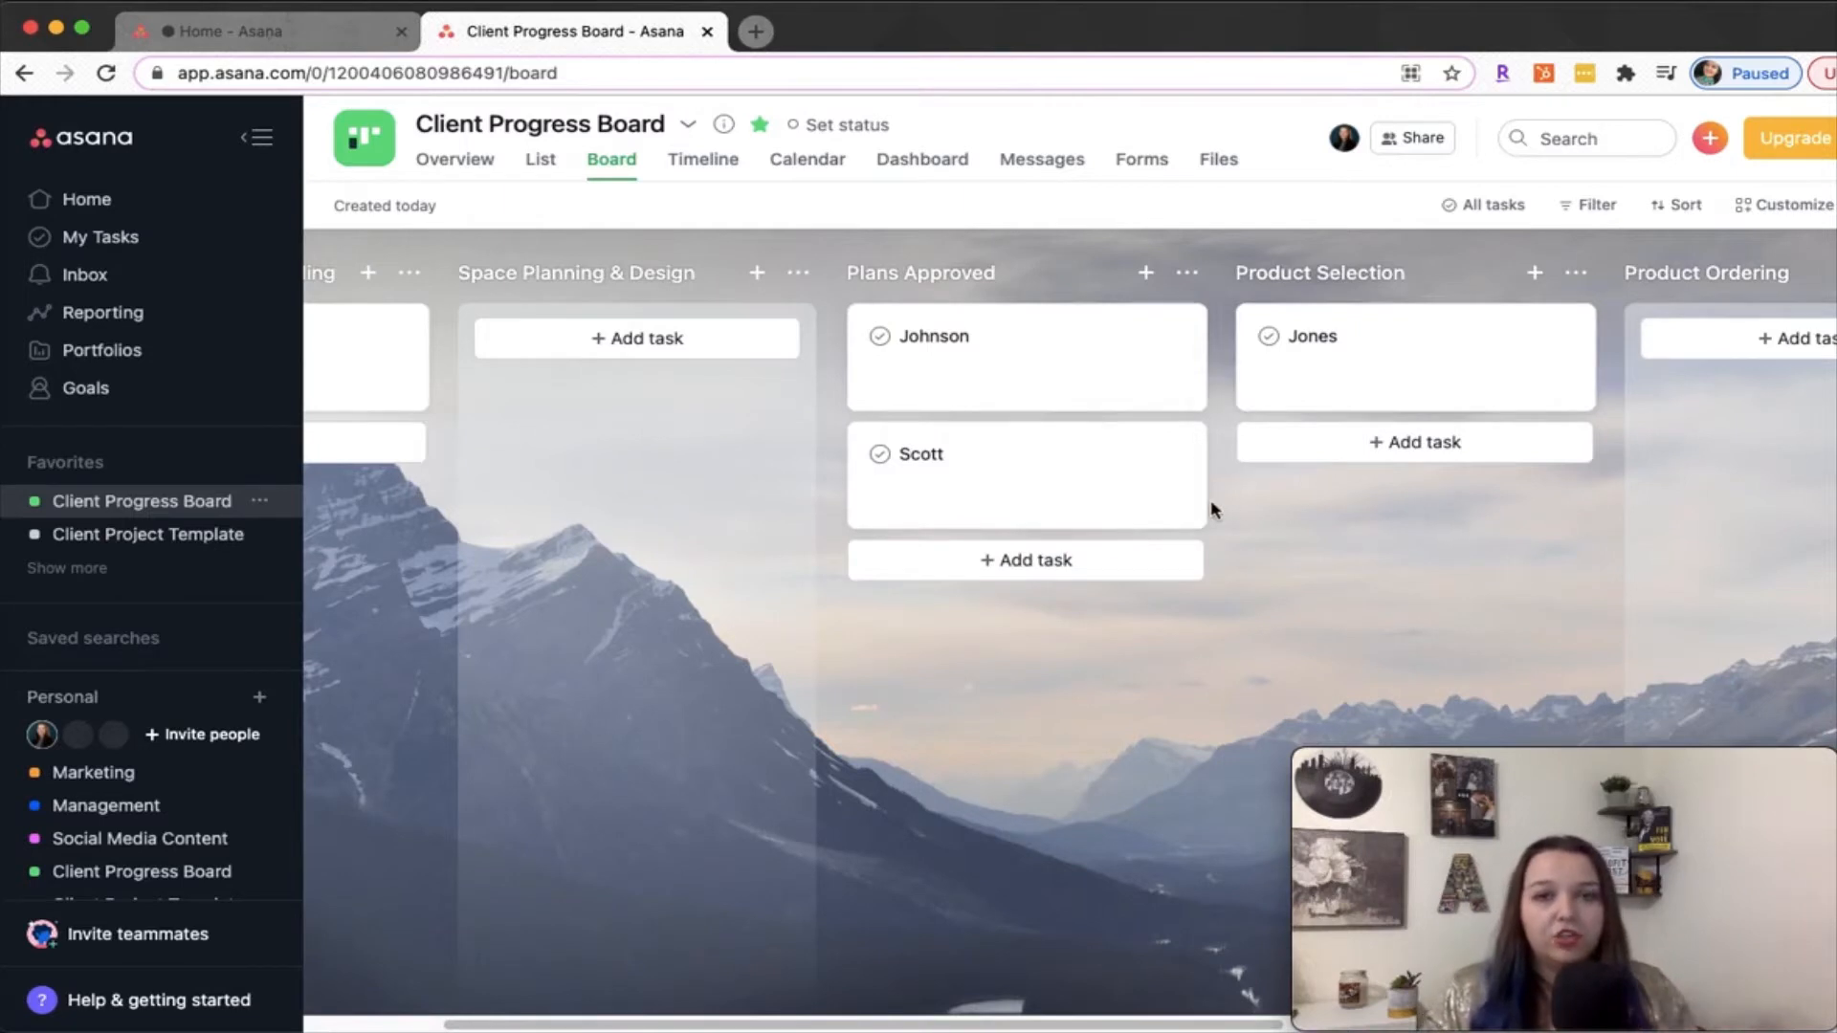
left_click_drag(538, 1027, 400, 1027)
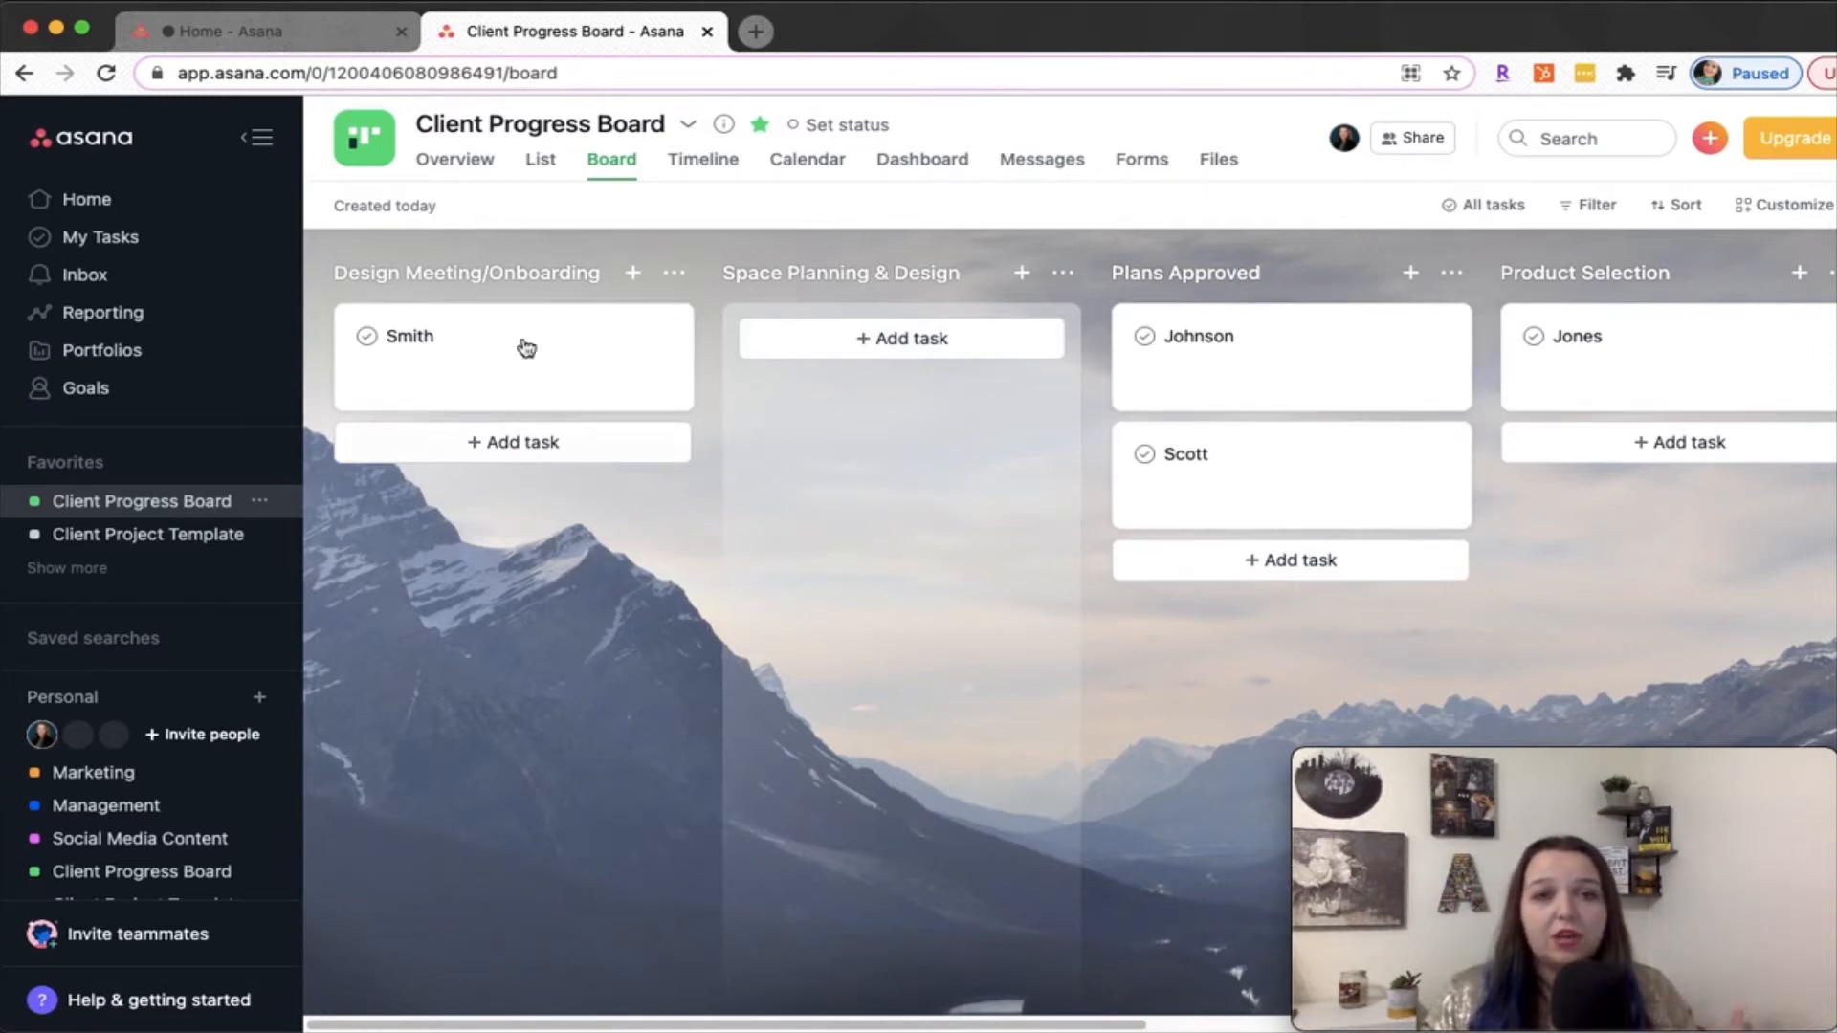
left_click(542, 162)
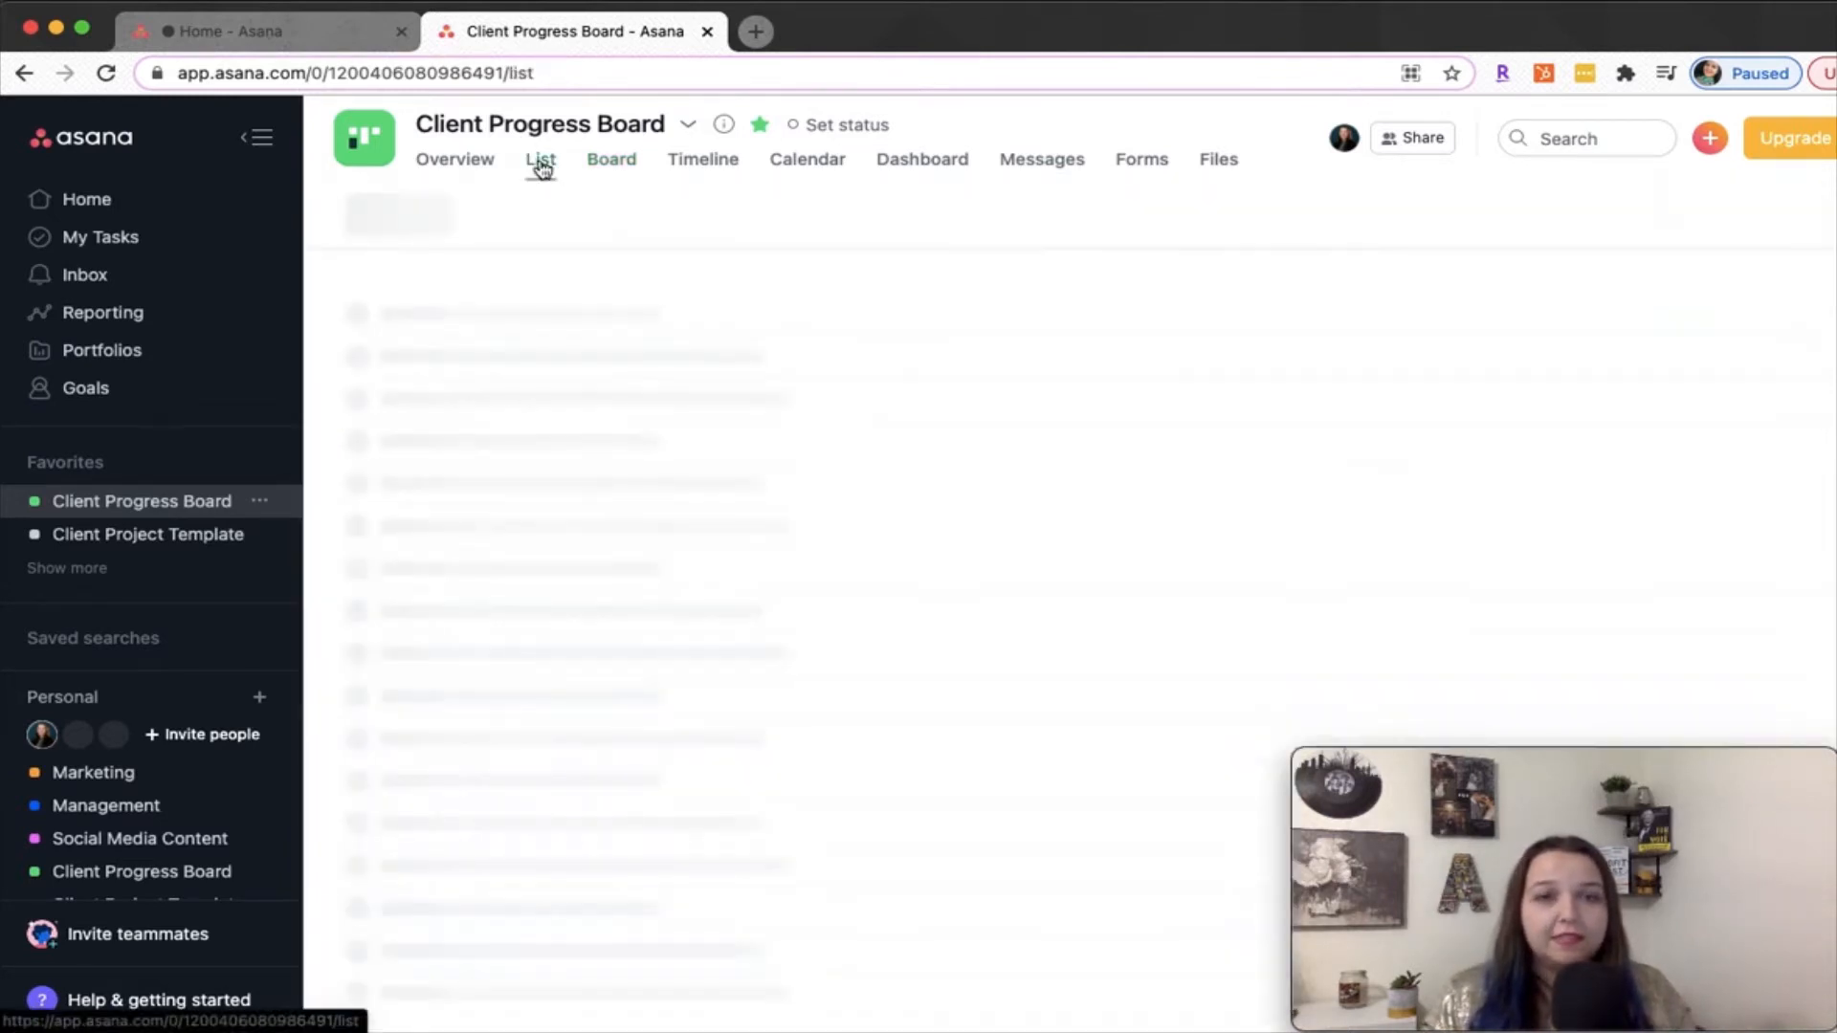
scroll(574, 667, "down", 1)
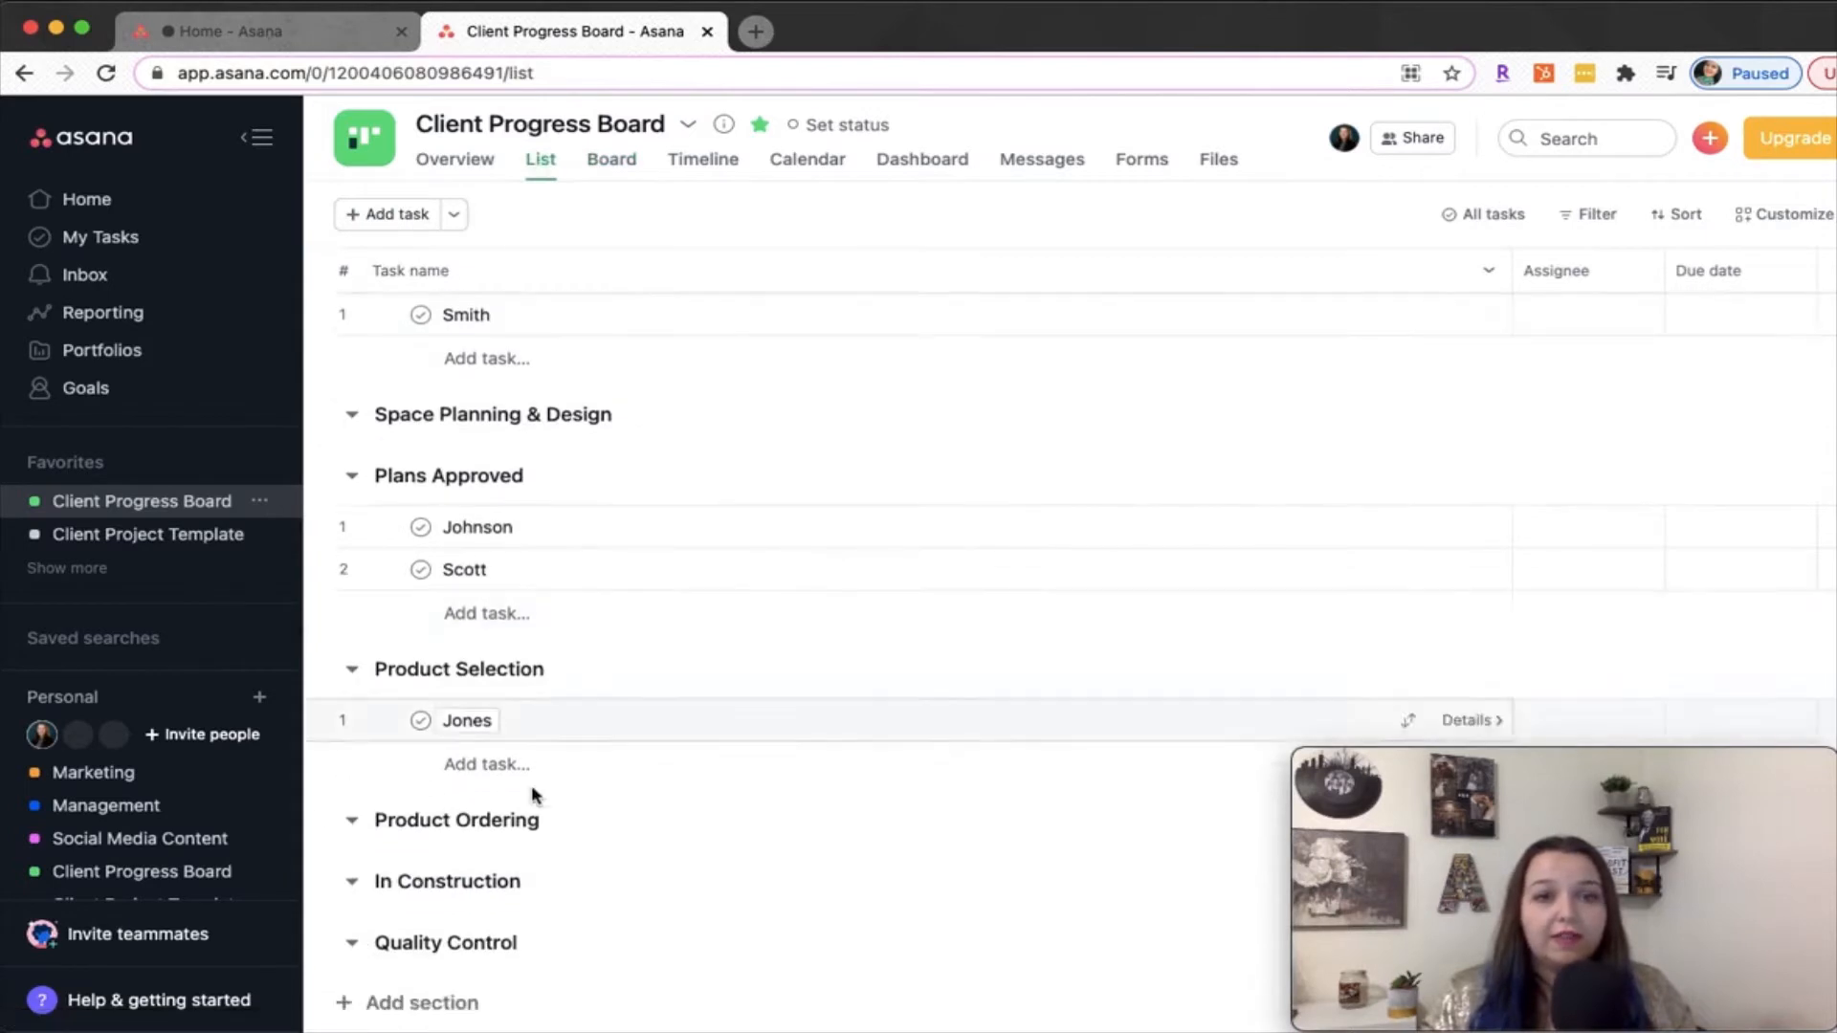
scroll(544, 771, "up", 1)
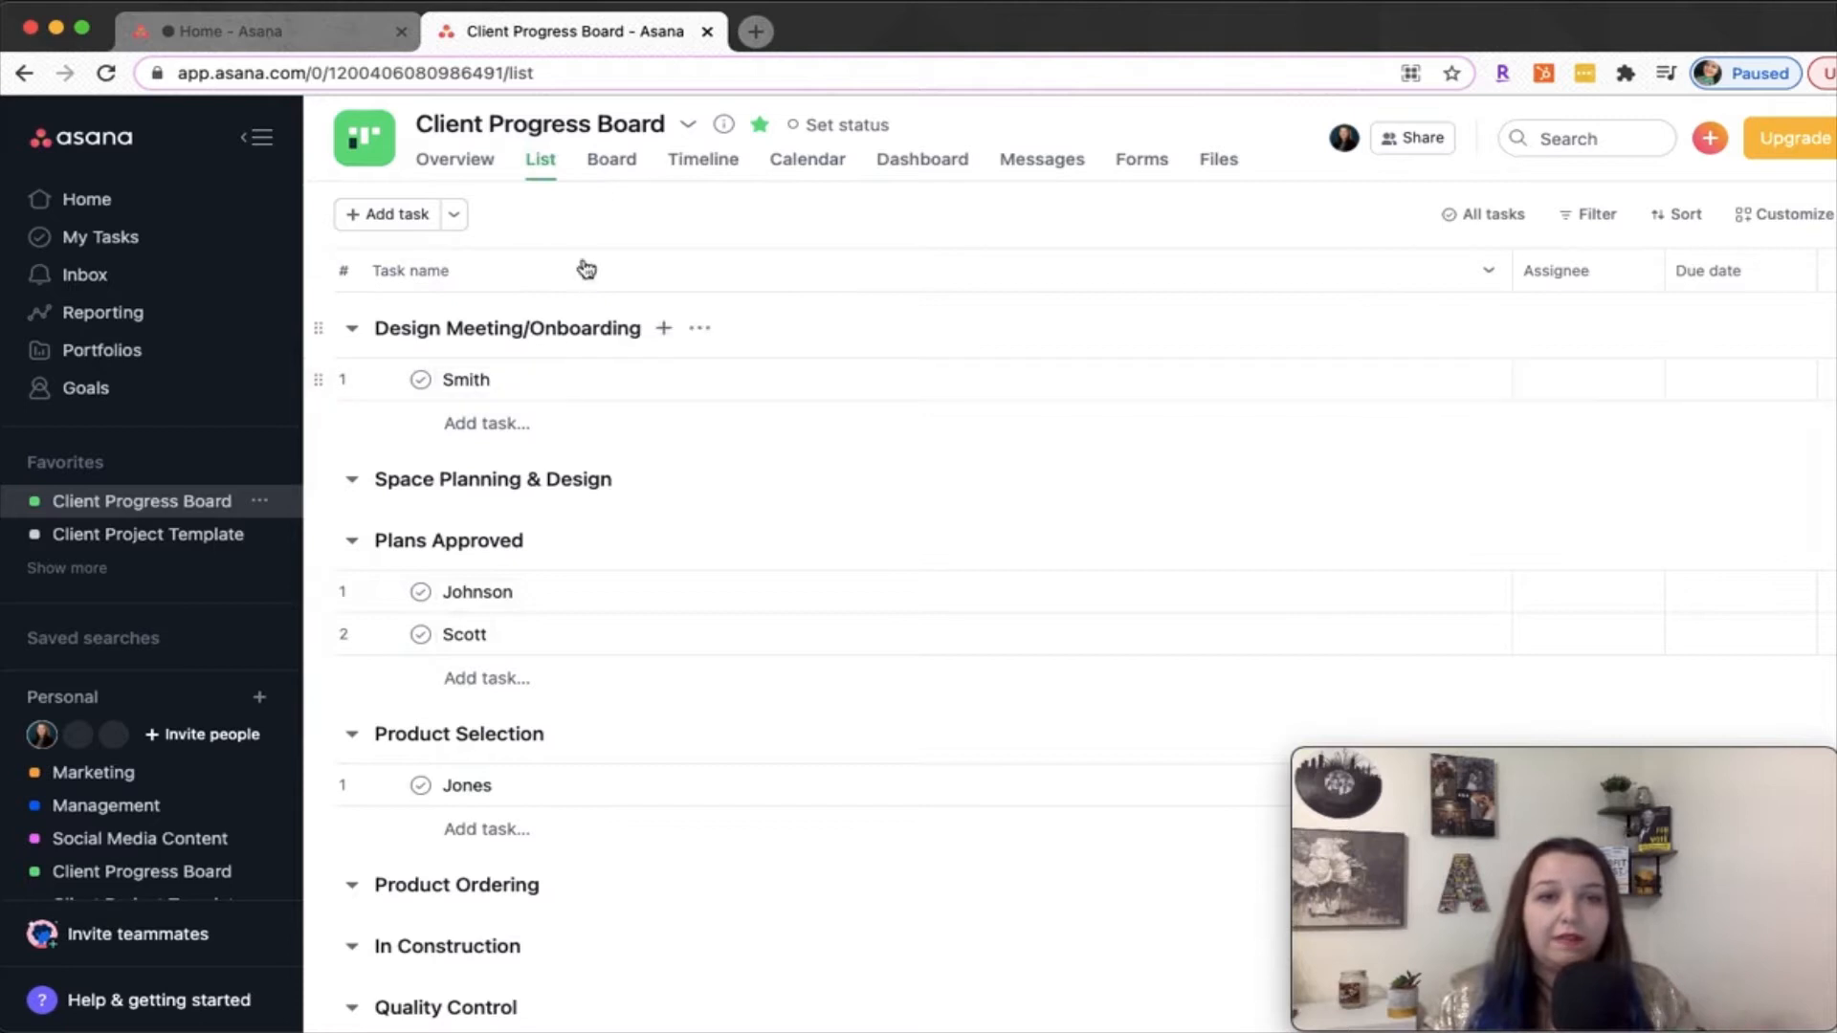
left_click(622, 162)
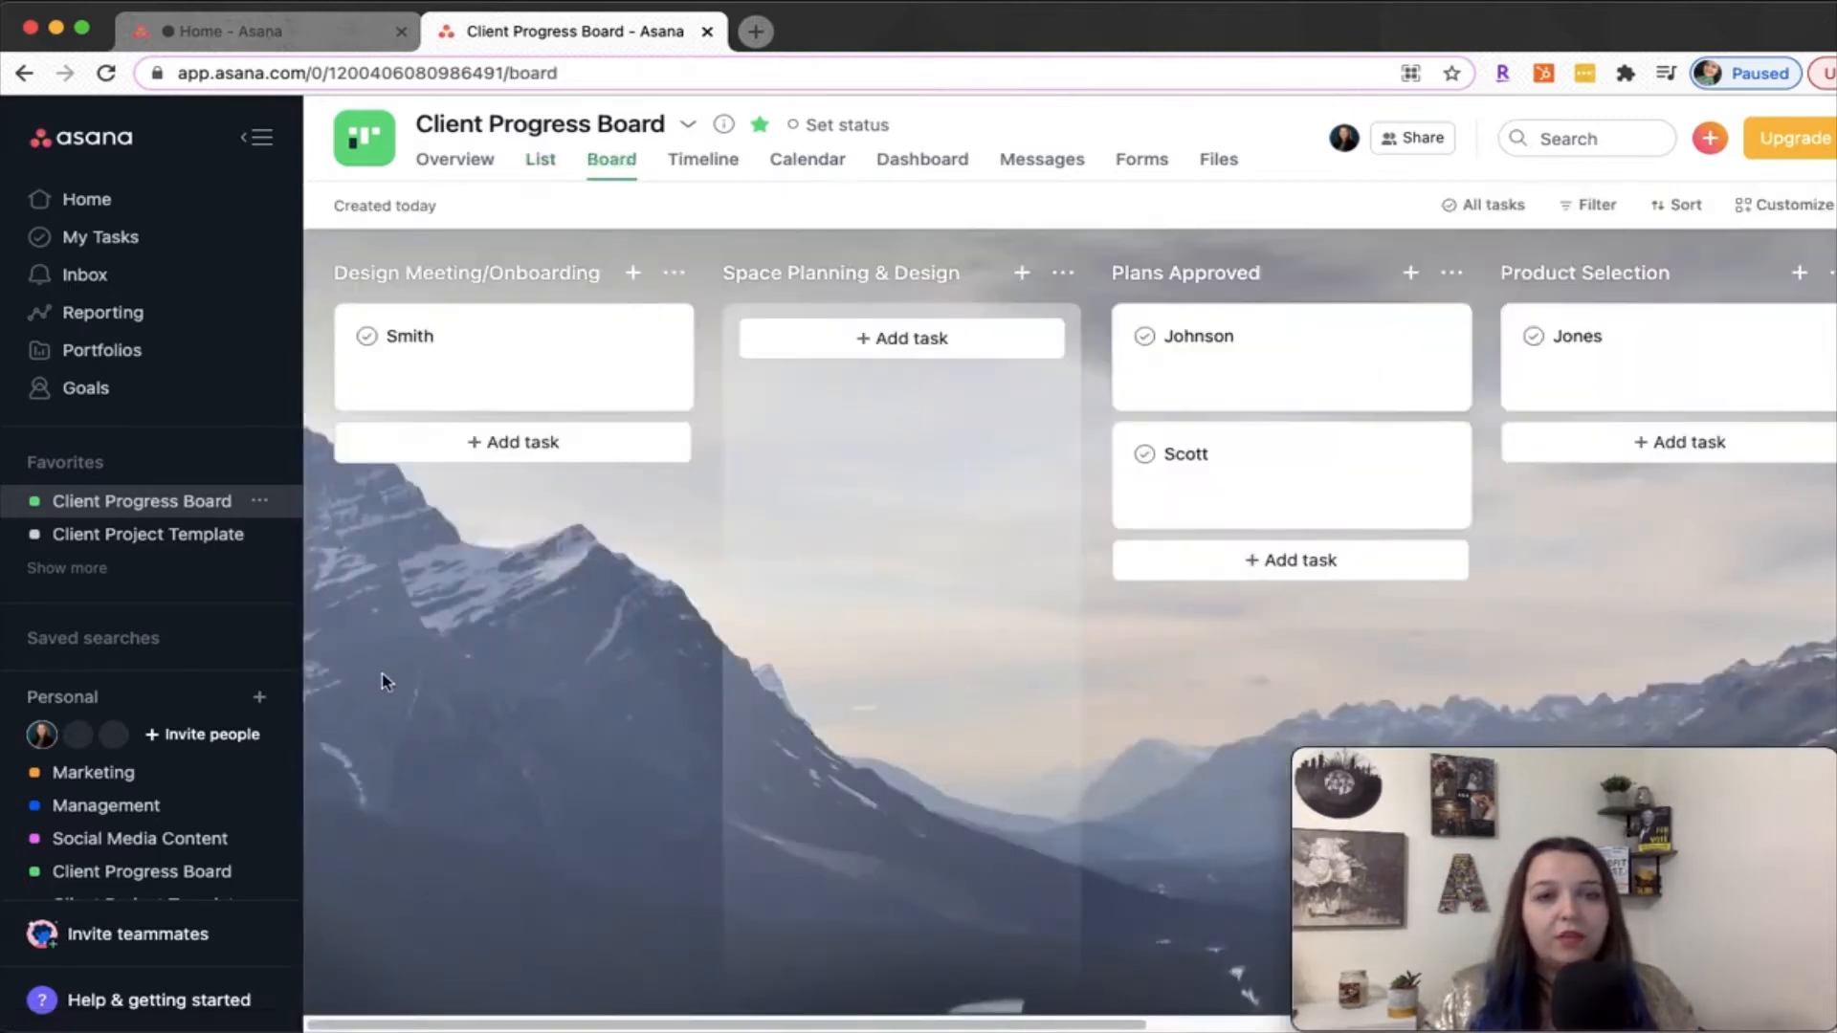
View the setup options for a new blank project under Personal, and return to the Client Progress Board without creating it
left_click(259, 699)
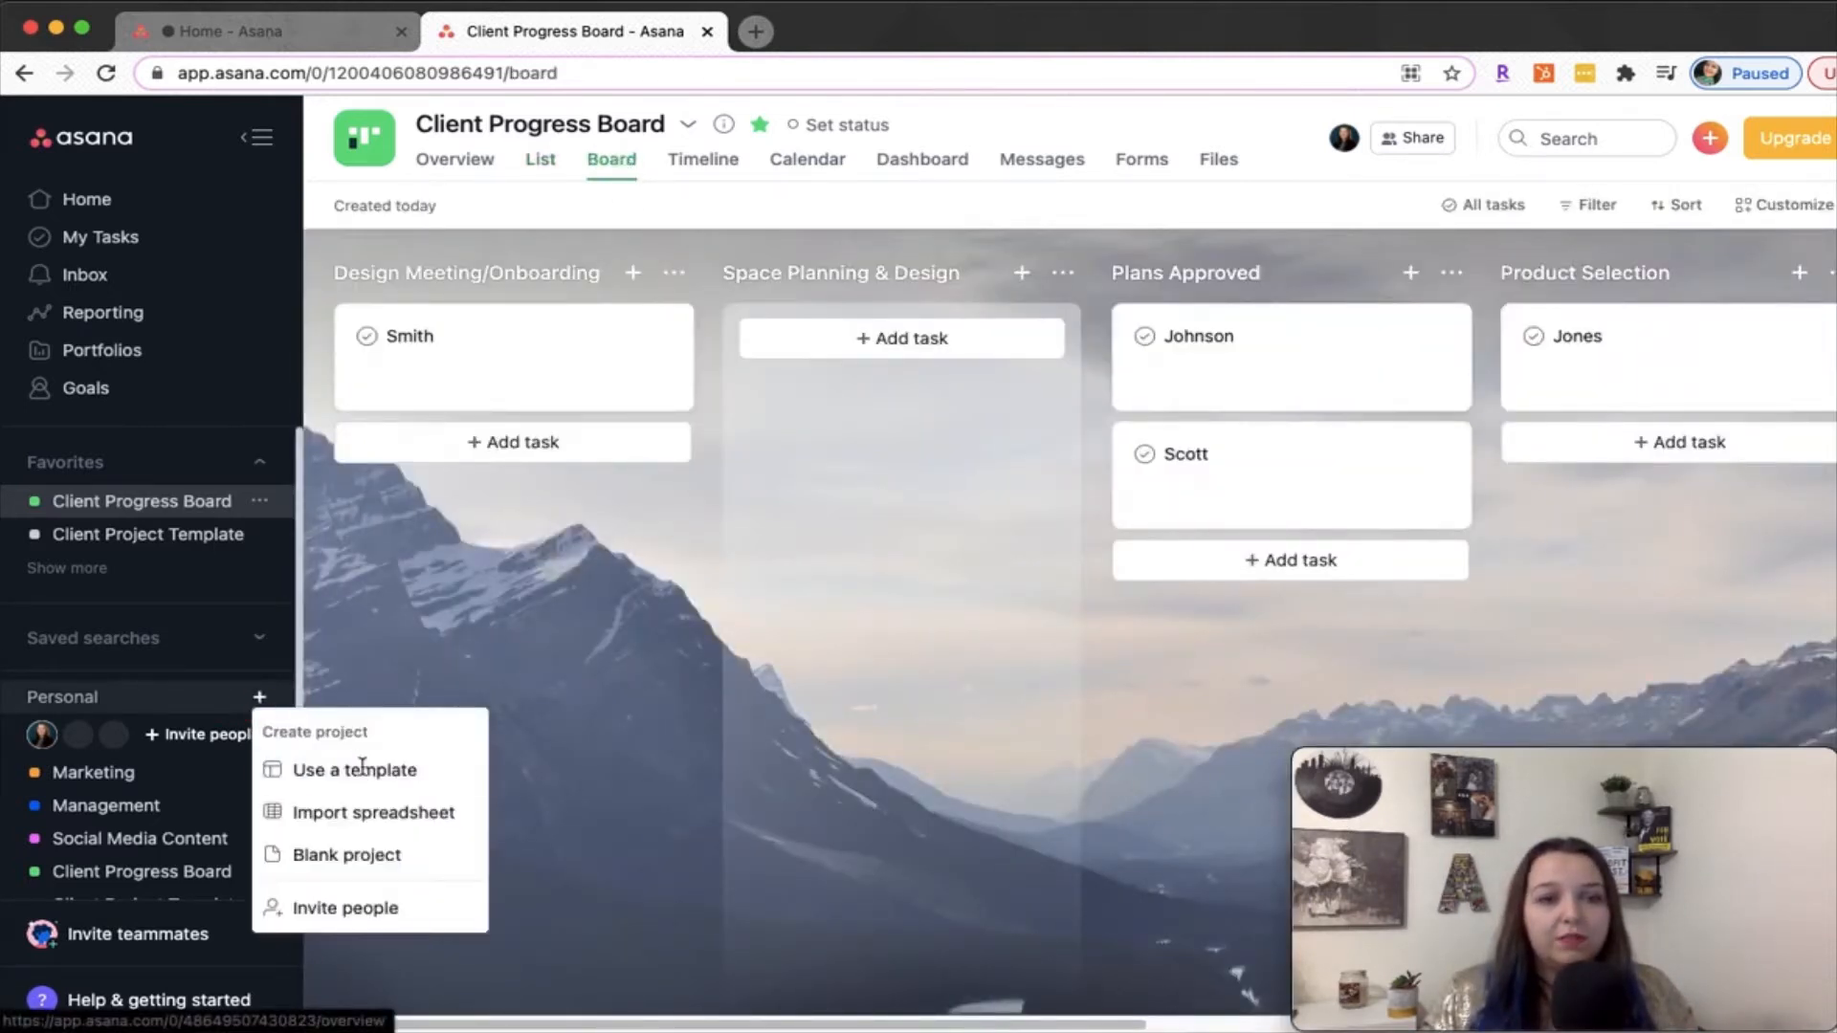
left_click(373, 861)
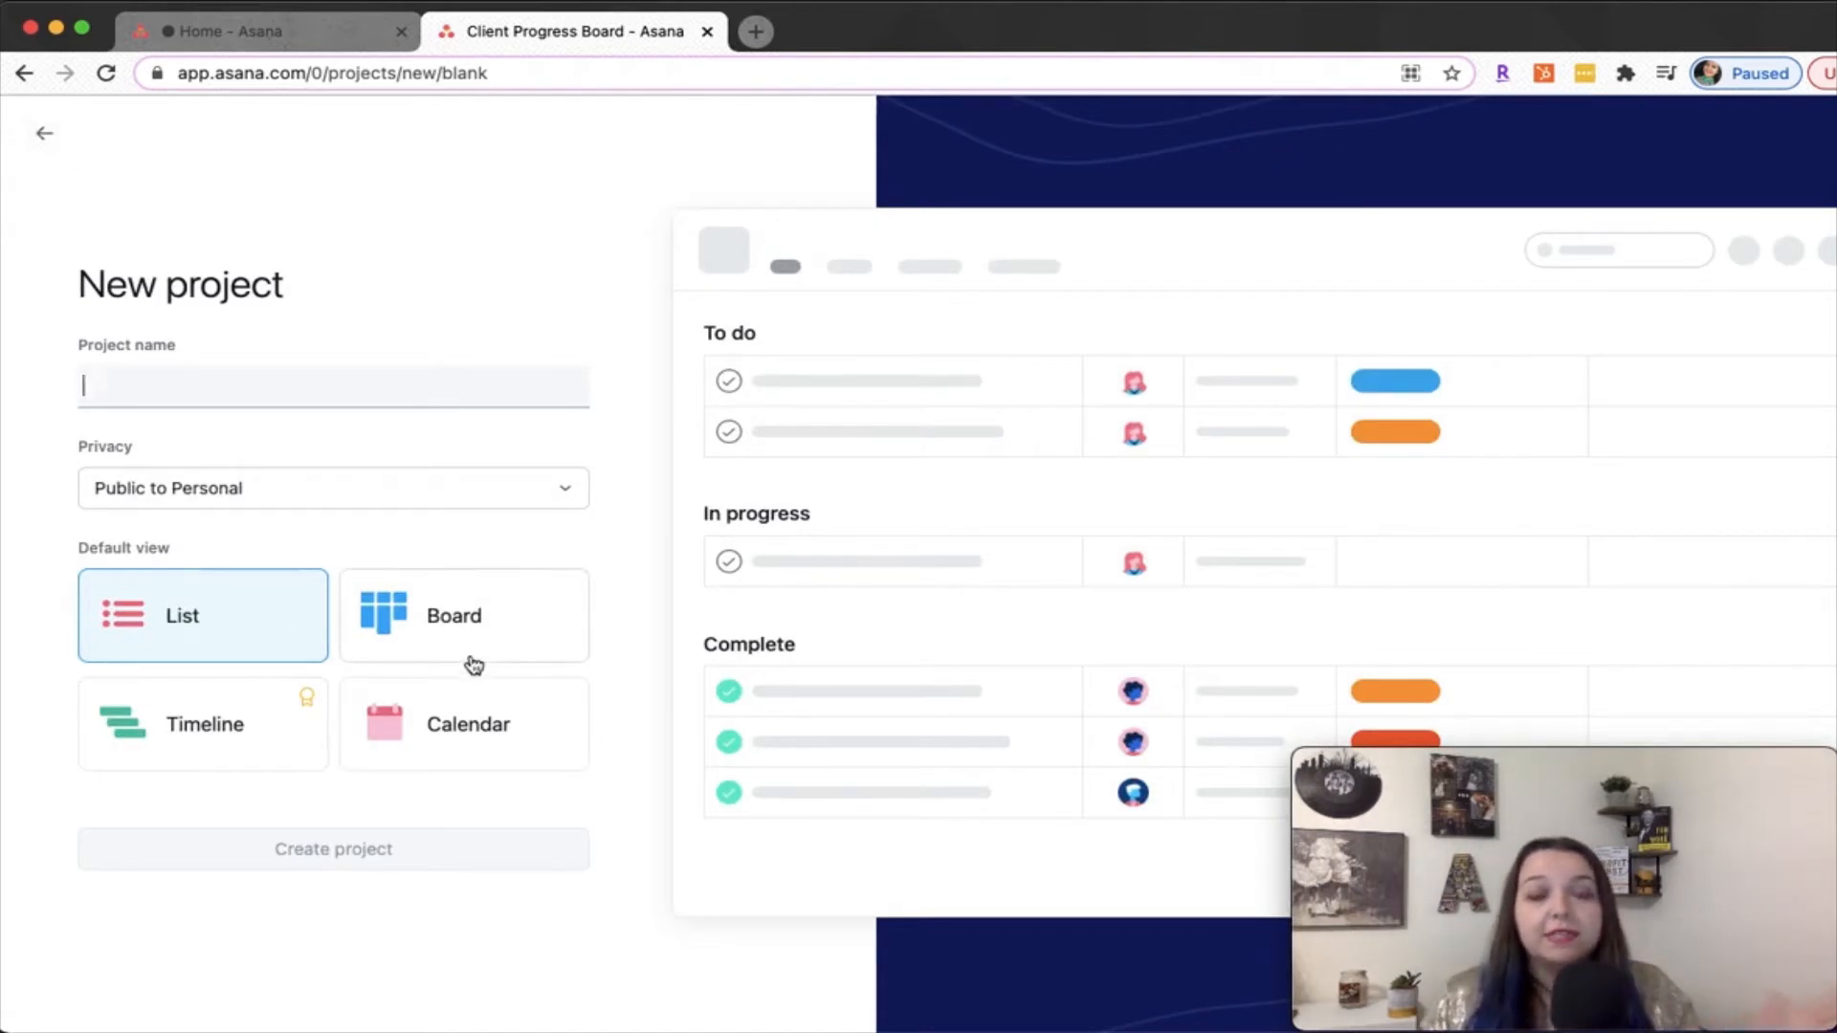
left_click(40, 135)
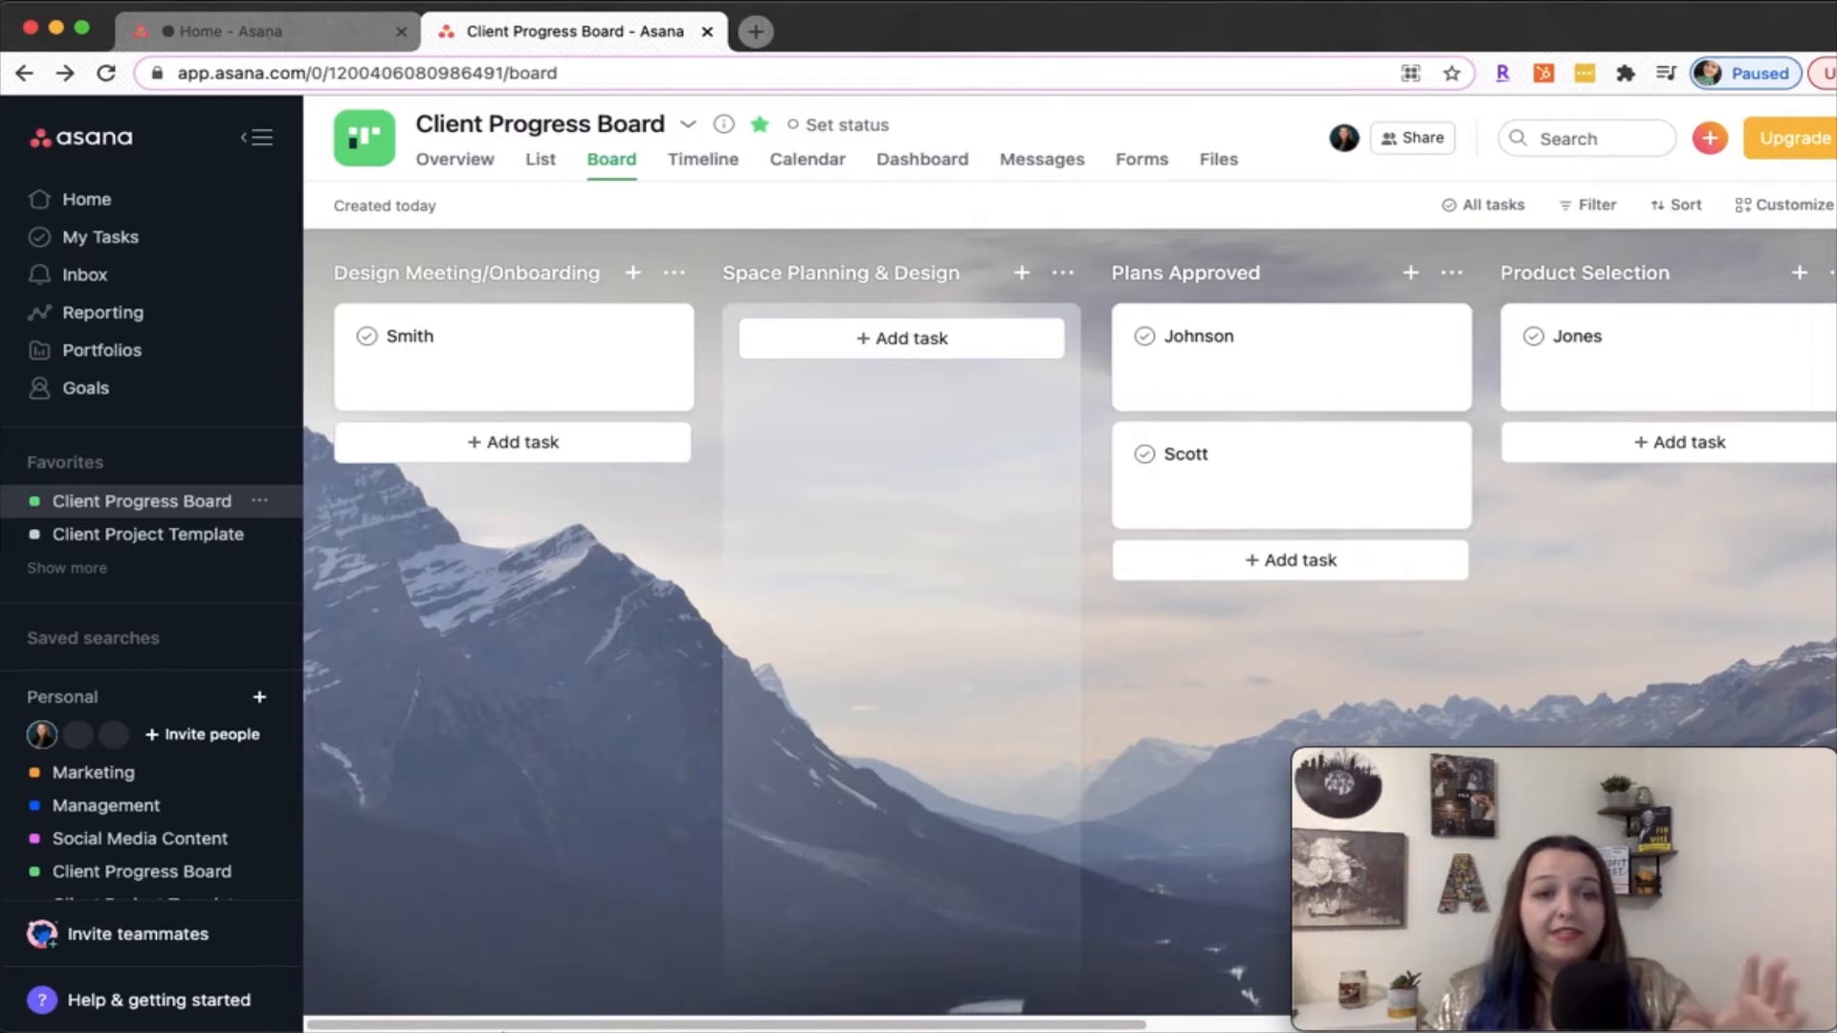
Add a section named Testimonials after Quality Control at the end of the Client Progress Board
left_click_drag(443, 1022, 681, 1015)
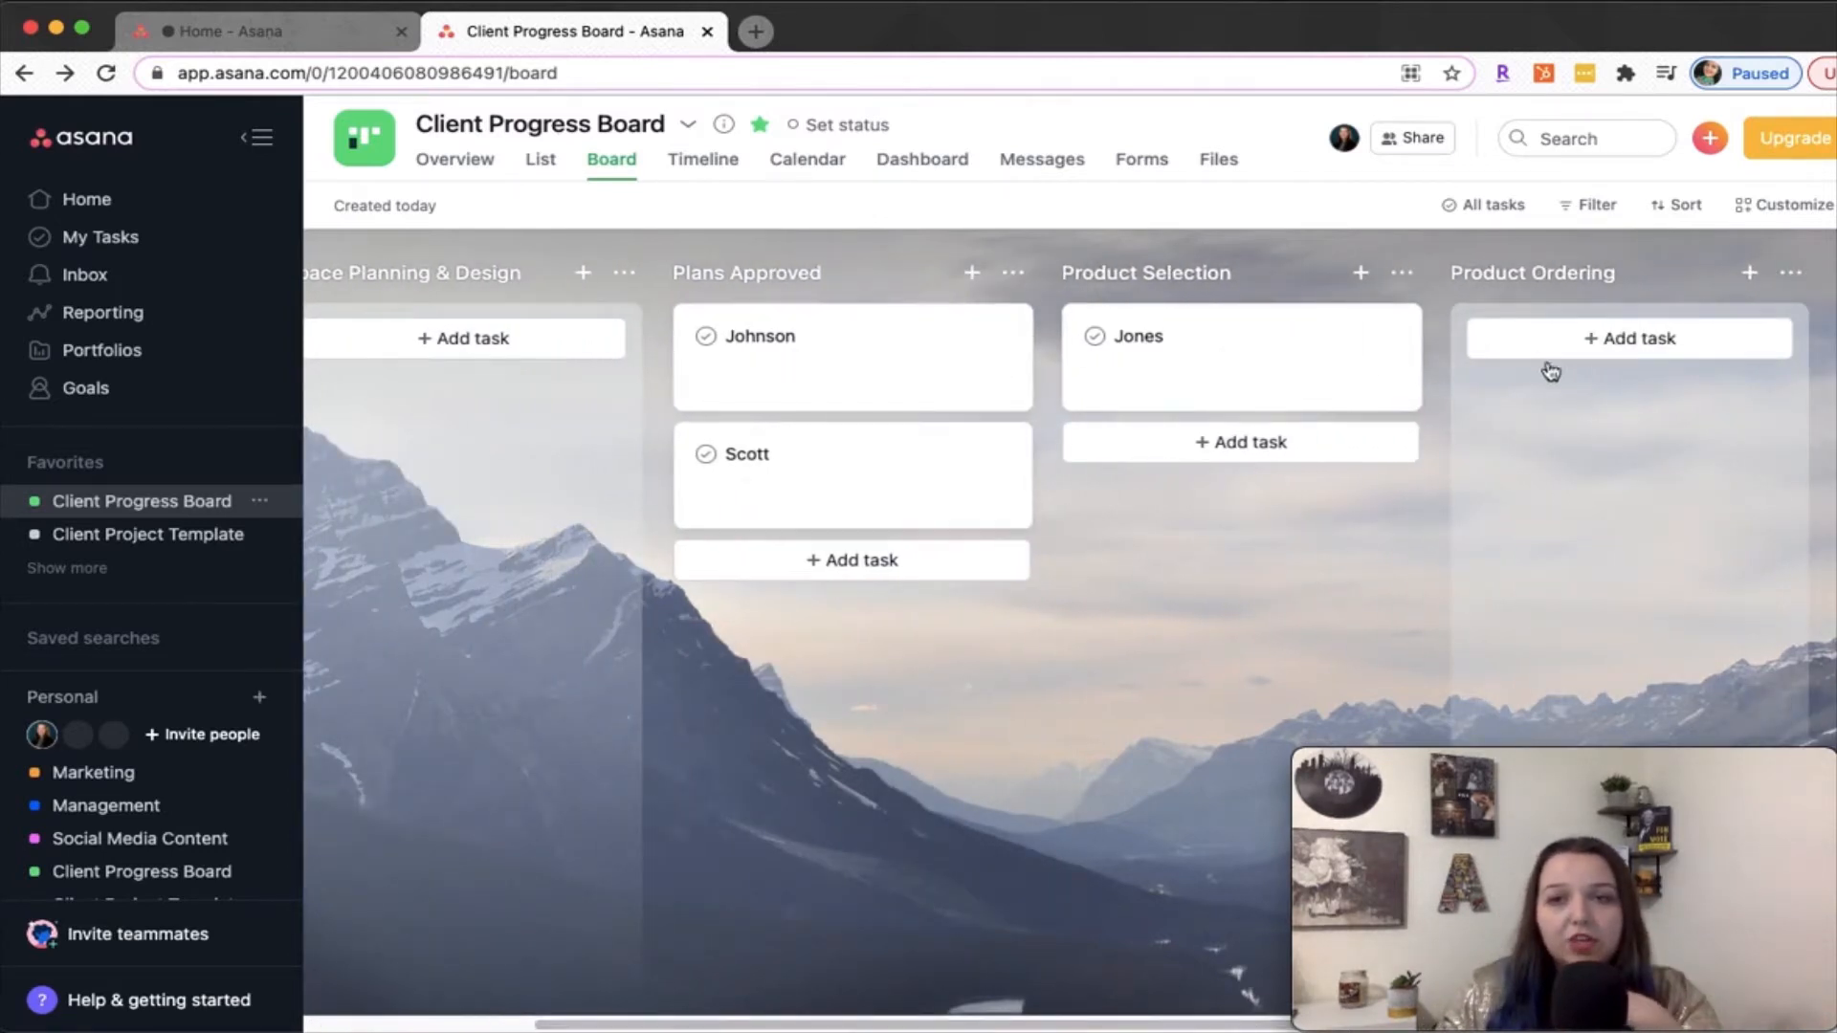
left_click_drag(795, 1012, 1372, 1022)
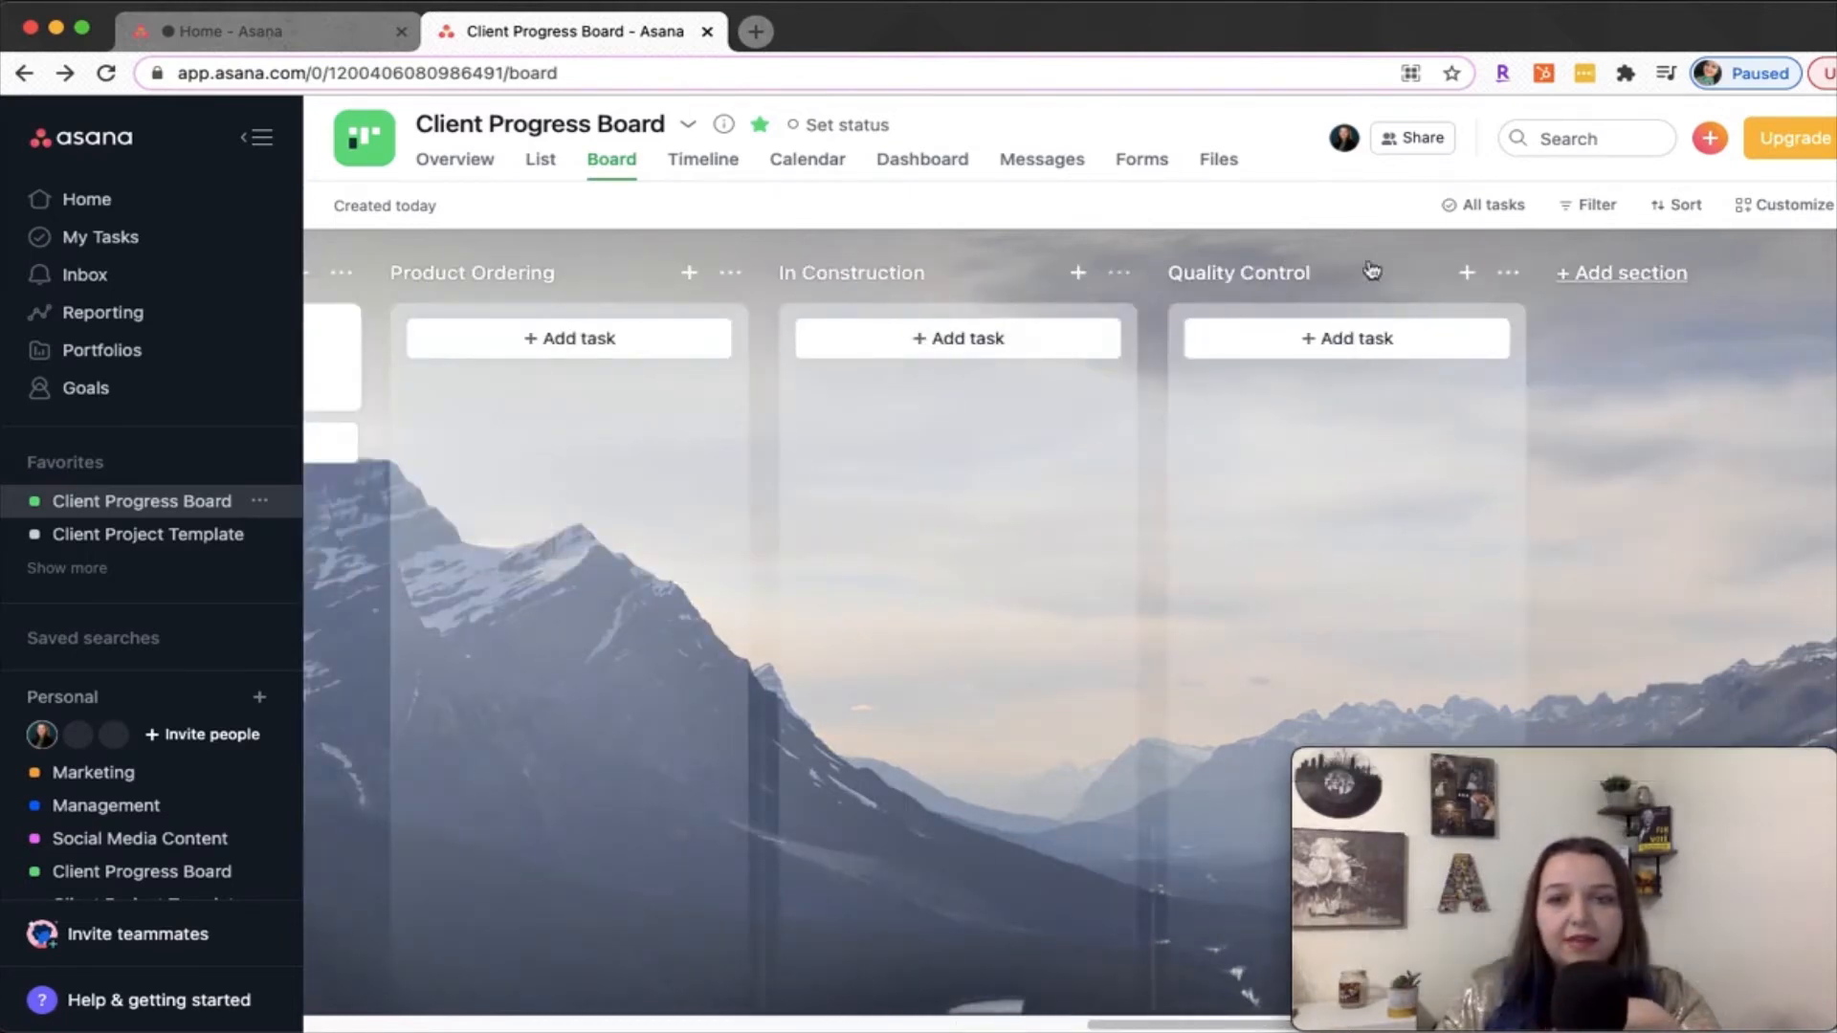
left_click(1614, 274)
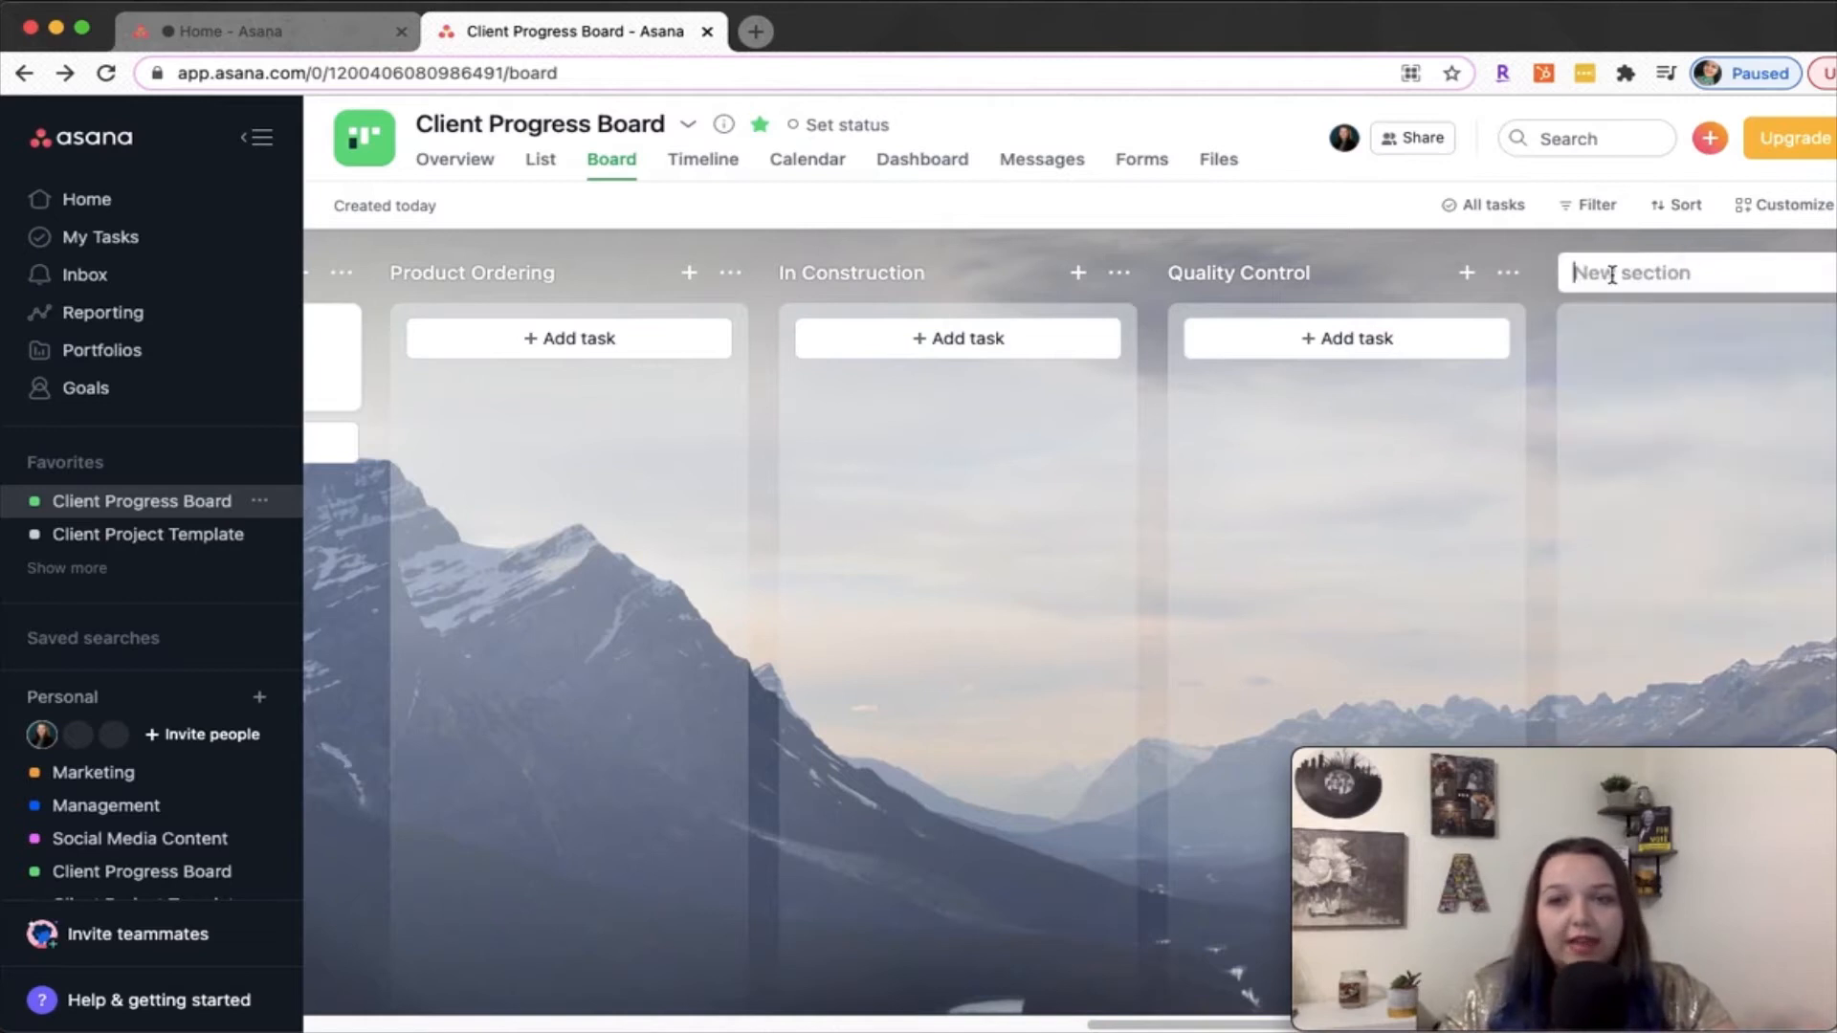
type("Testimonials")
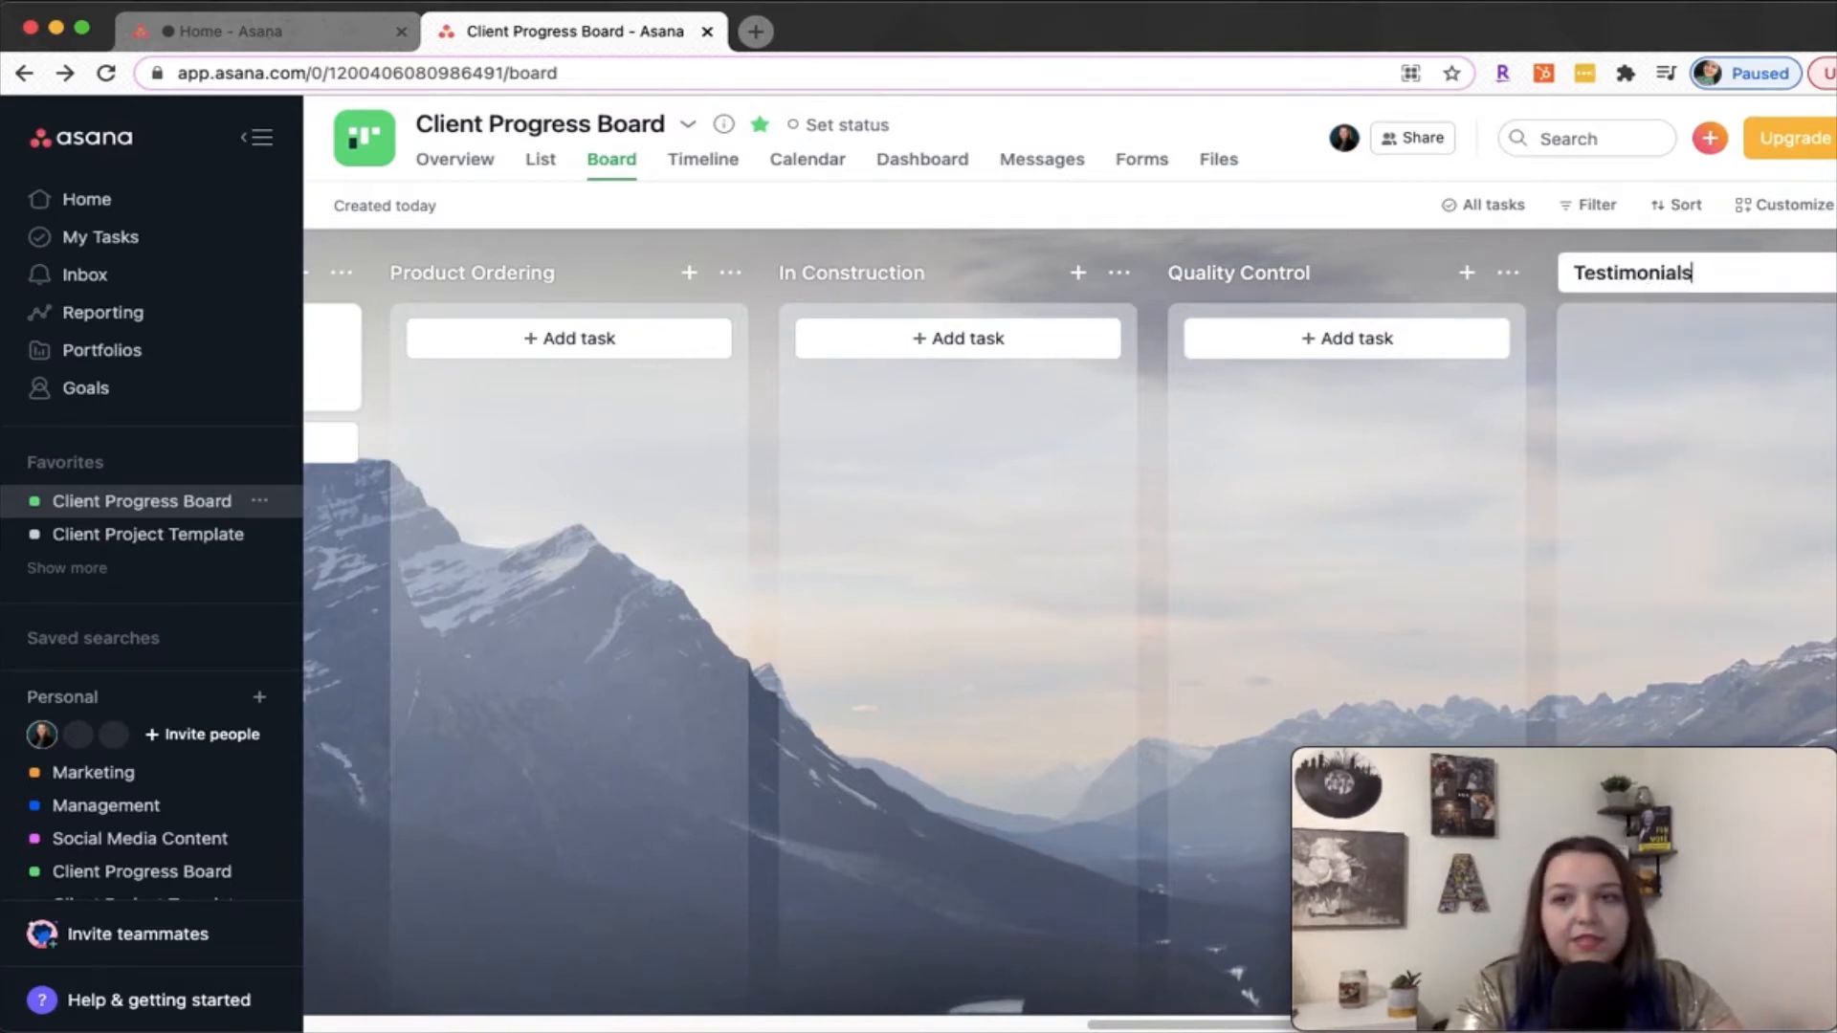
key("Return")
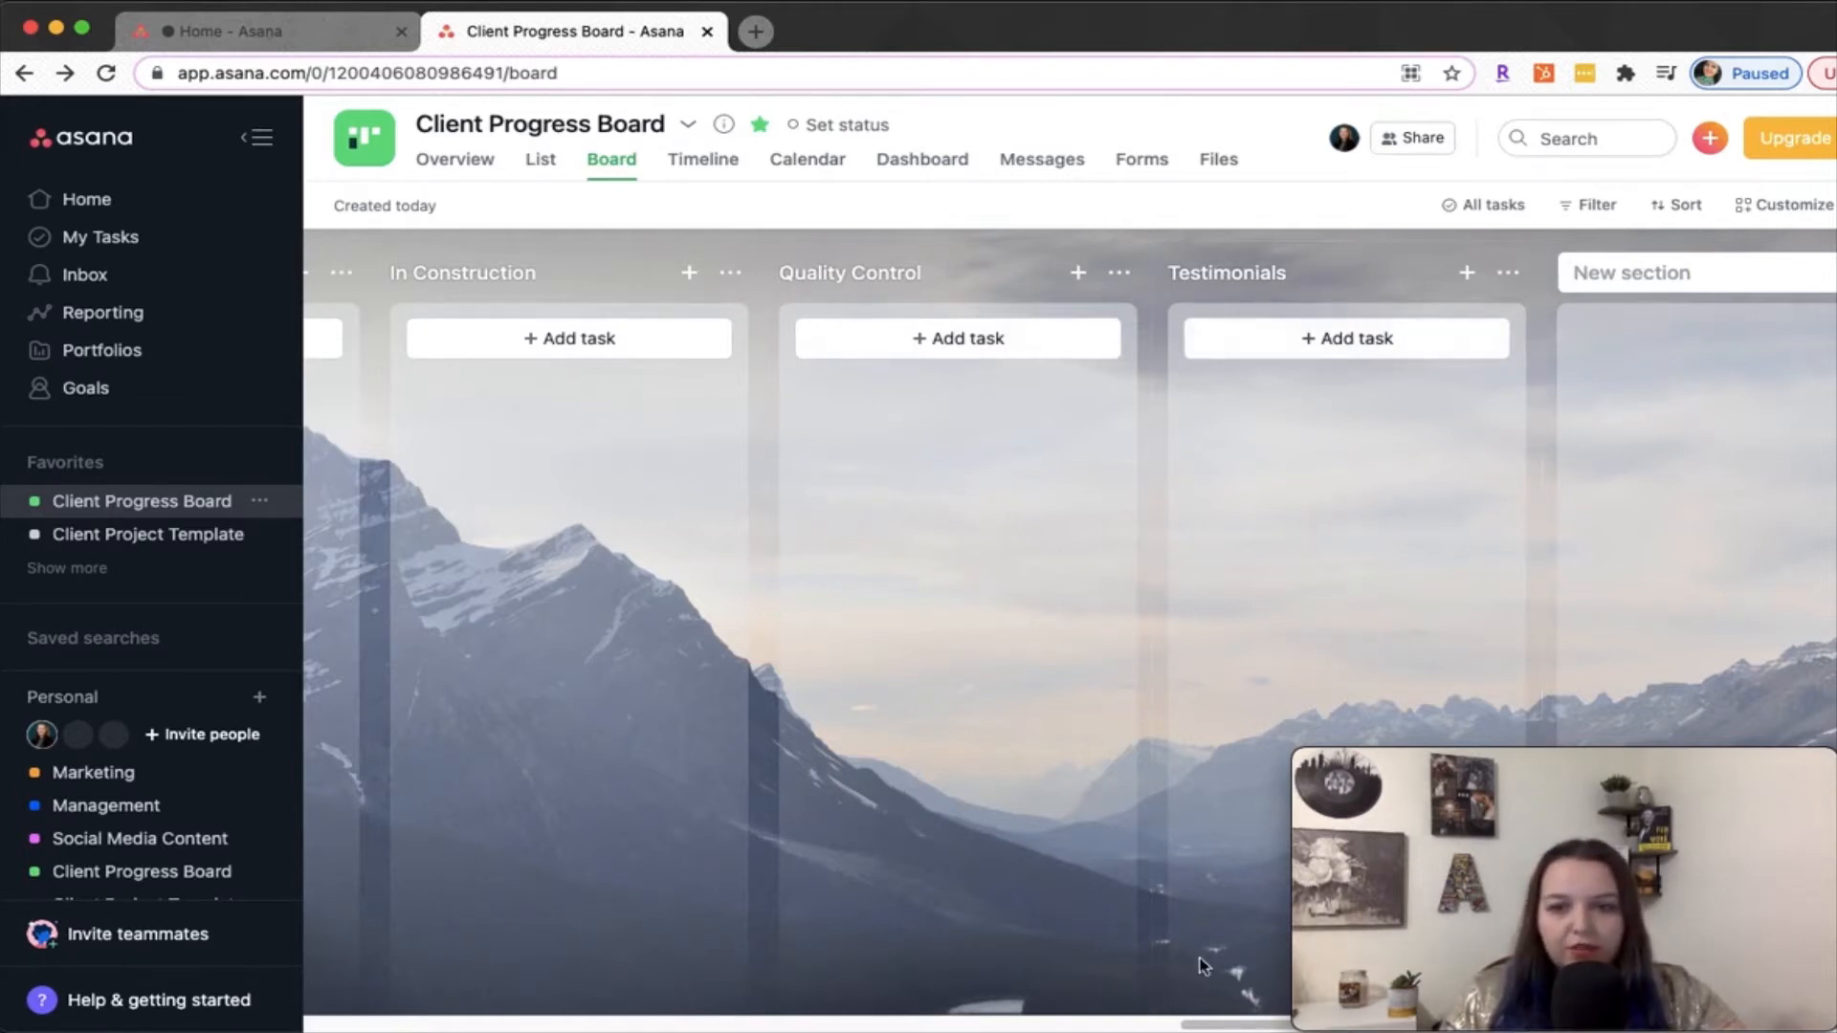
Advance the Product Selection card, the second Plans Approved card and the Design Meeting/Onboarding card to the next section each
left_click_drag(1076, 1024, 195, 953)
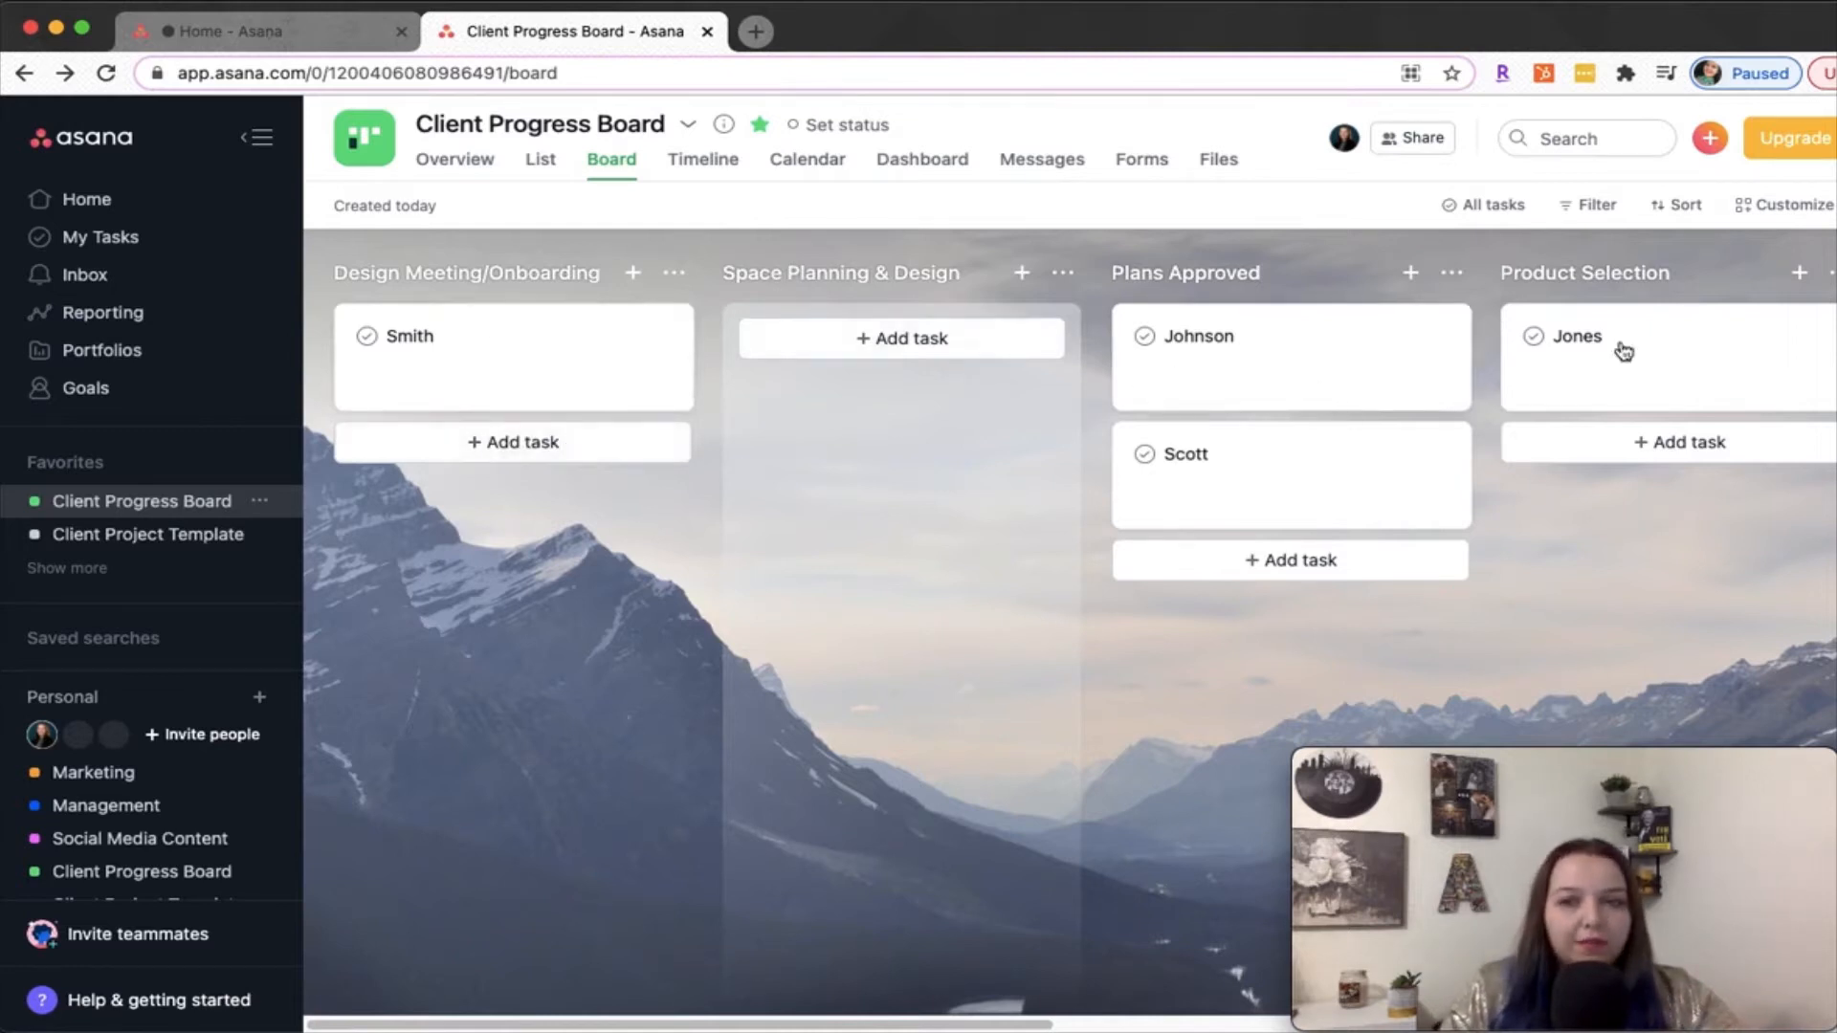
left_click_drag(914, 1023, 1157, 1029)
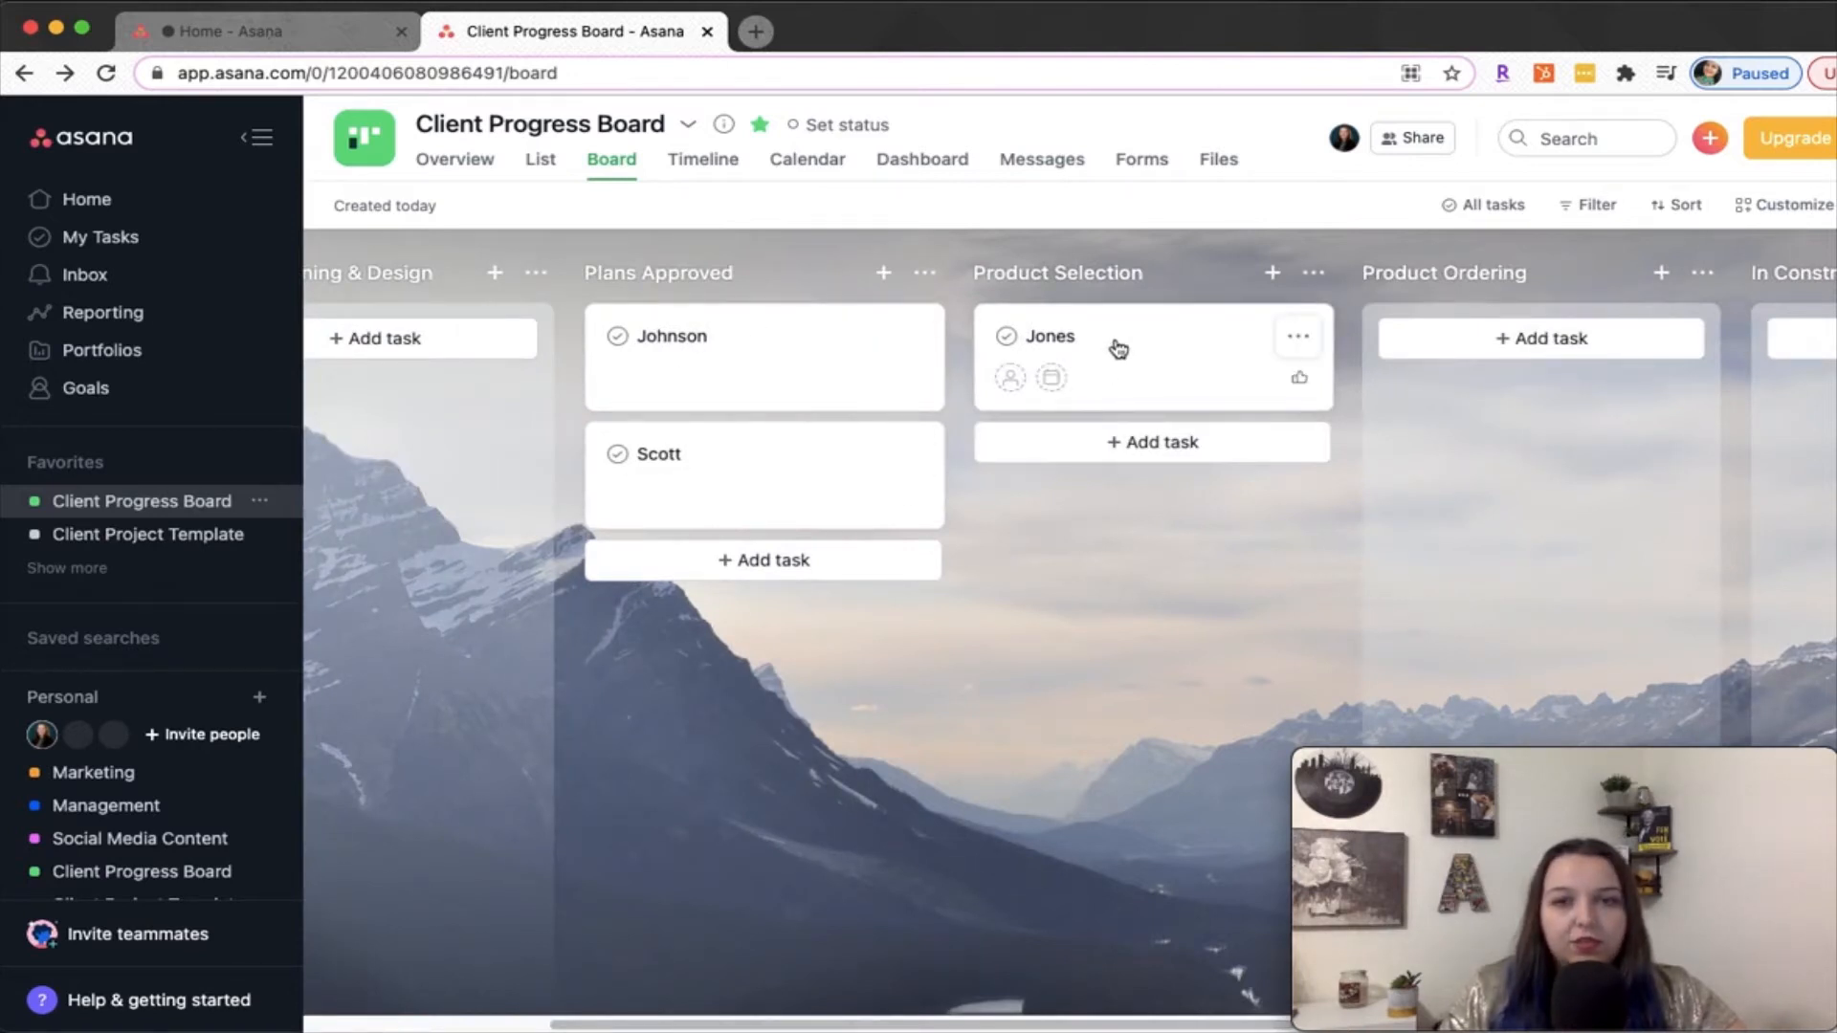
left_click_drag(1128, 386, 1538, 368)
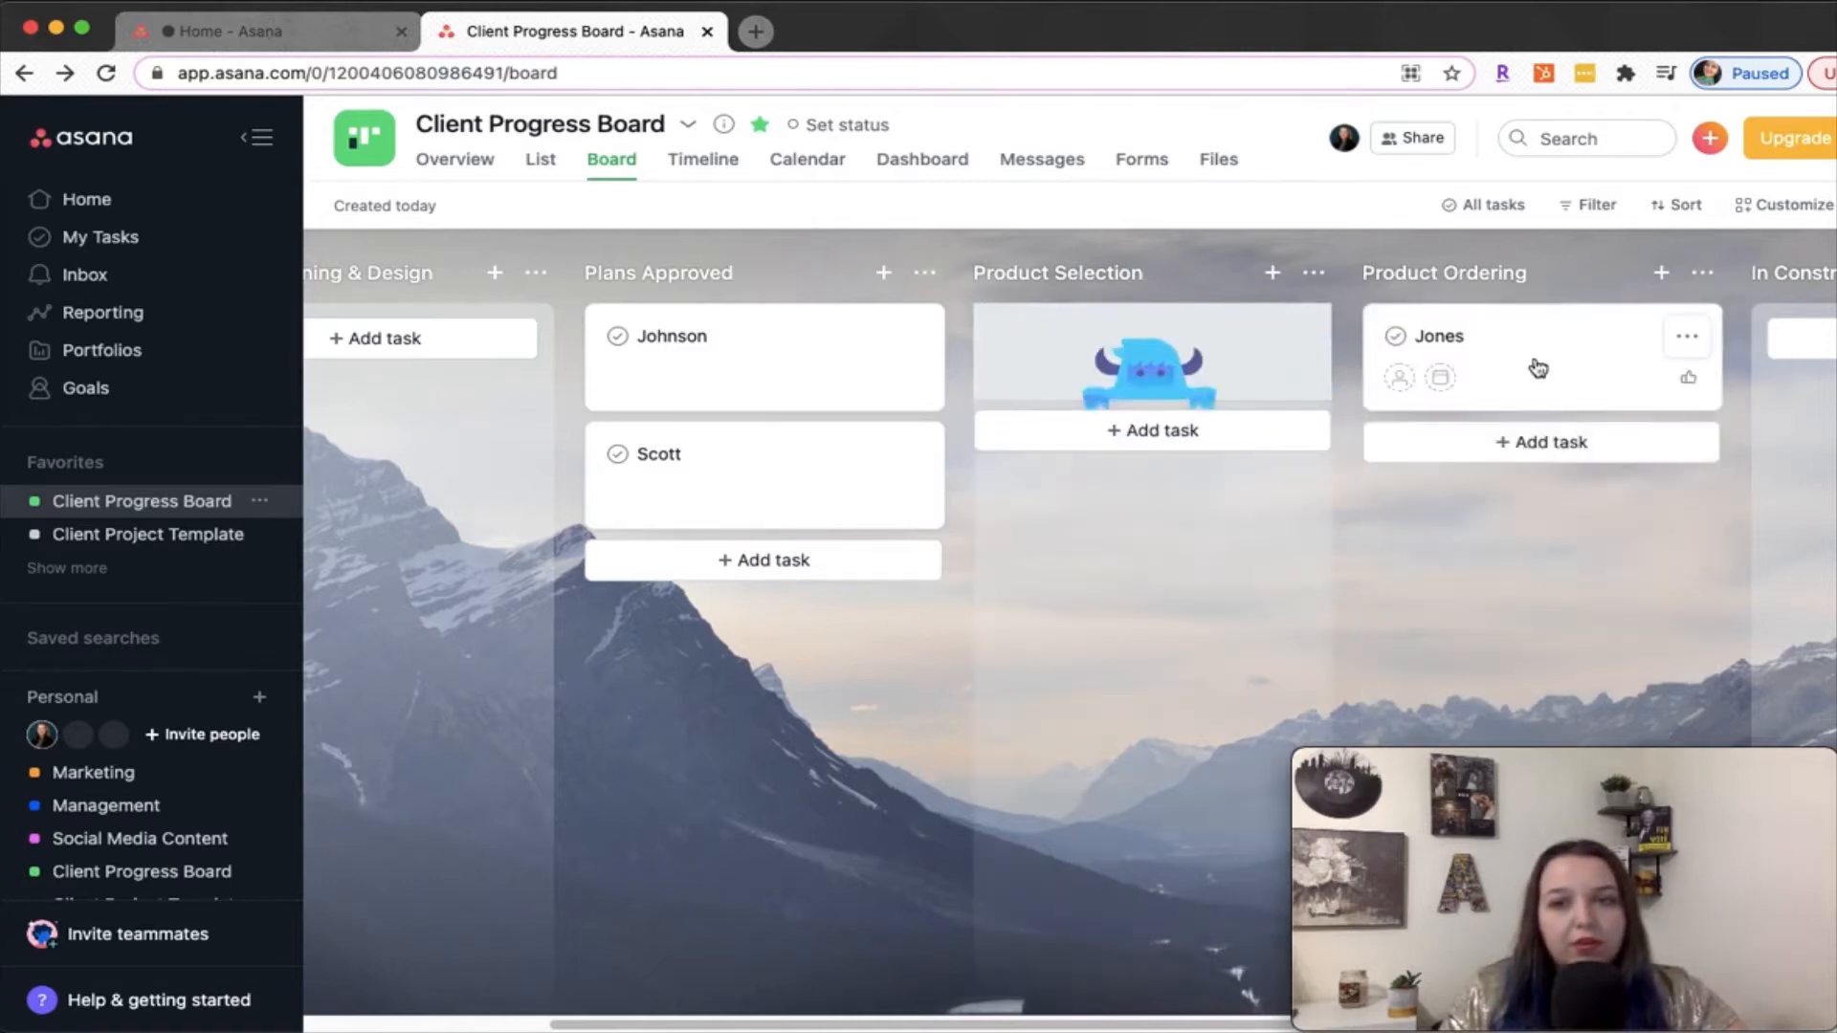
left_click_drag(734, 490, 1111, 352)
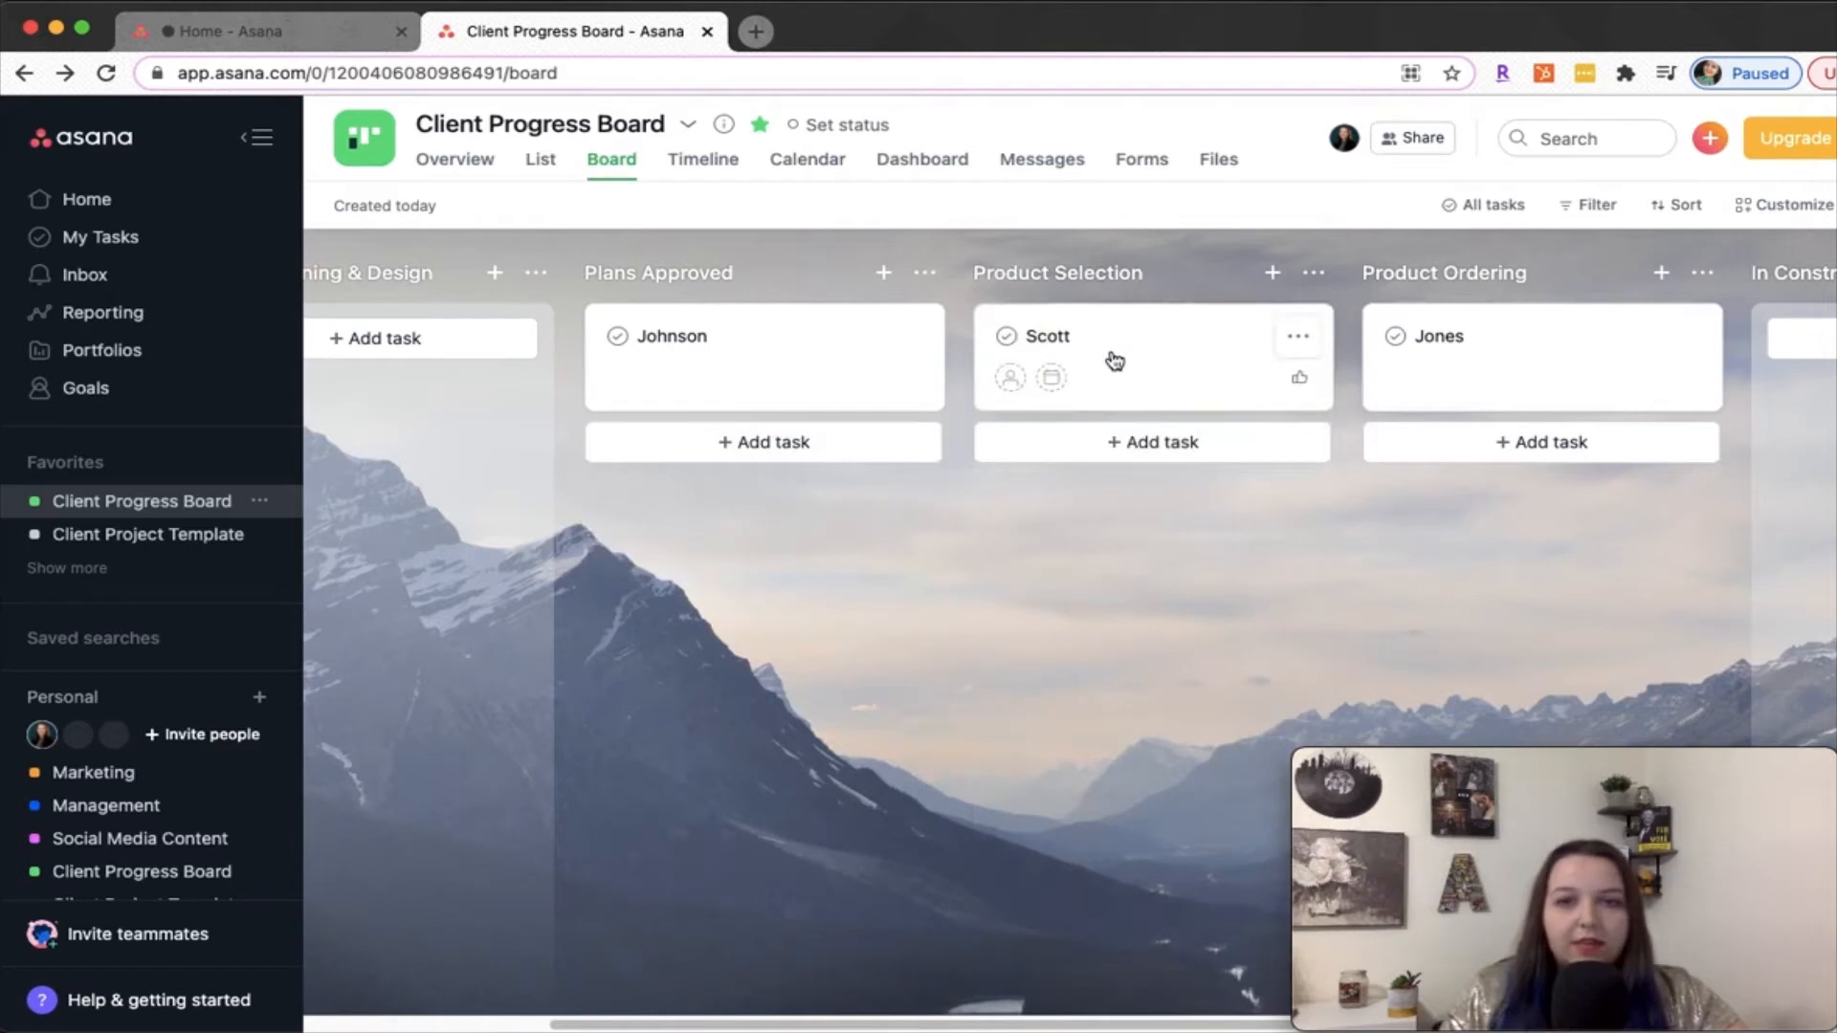
left_click_drag(836, 1022, 457, 1020)
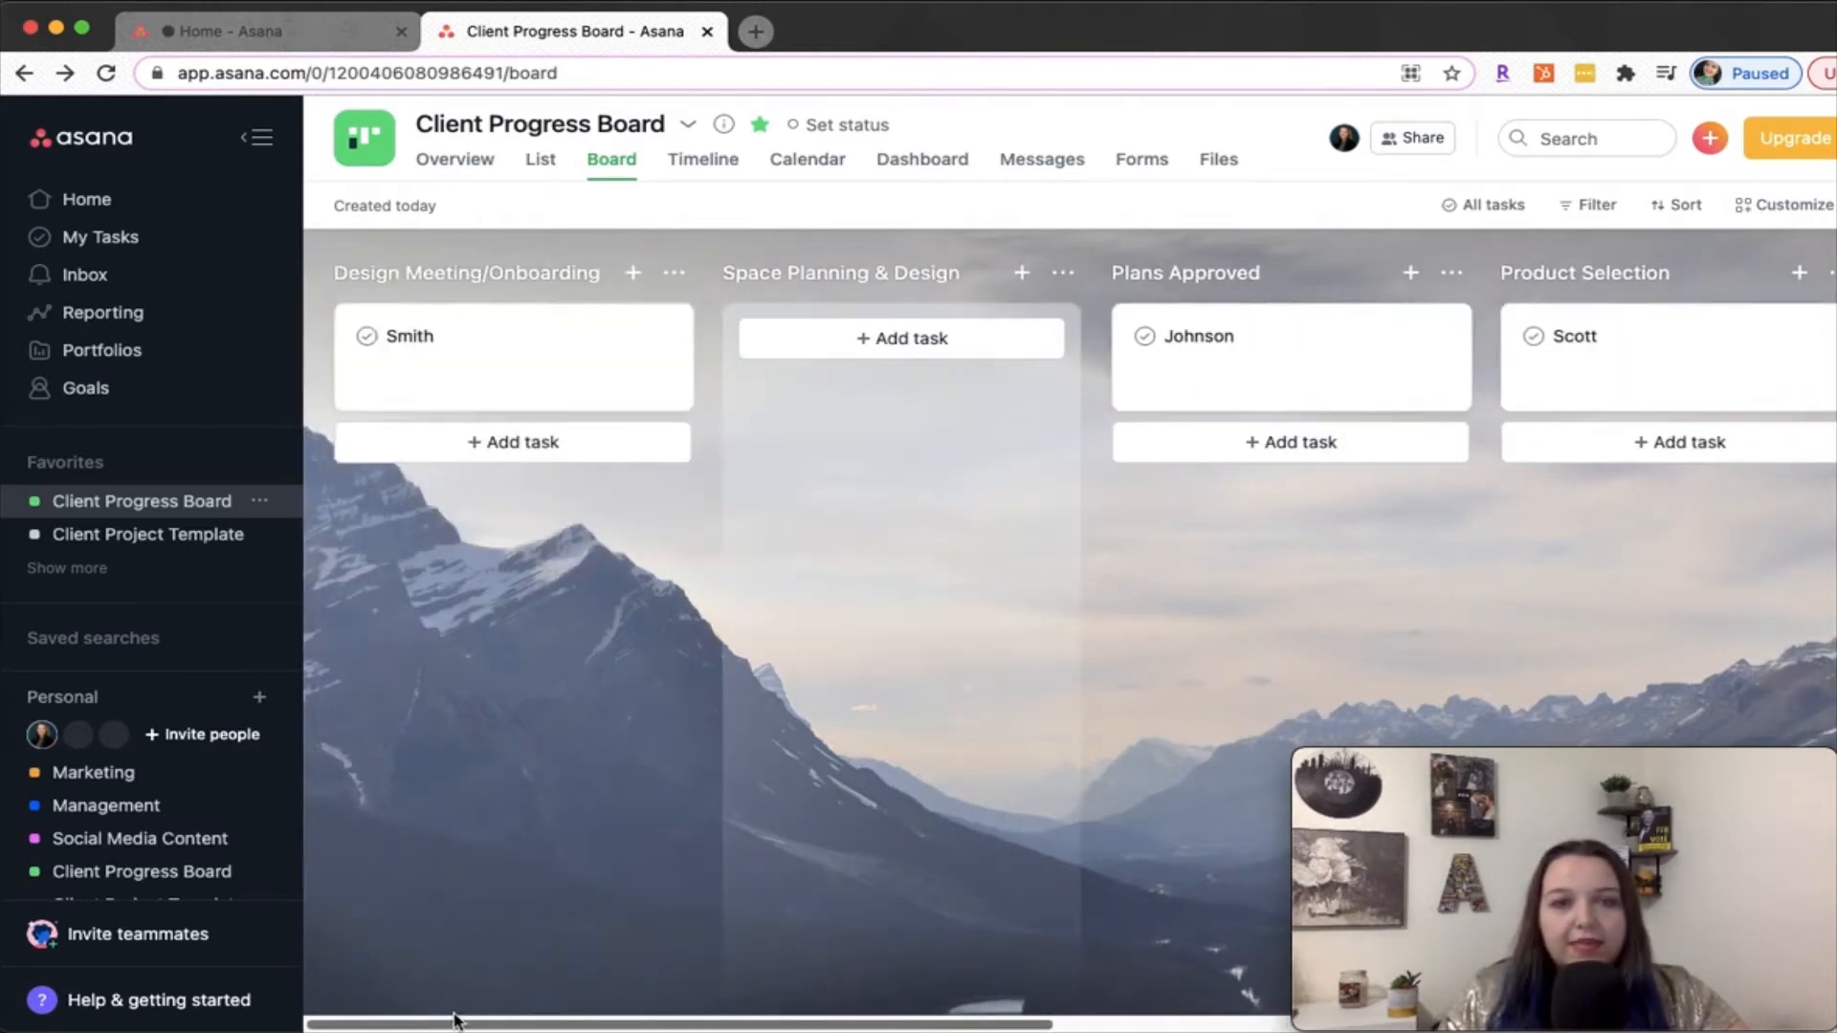
left_click_drag(488, 374, 837, 385)
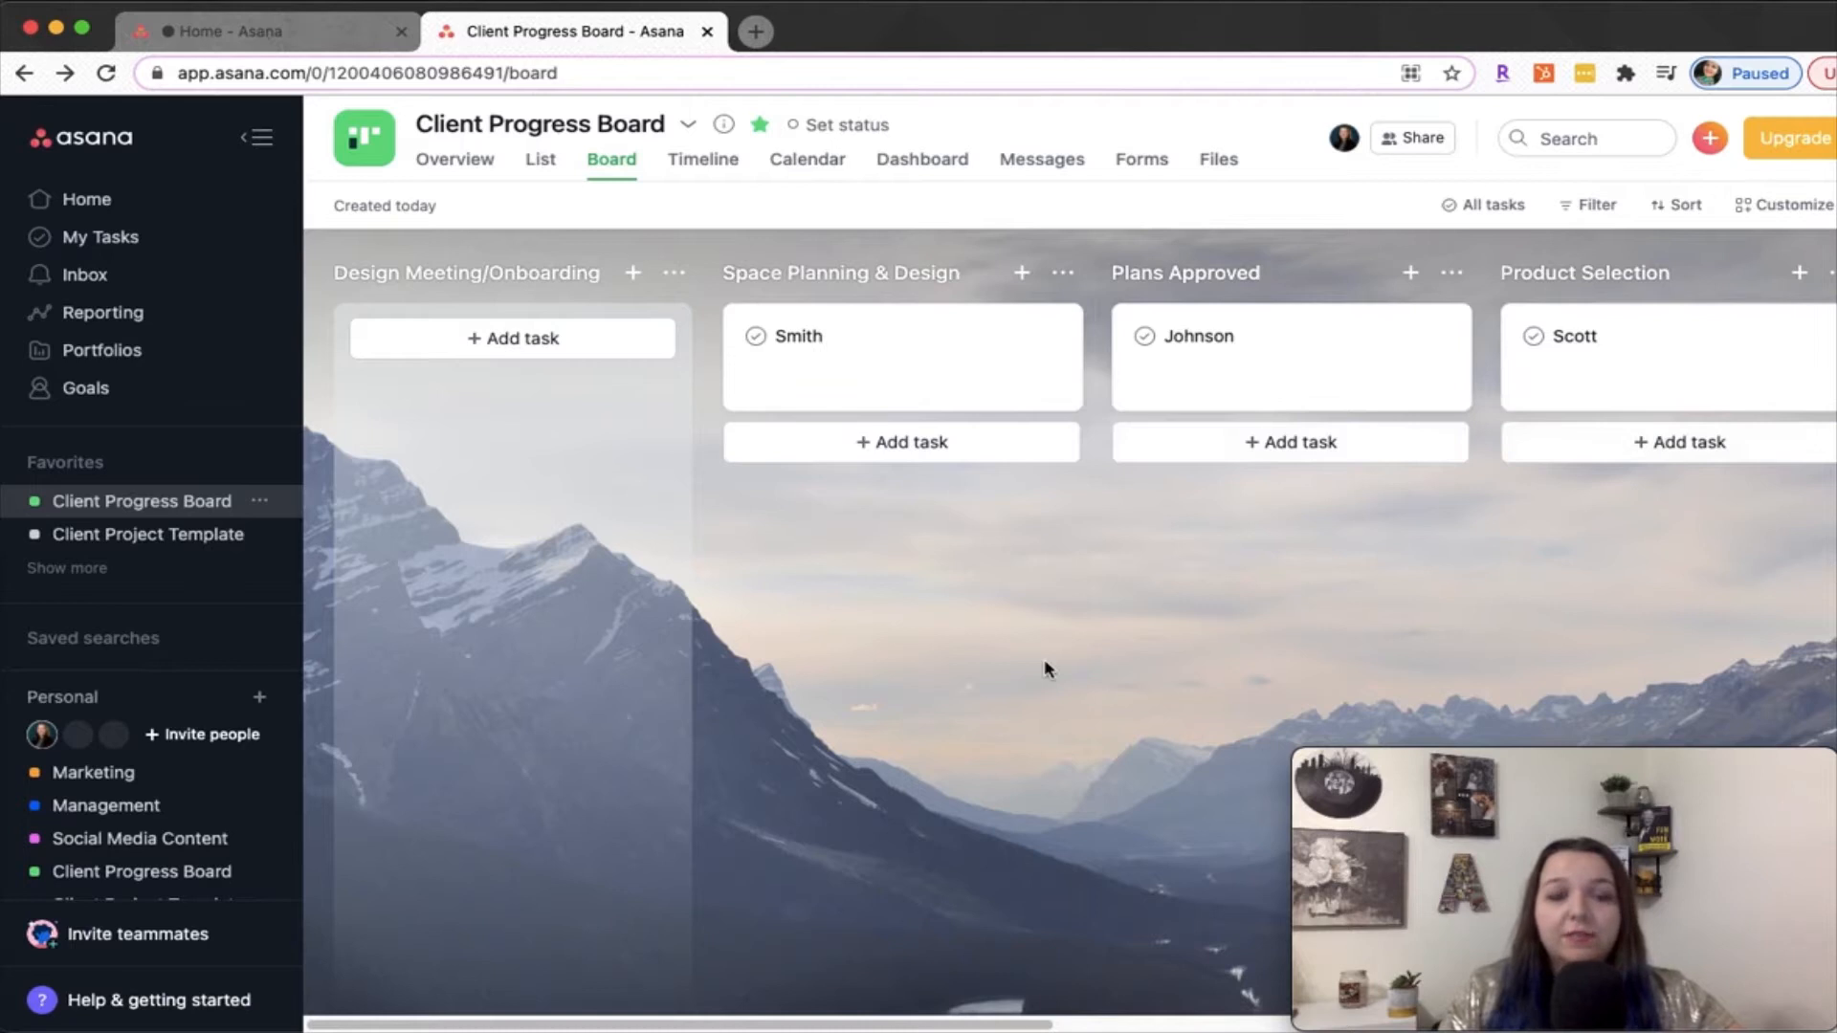
Open the Client Project Template and examine its task list from Design Meeting/Onboarding through In Construction
left_click(95, 536)
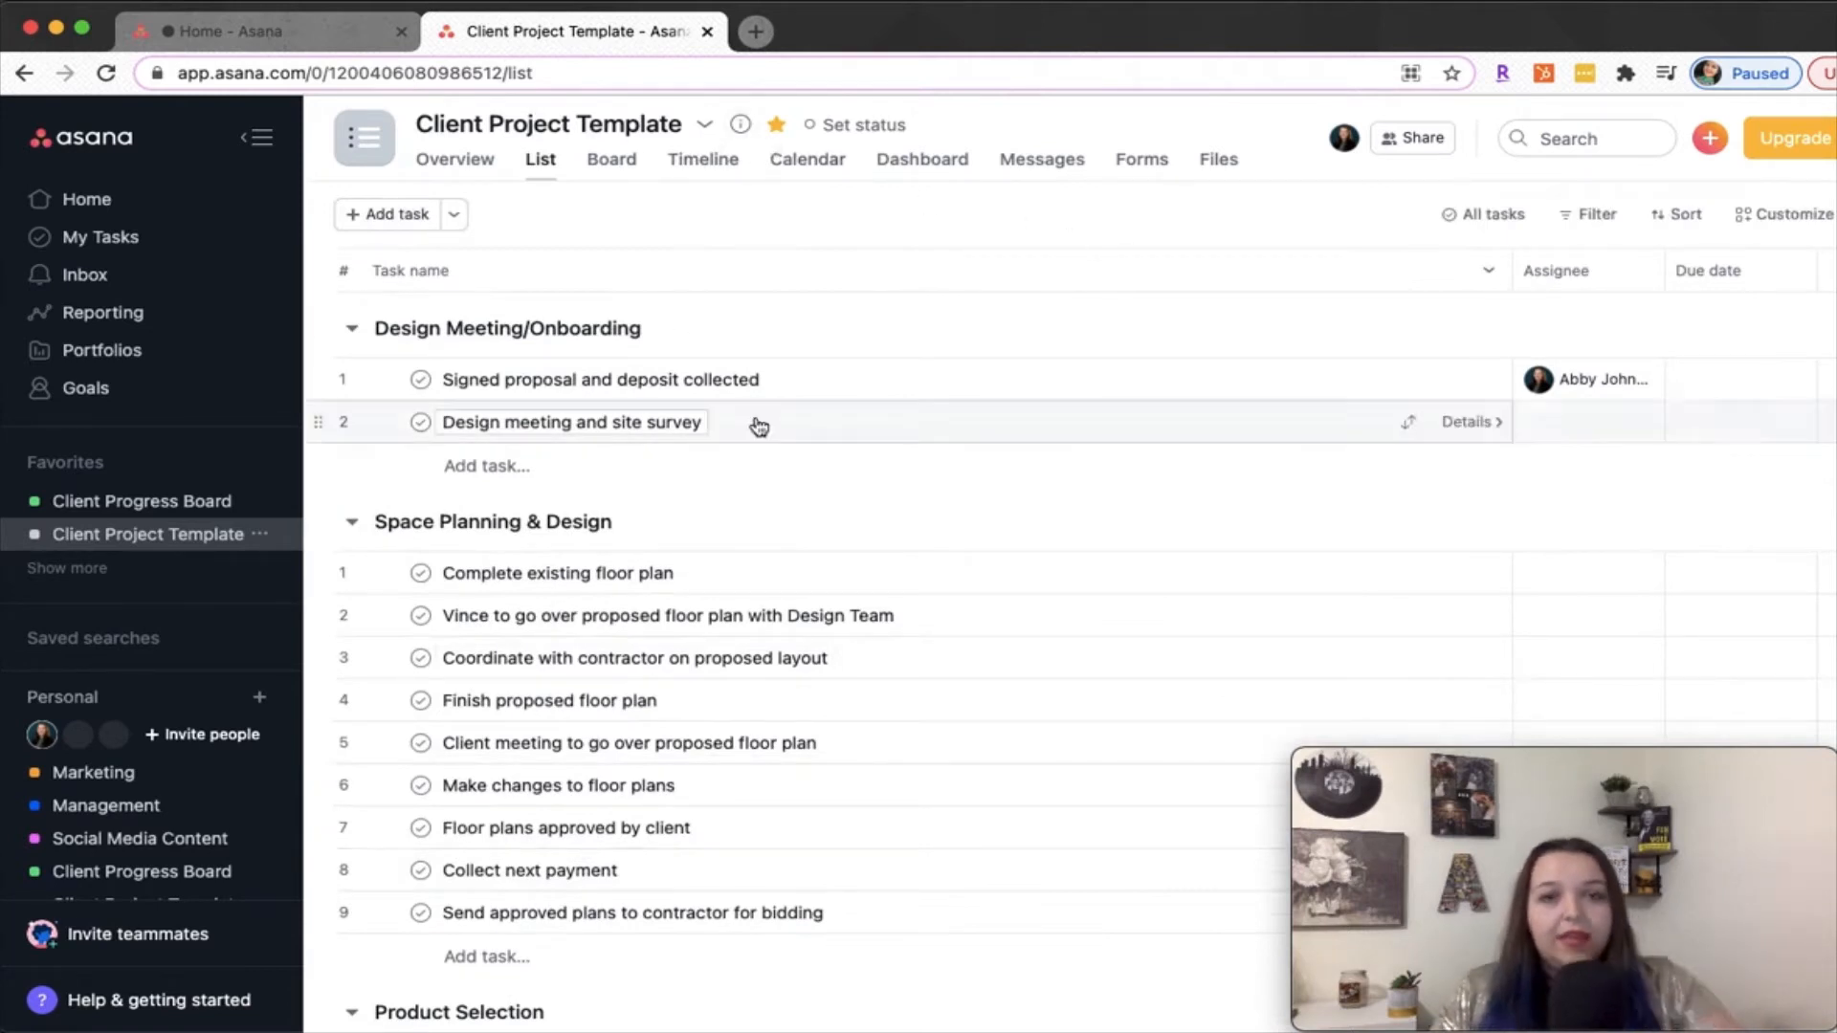
scroll(812, 464, "down", 10)
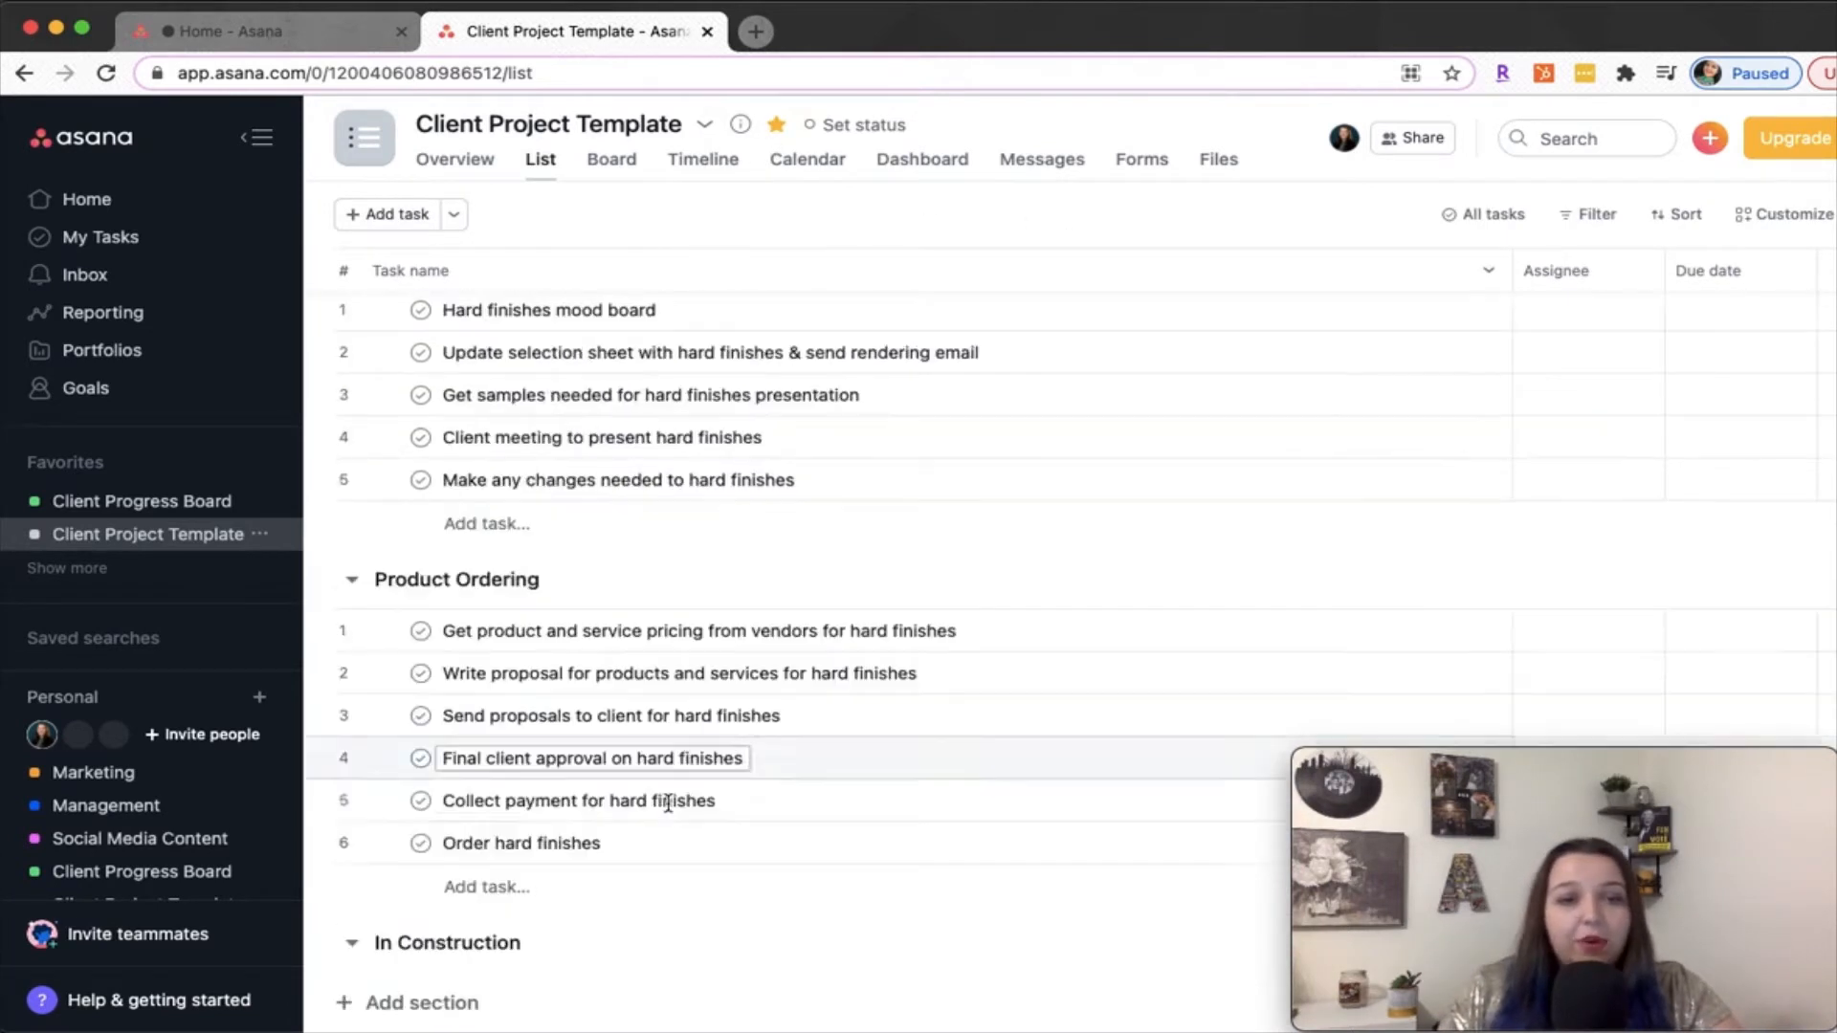
scroll(682, 756, "up", 9)
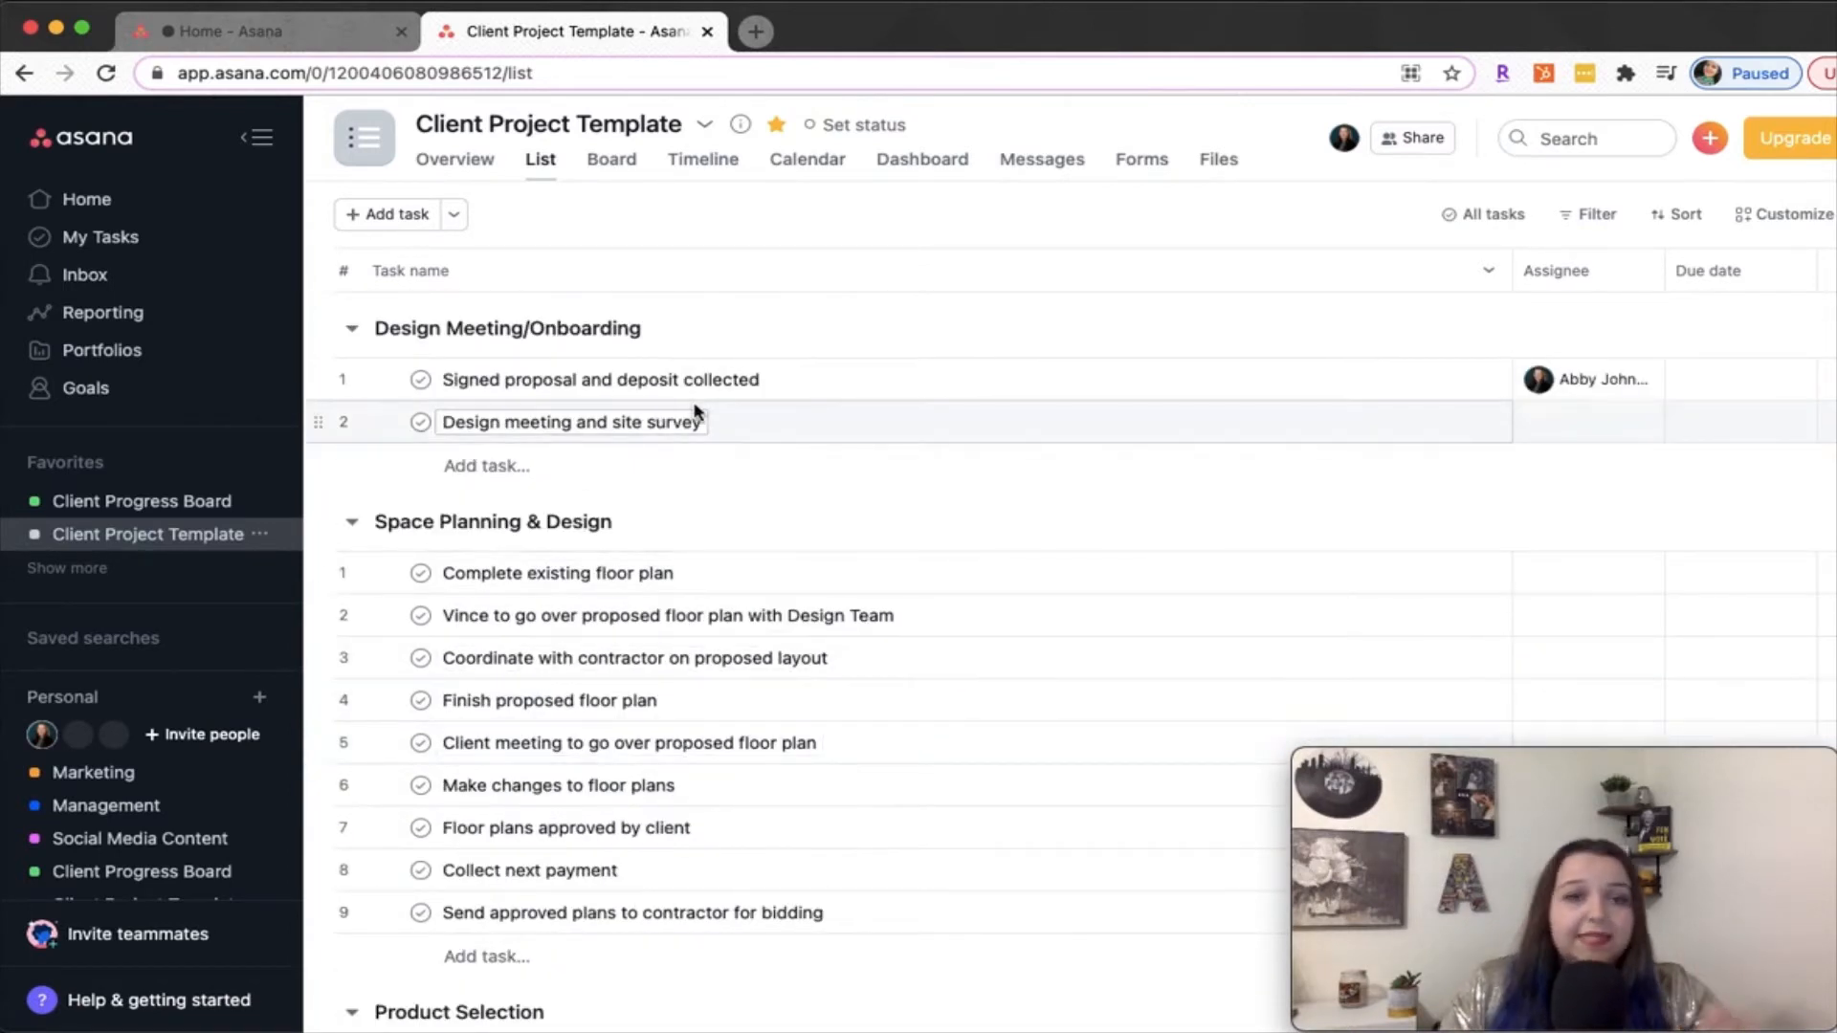
scroll(848, 485, "down", 1)
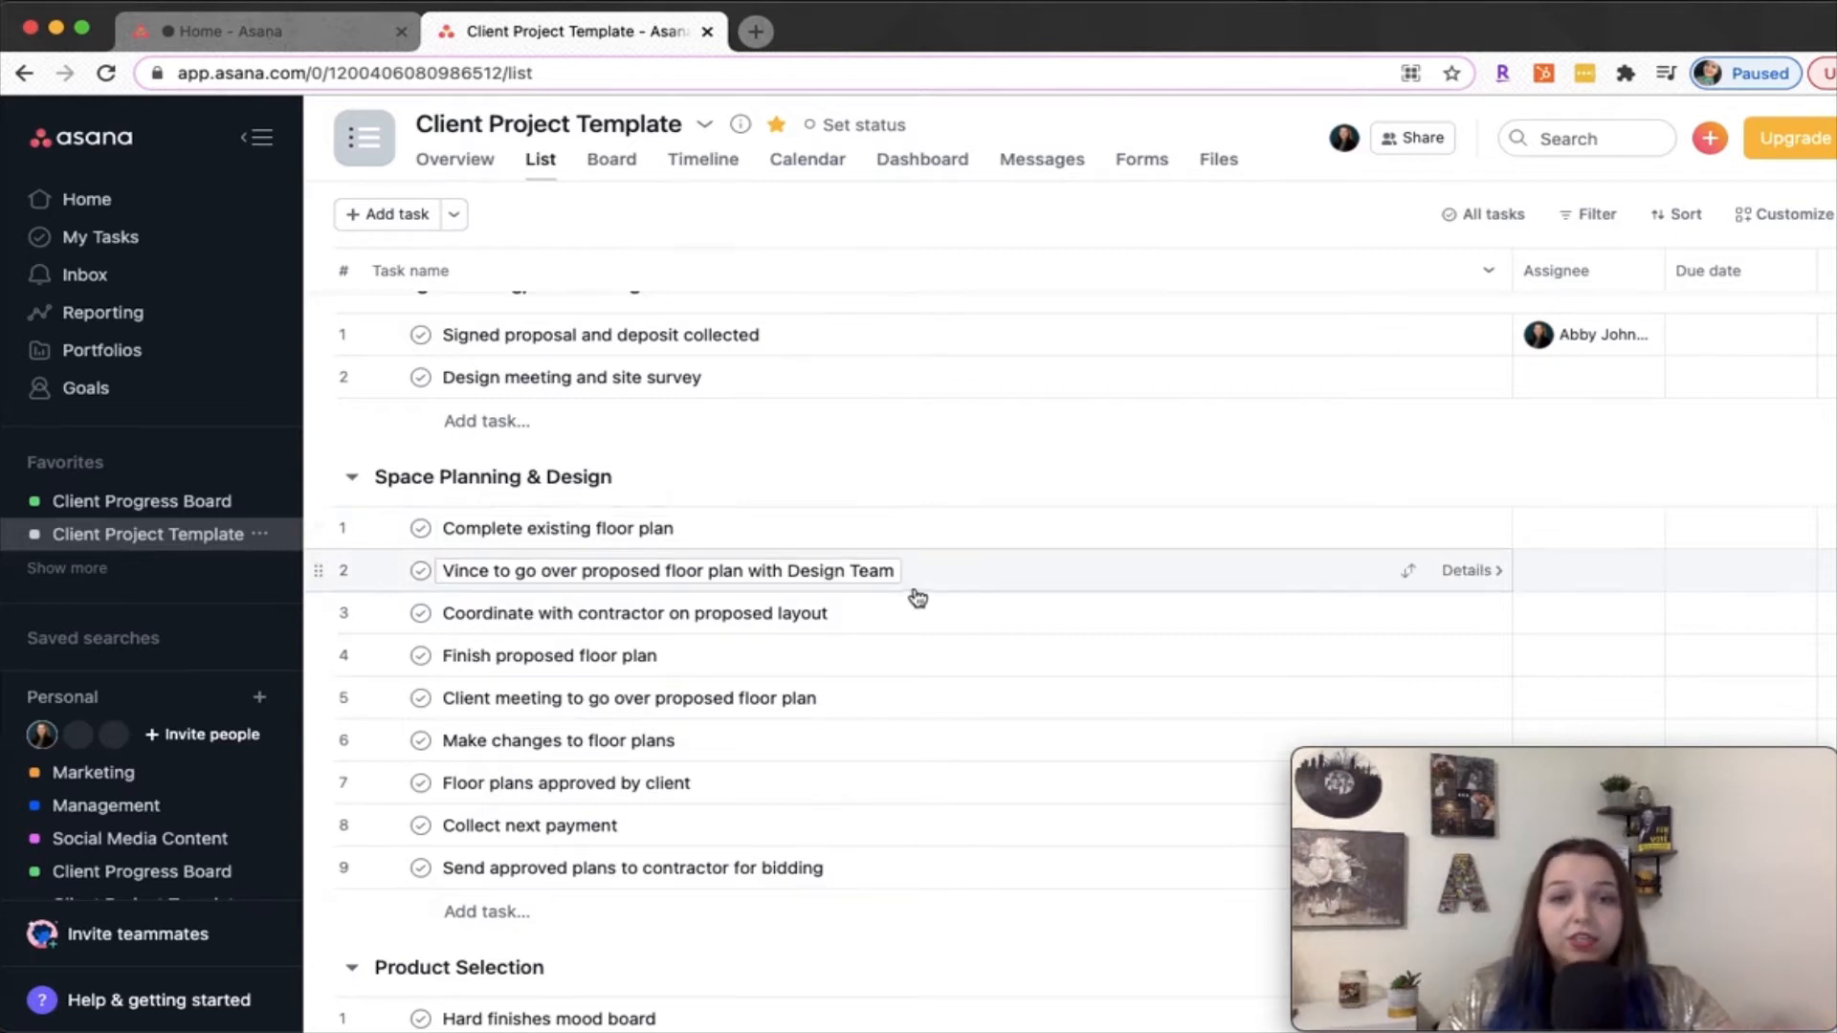
scroll(909, 588, "down", 1)
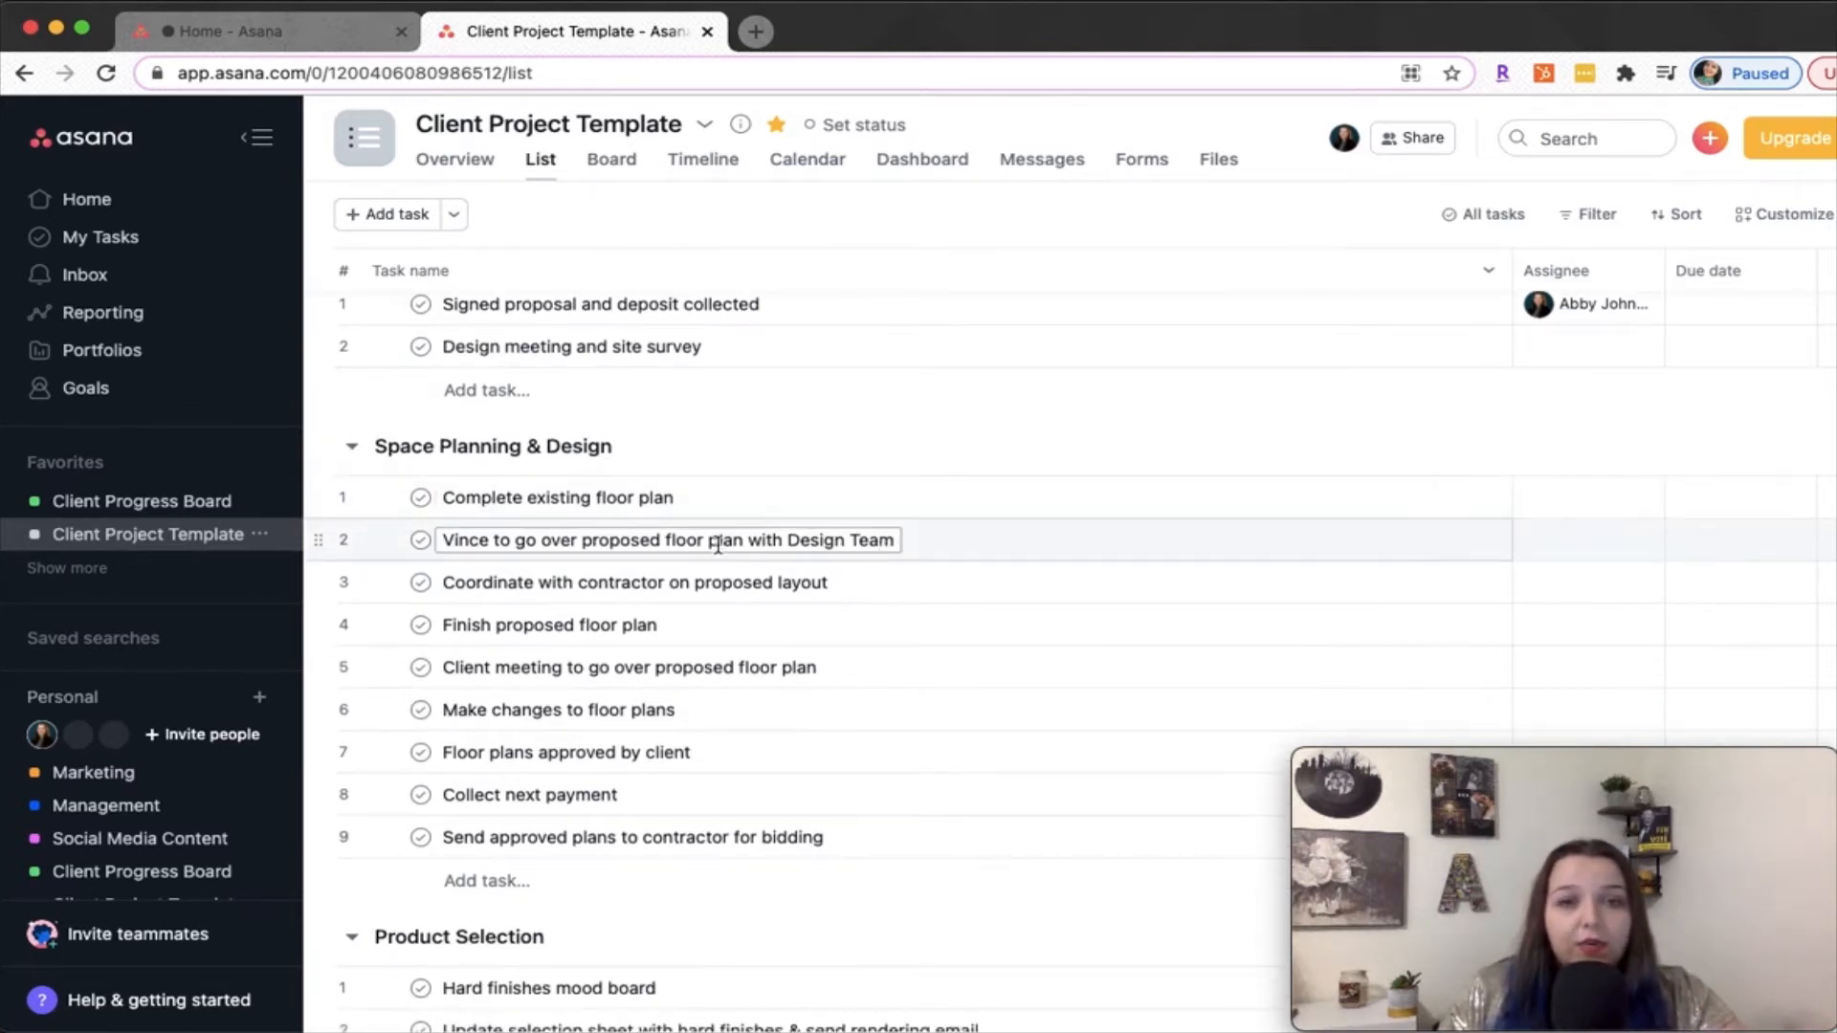
scroll(698, 615, "down", 2)
scroll(703, 618, "down", 3)
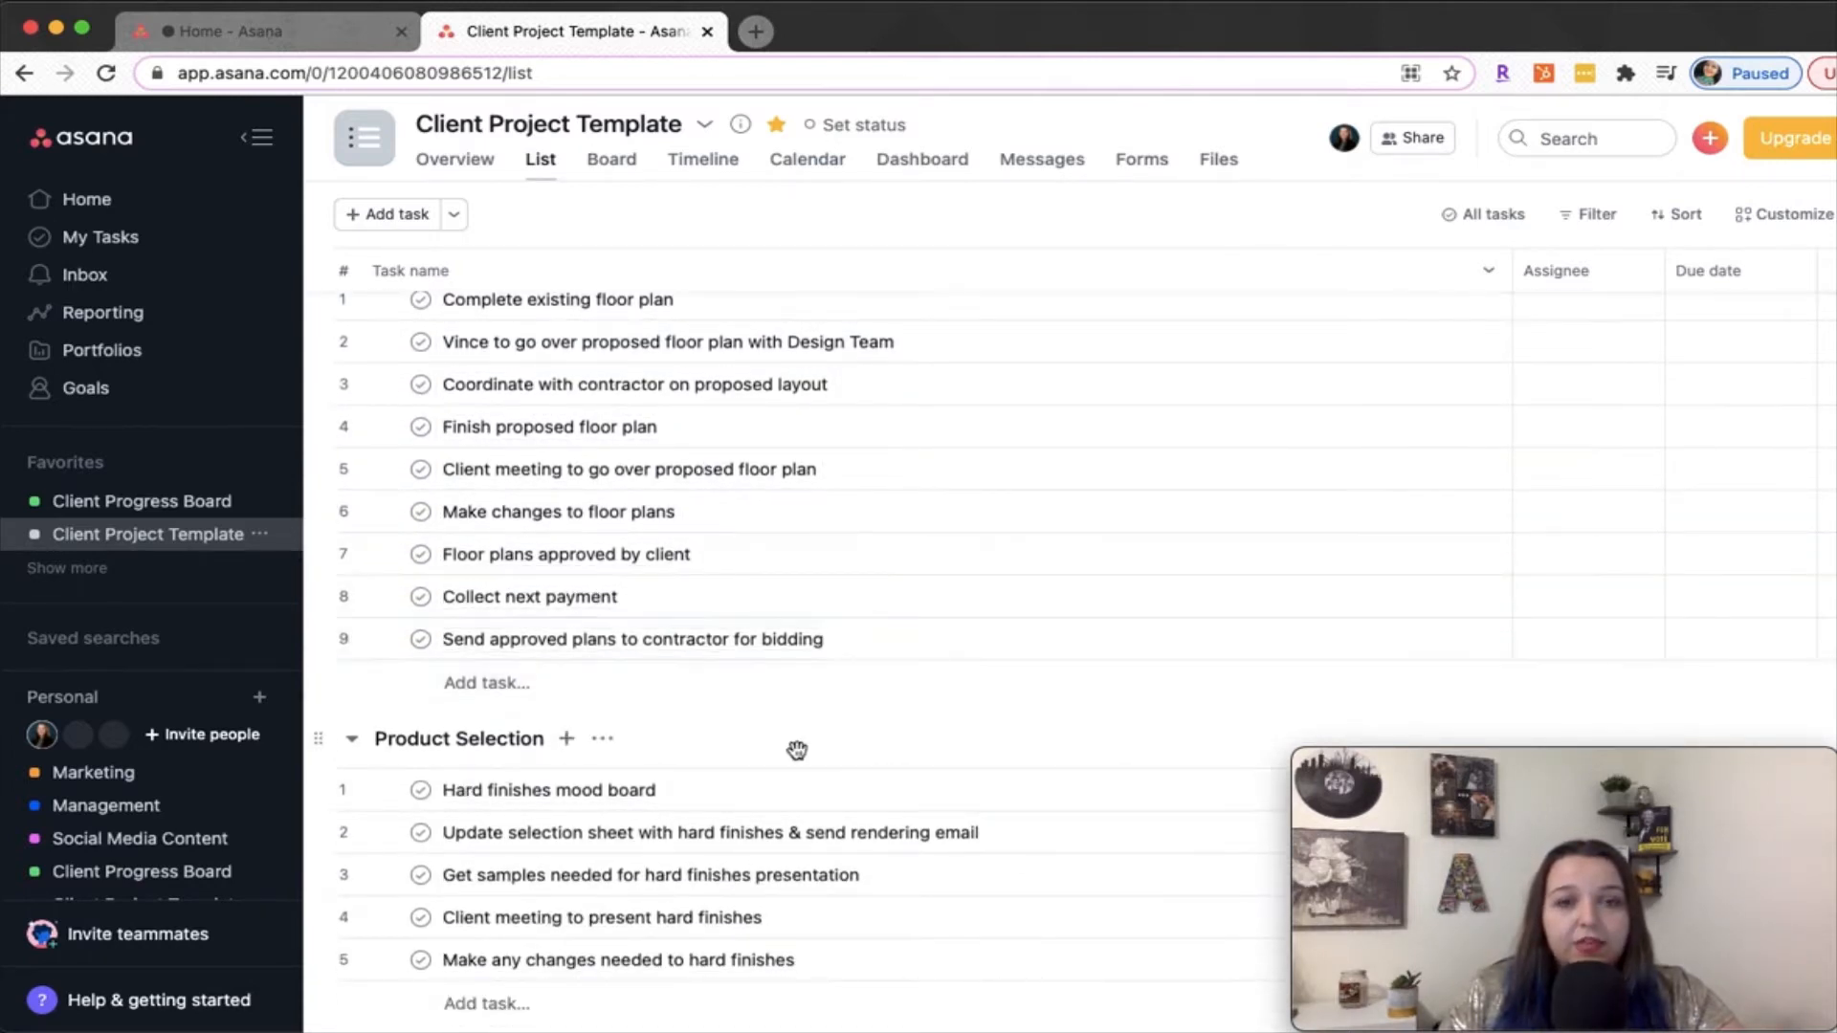
scroll(797, 751, "down", 10)
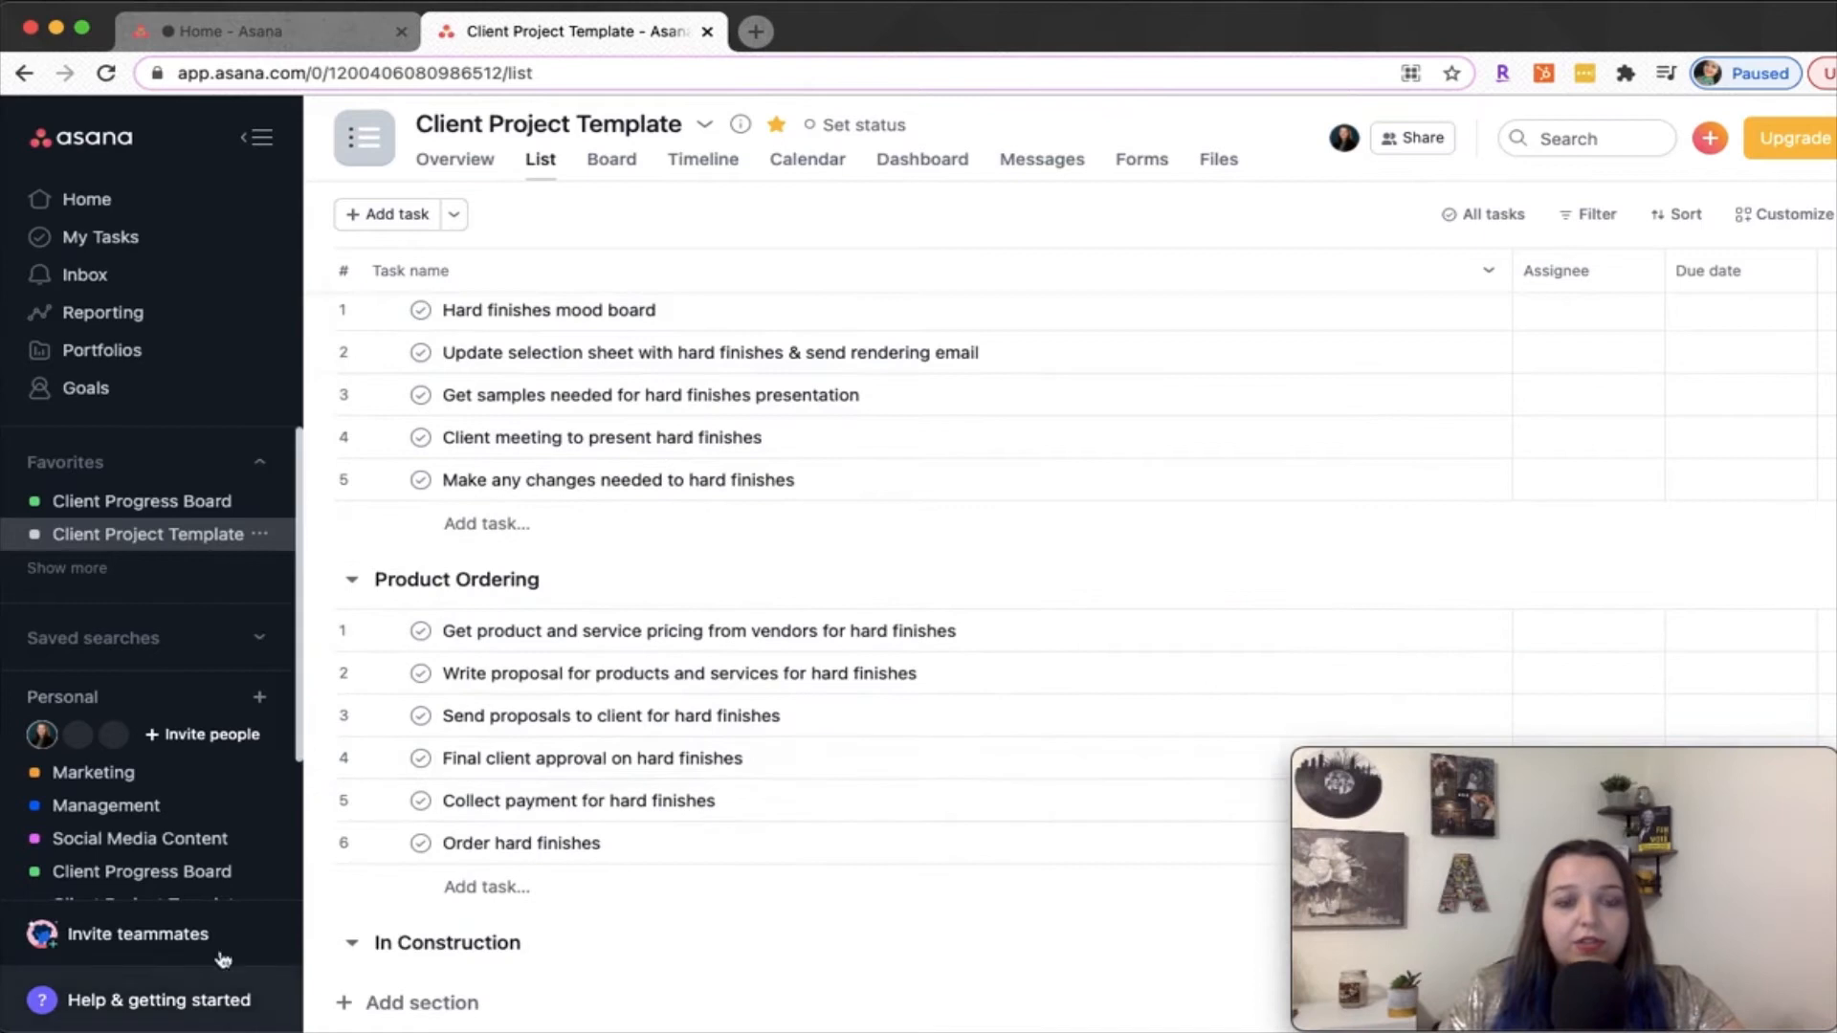
Add a Quality Control section after In Construction, with a first task for a named team member "to visit job site"
left_click(450, 1004)
type("Quality Control")
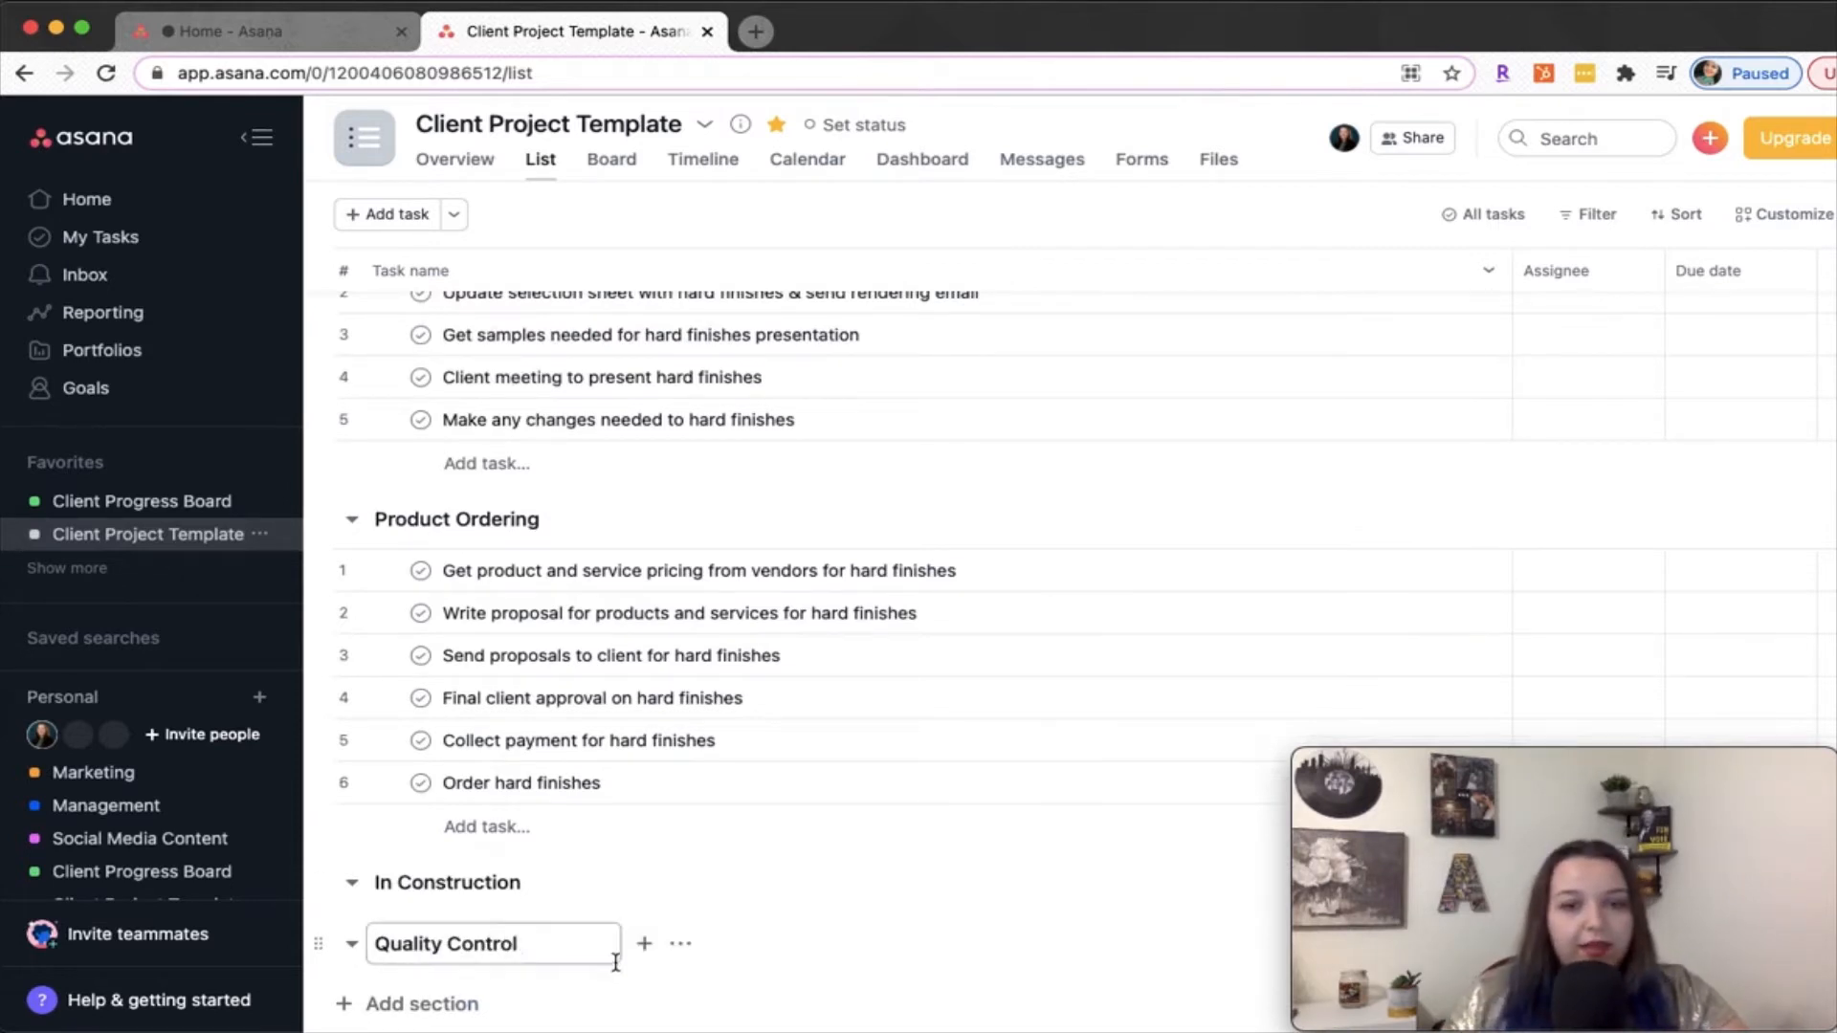
left_click(644, 944)
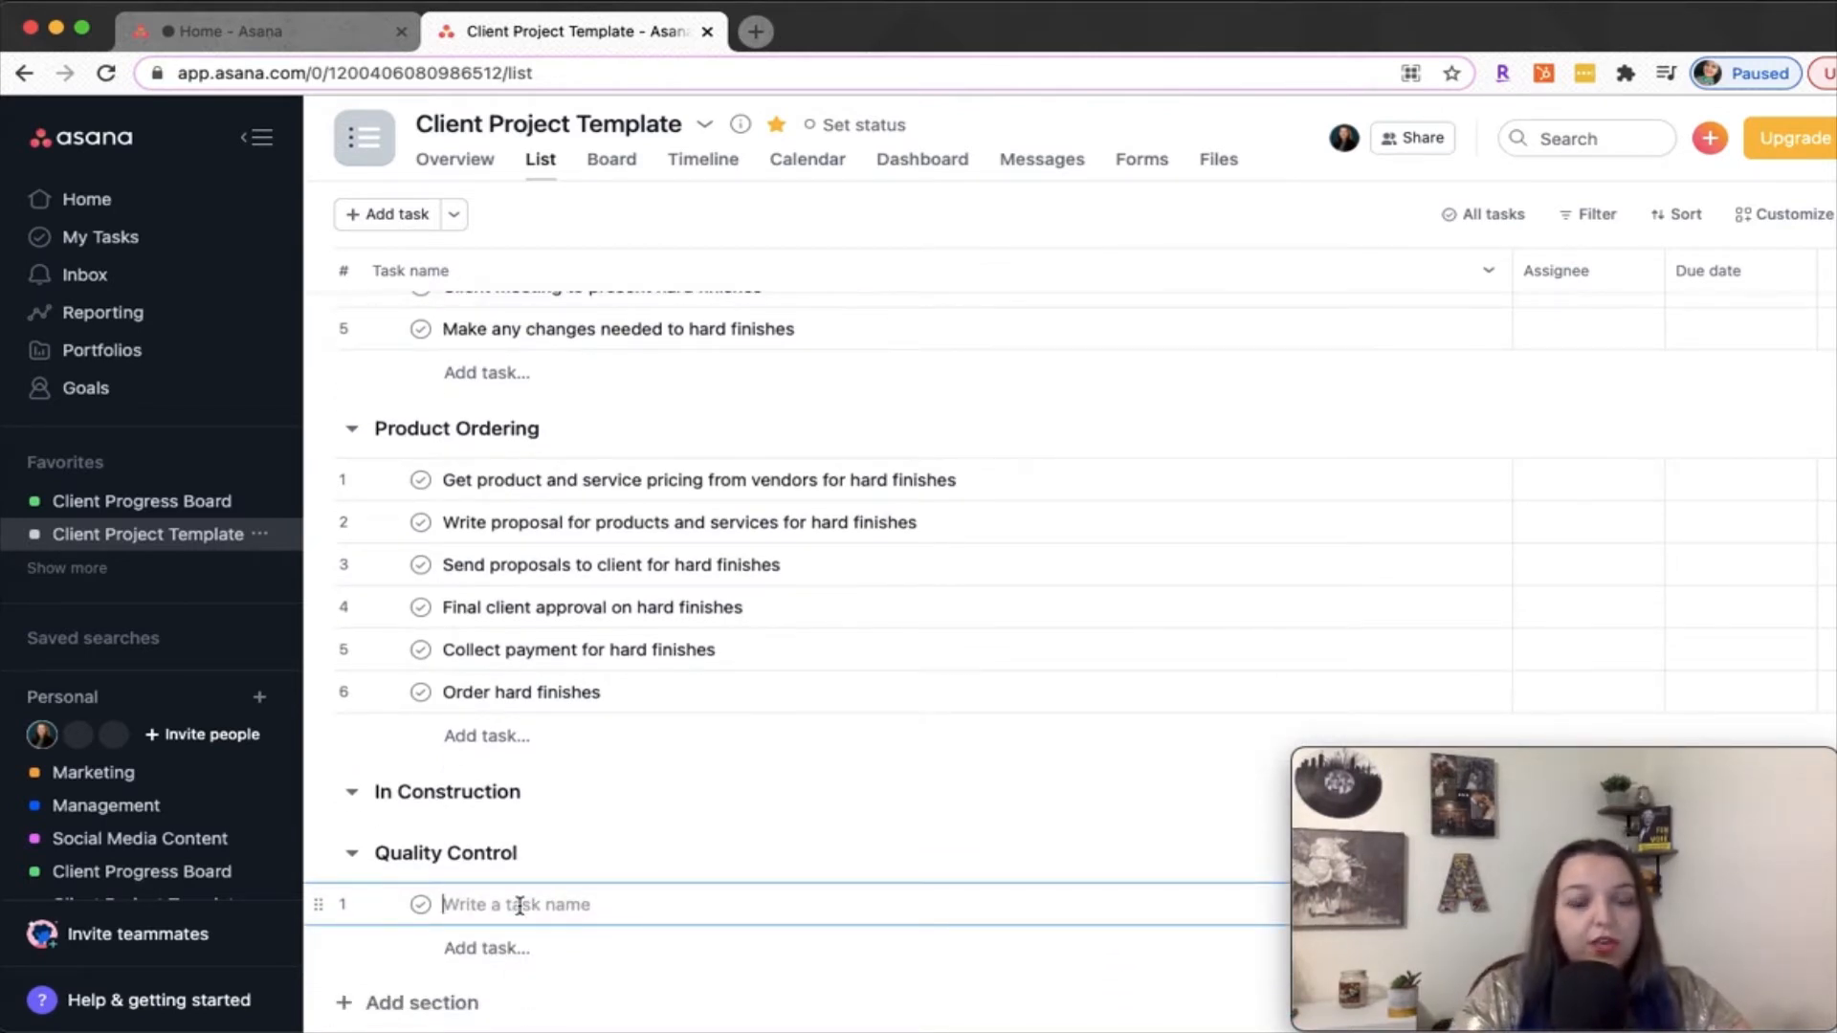
type("Vince to visit job site")
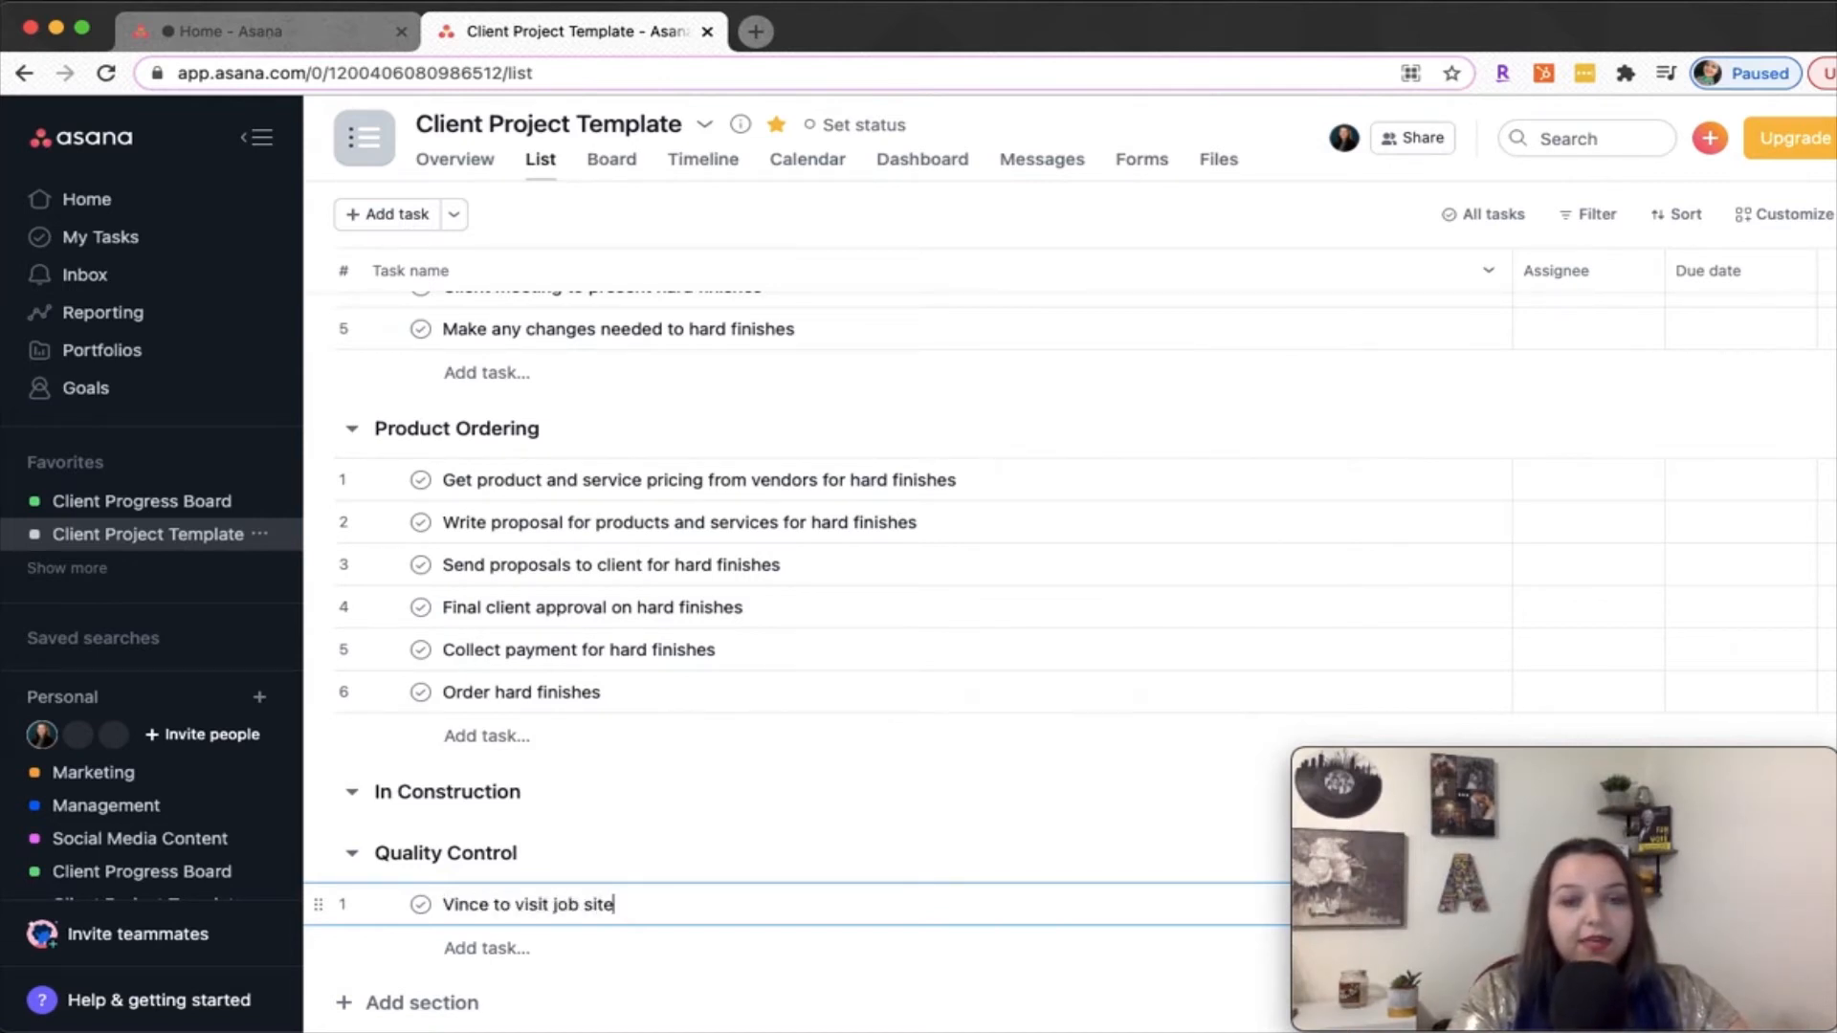
key("Return")
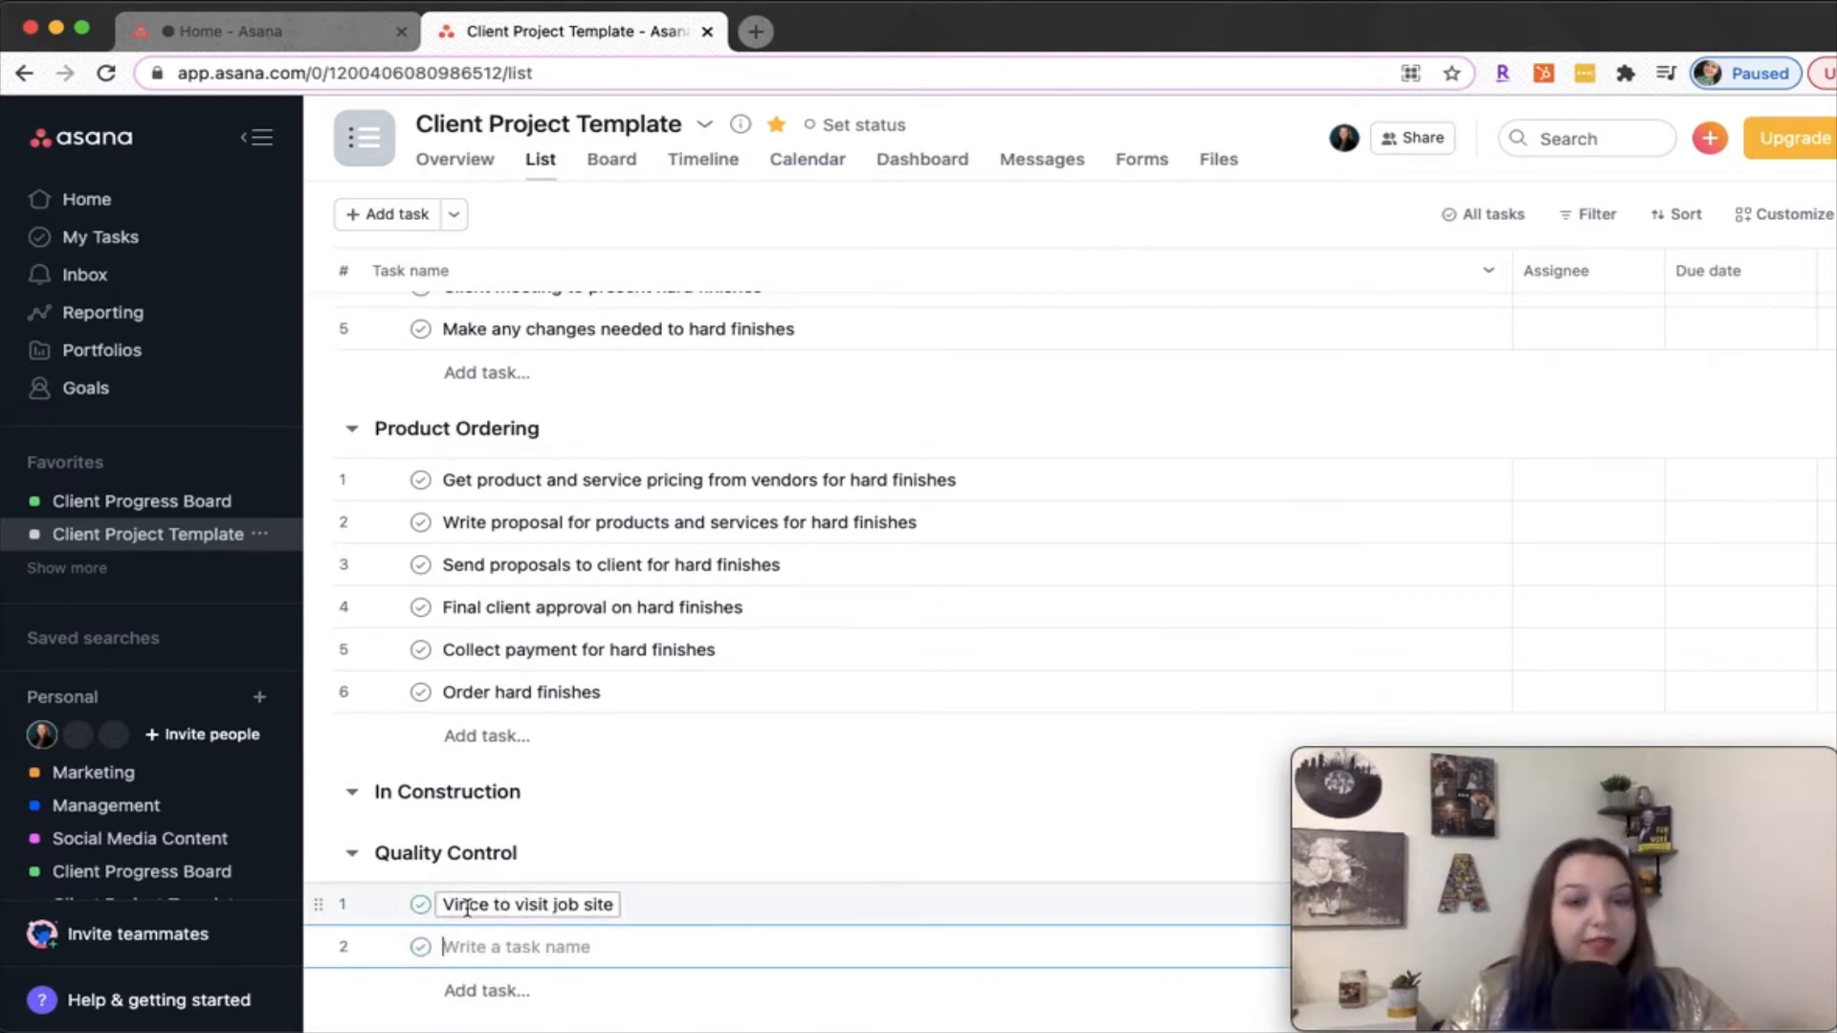
Replace the person's name in the first Quality Control task so it reads "PM to visit job site"
left_click_drag(494, 907, 411, 909)
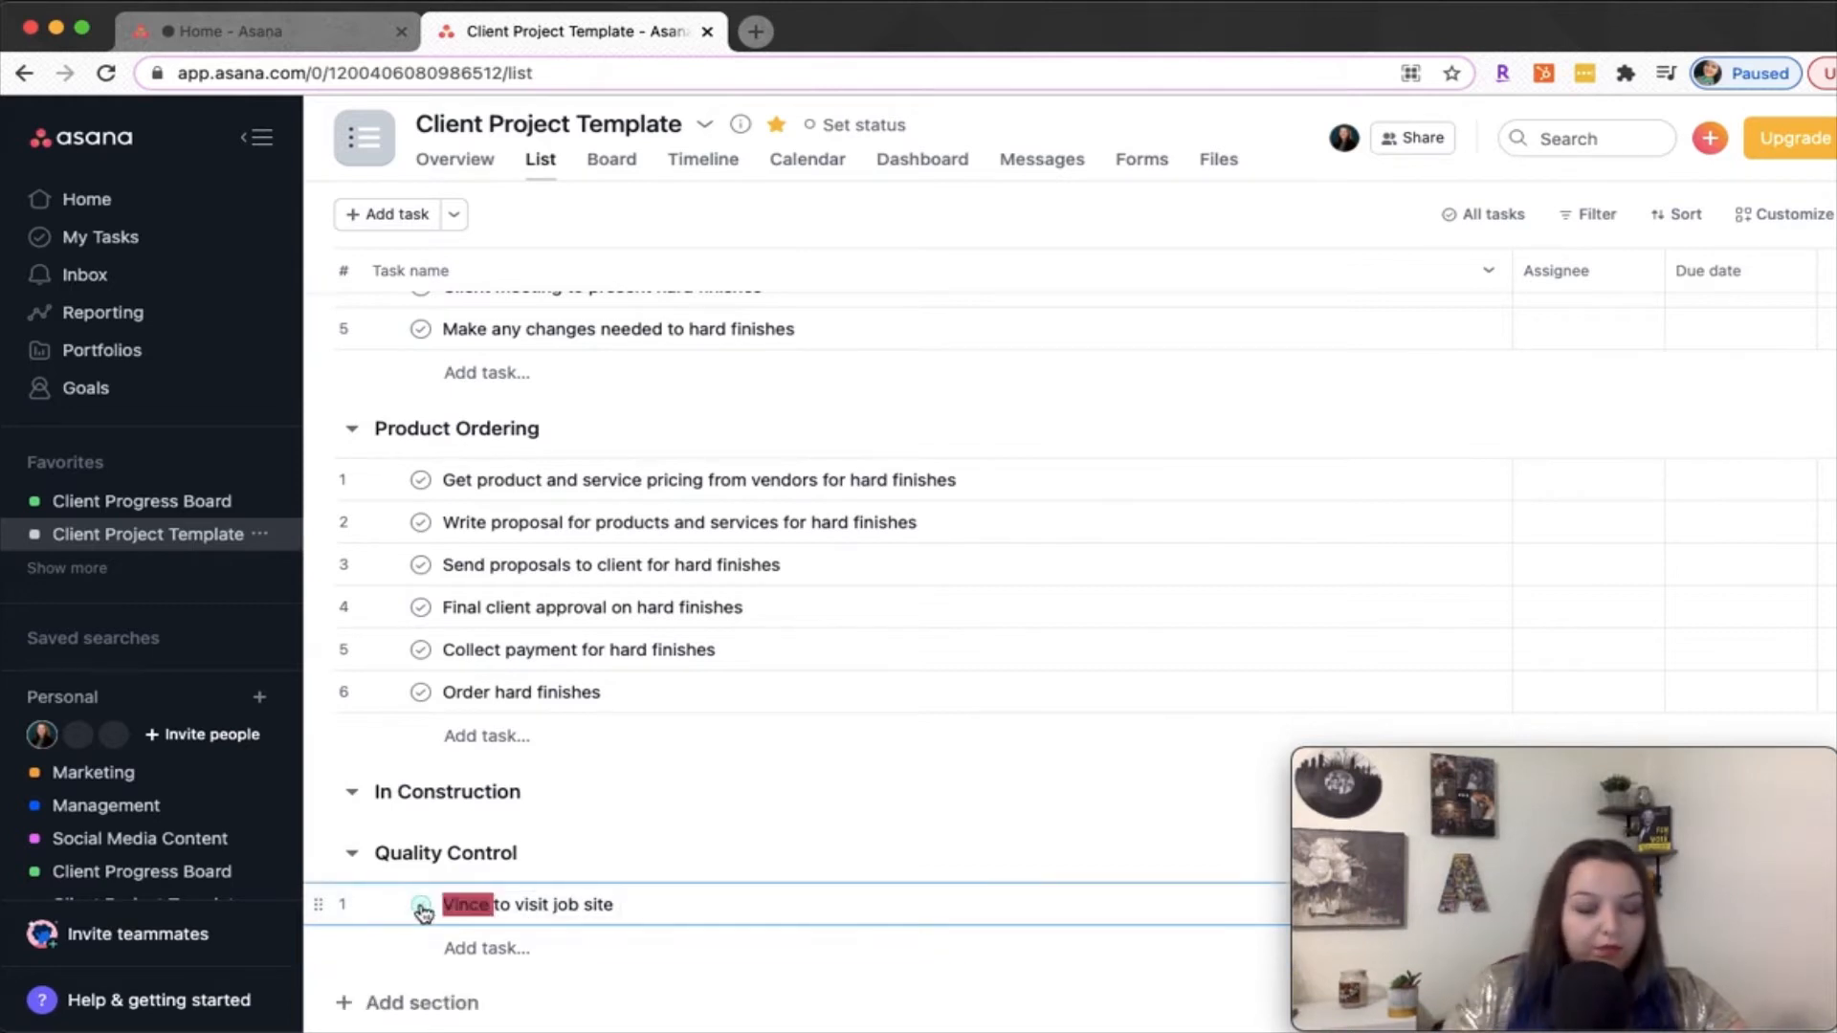
type("PM")
key("BackSpace")
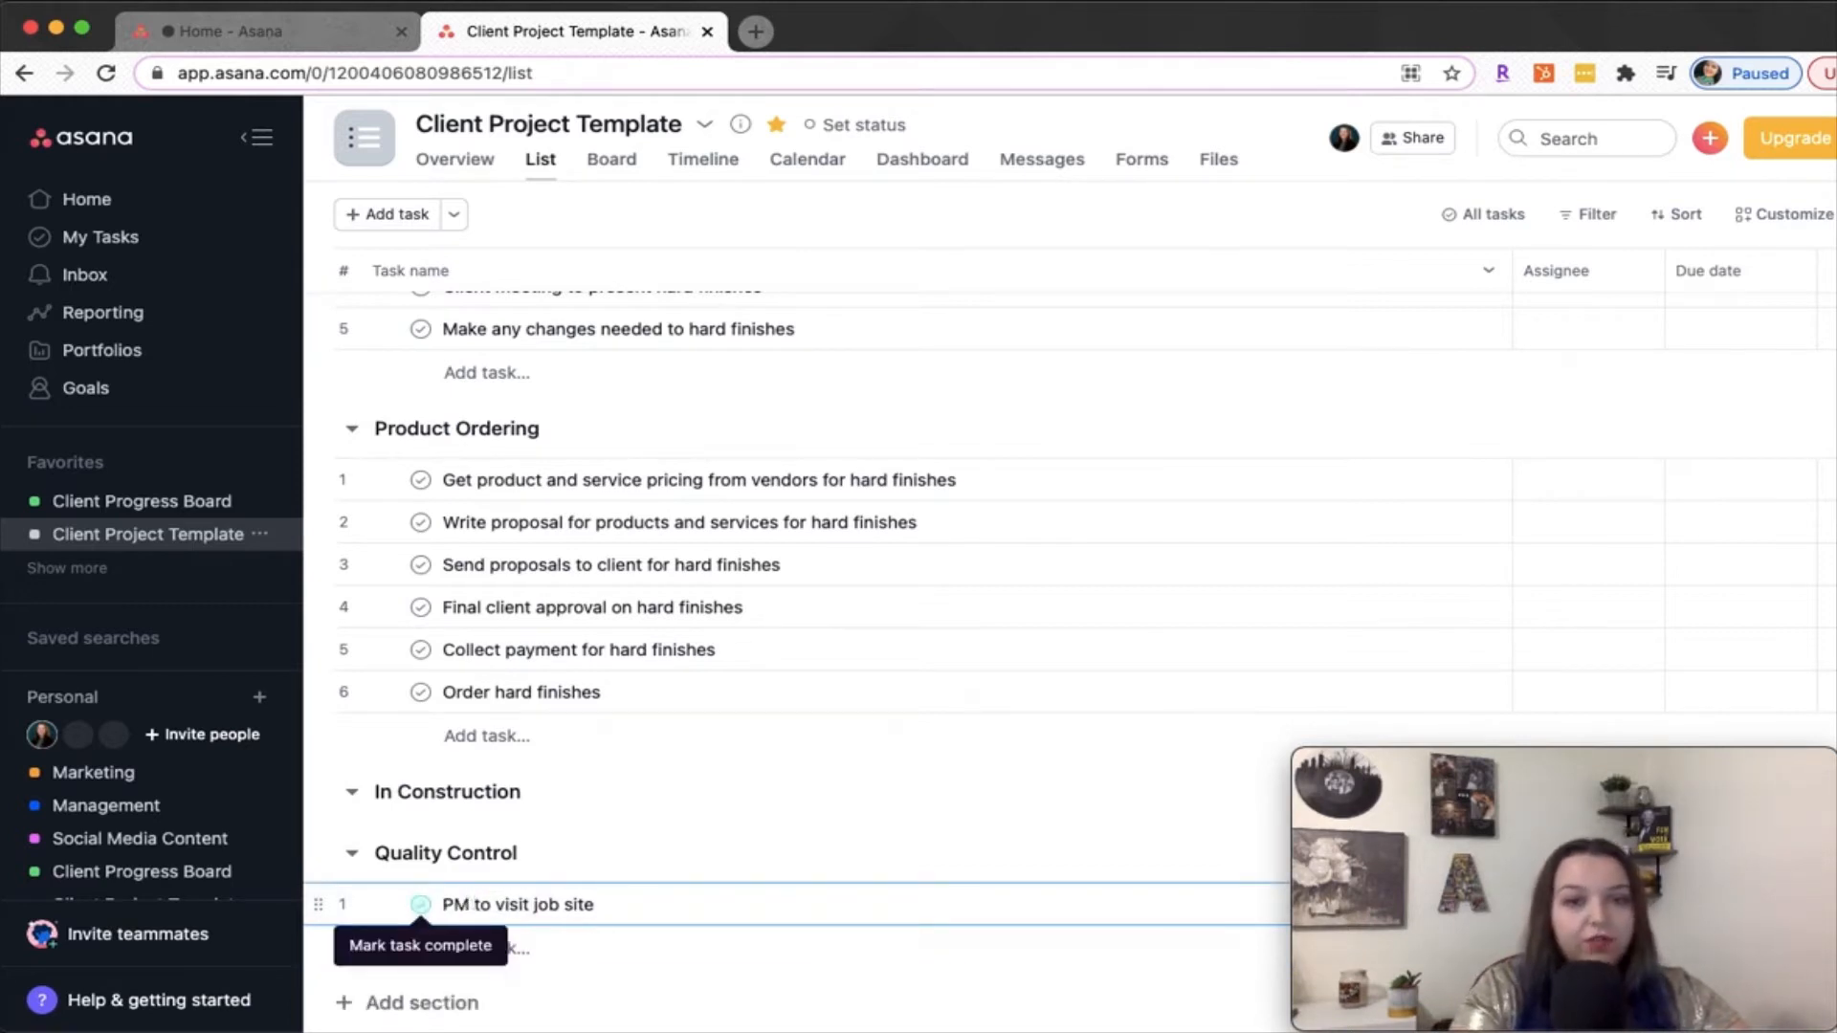
key("Escape")
Add a second task named "Finish Quality Control checklist" to the Quality Control section
left_click(506, 944)
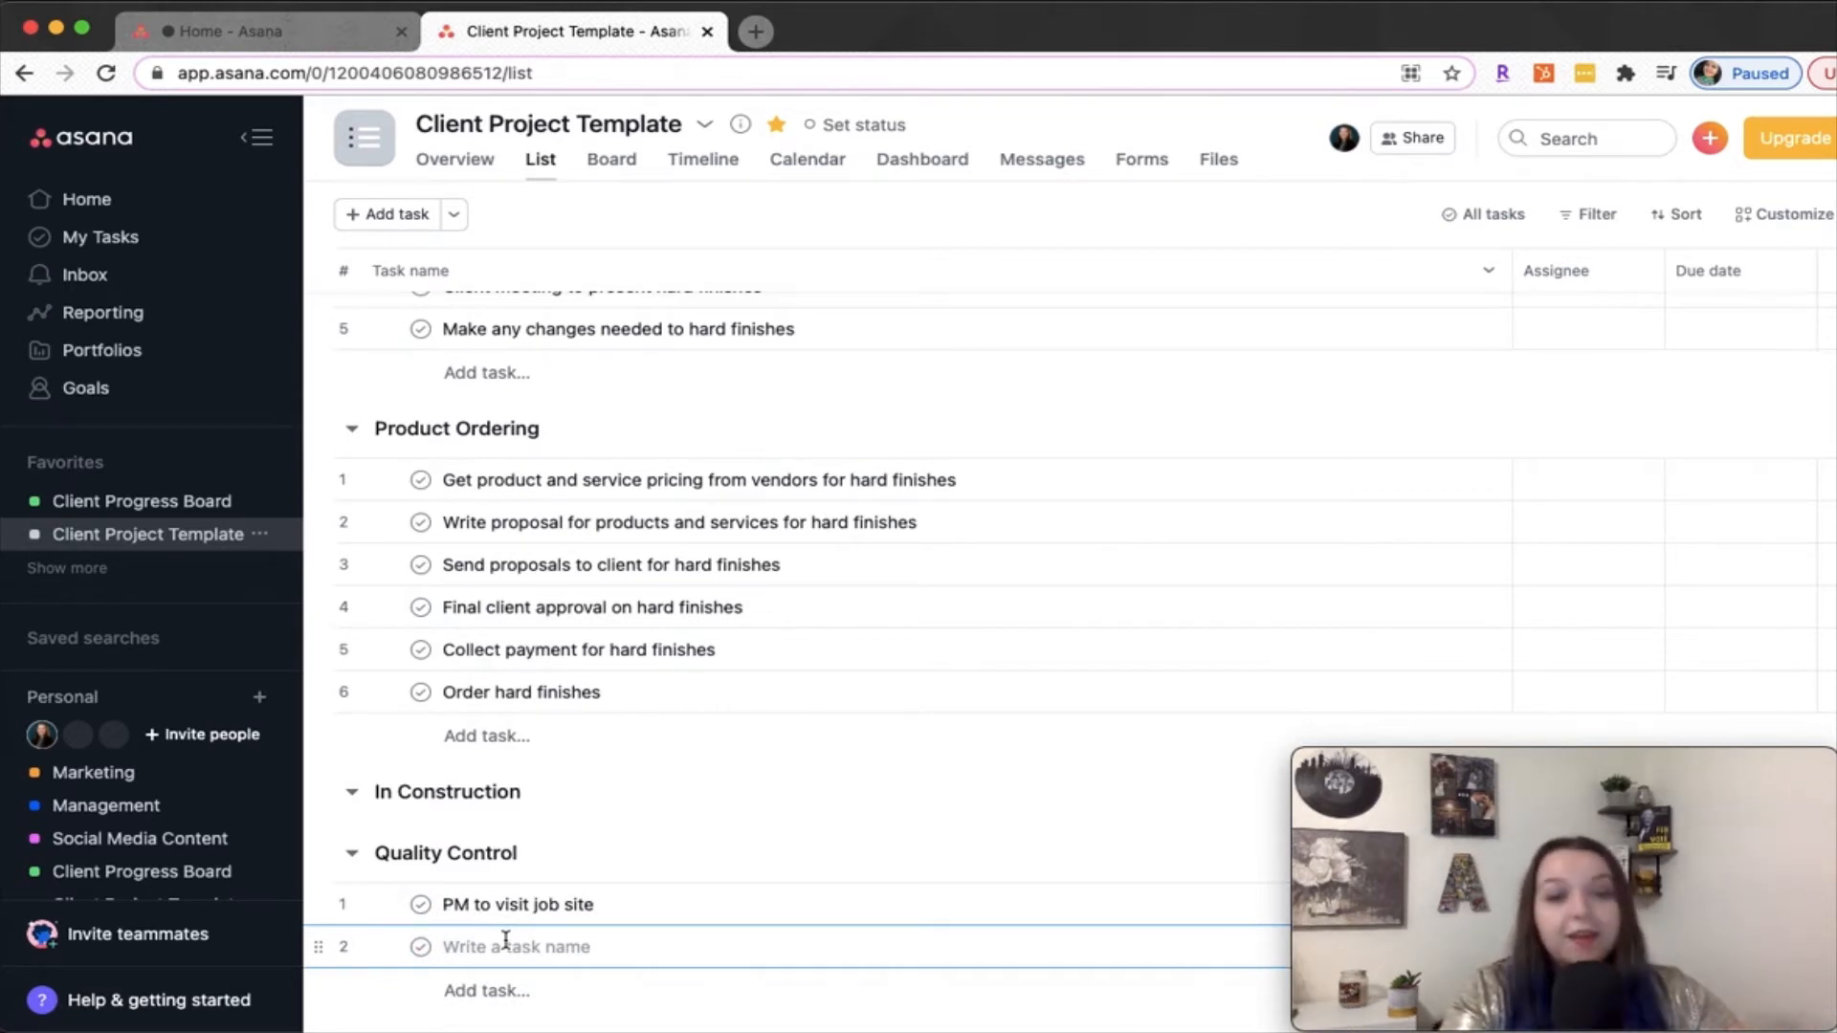
type("Finish ")
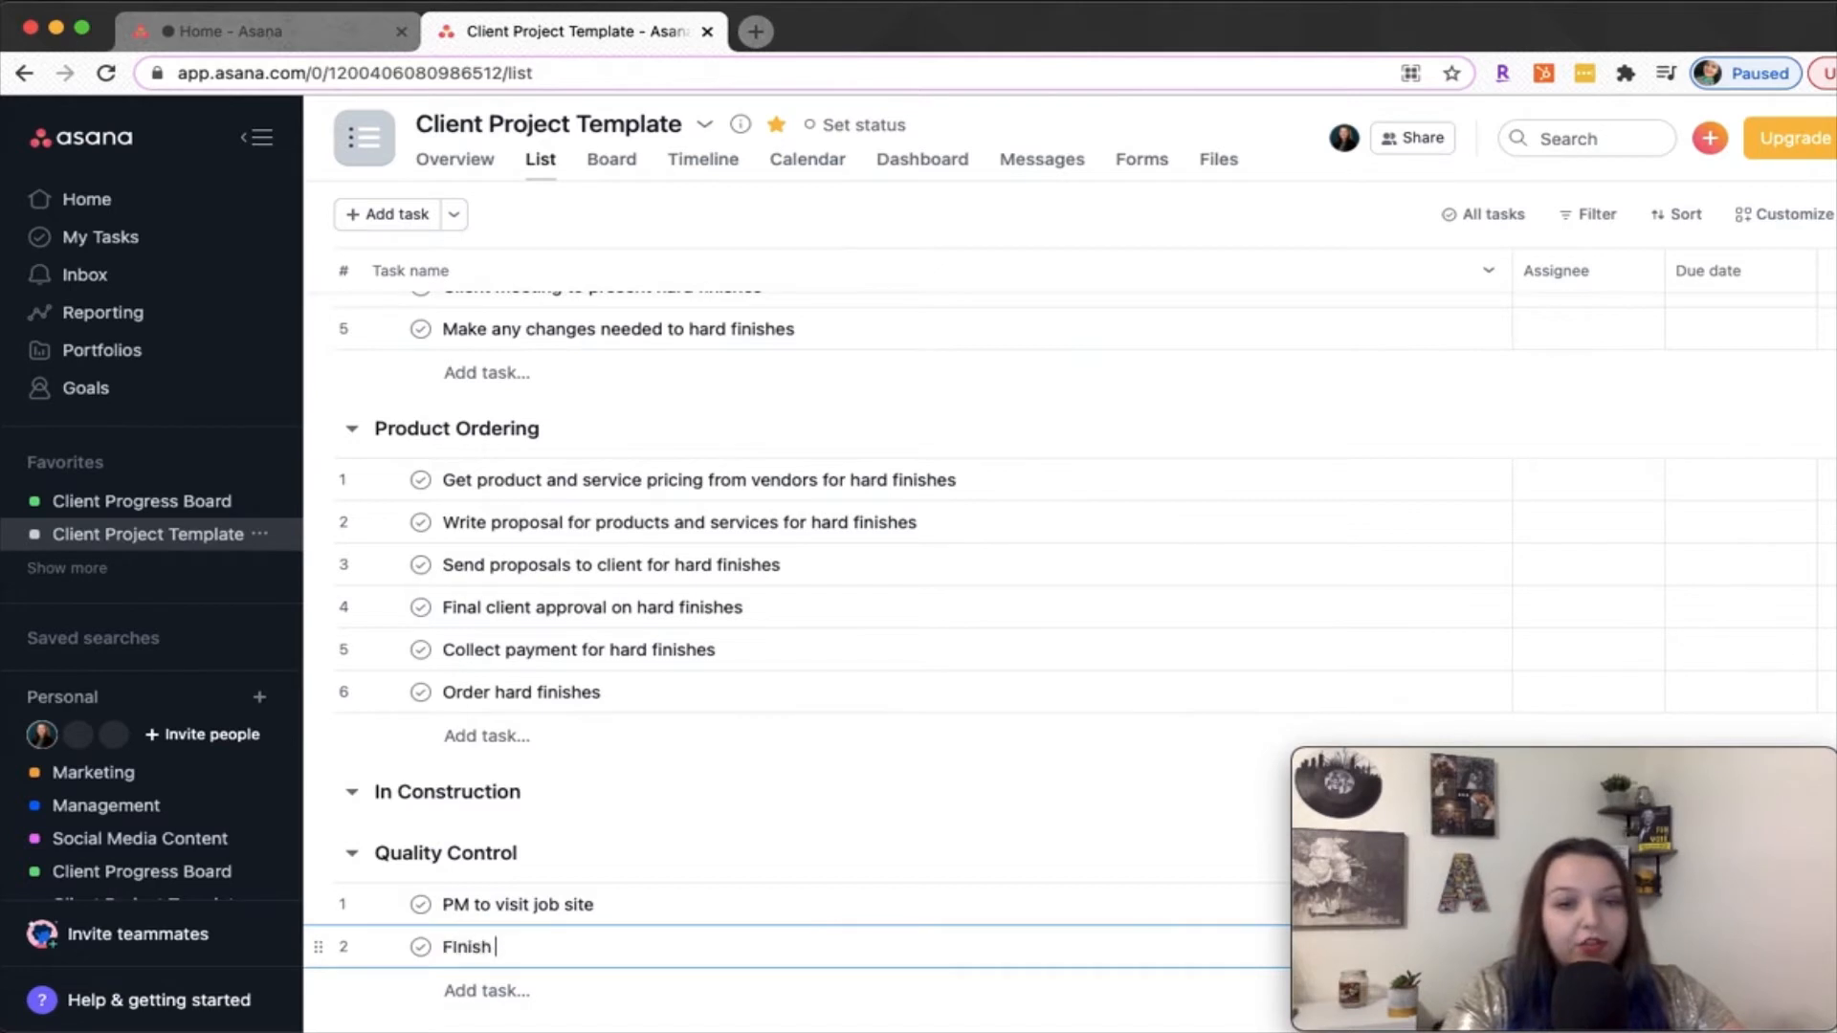
type("Quality Con")
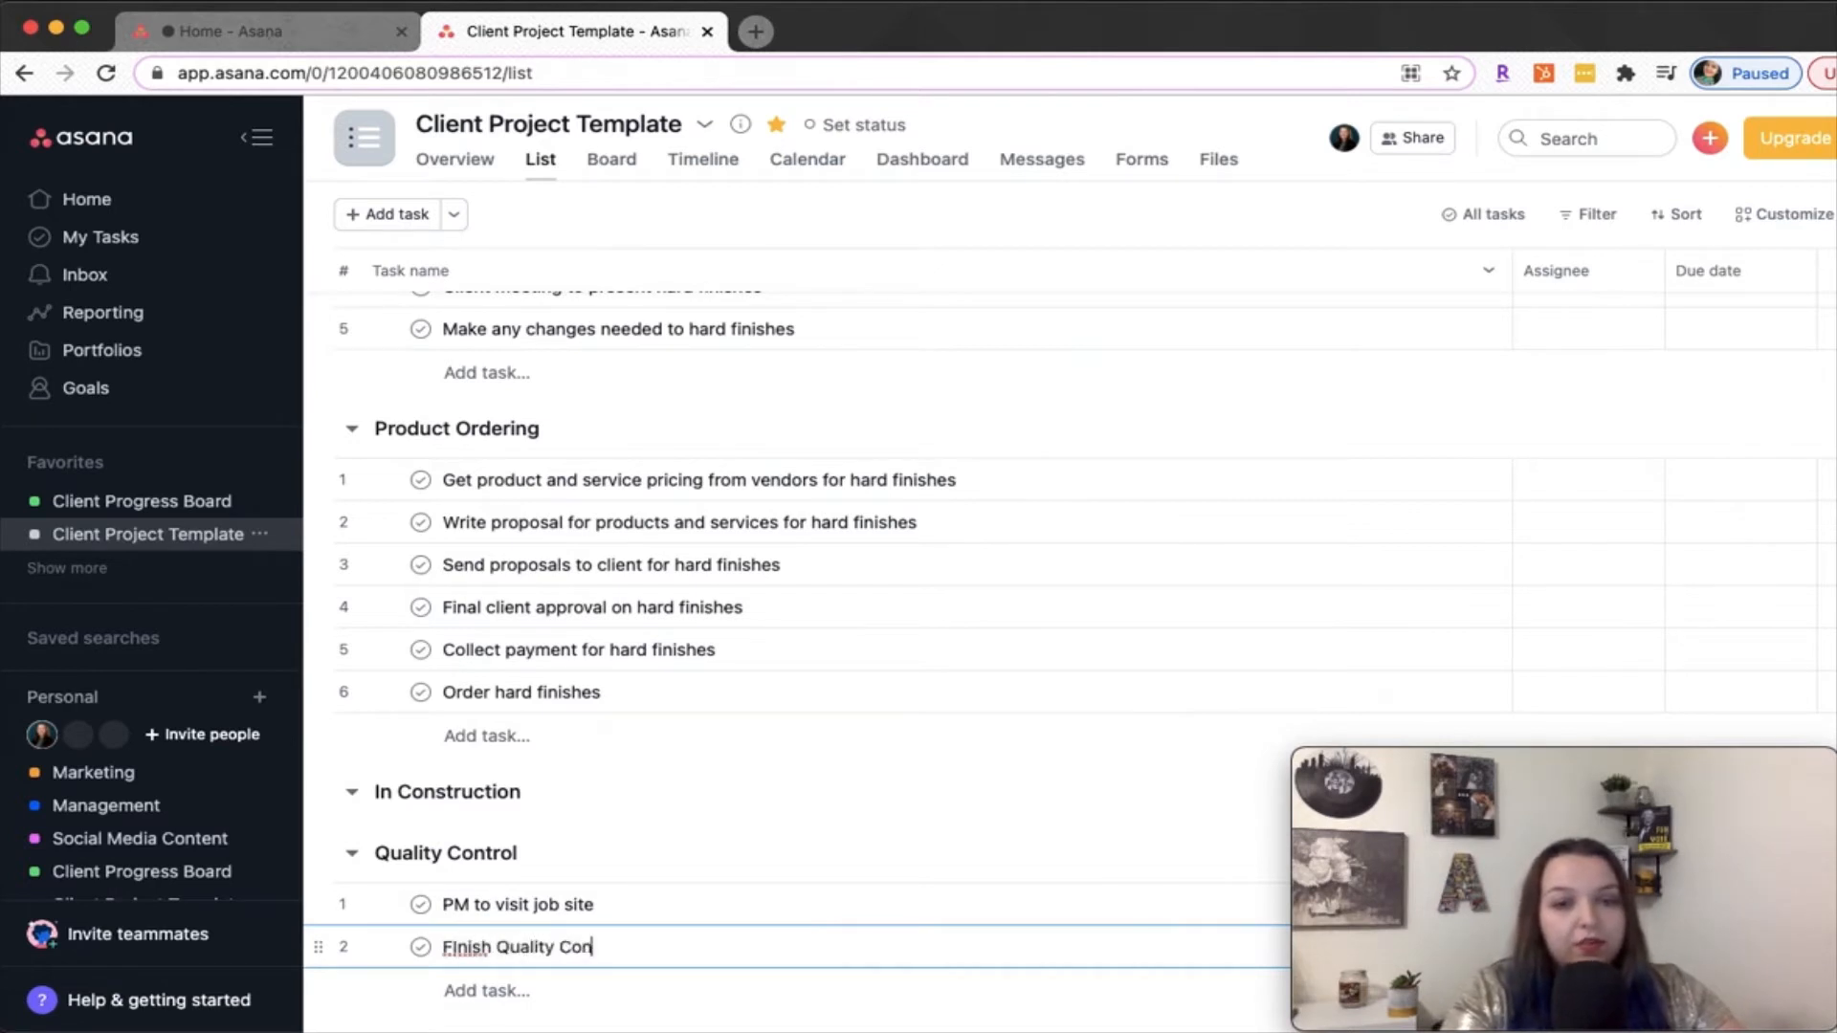
type("trol checklist")
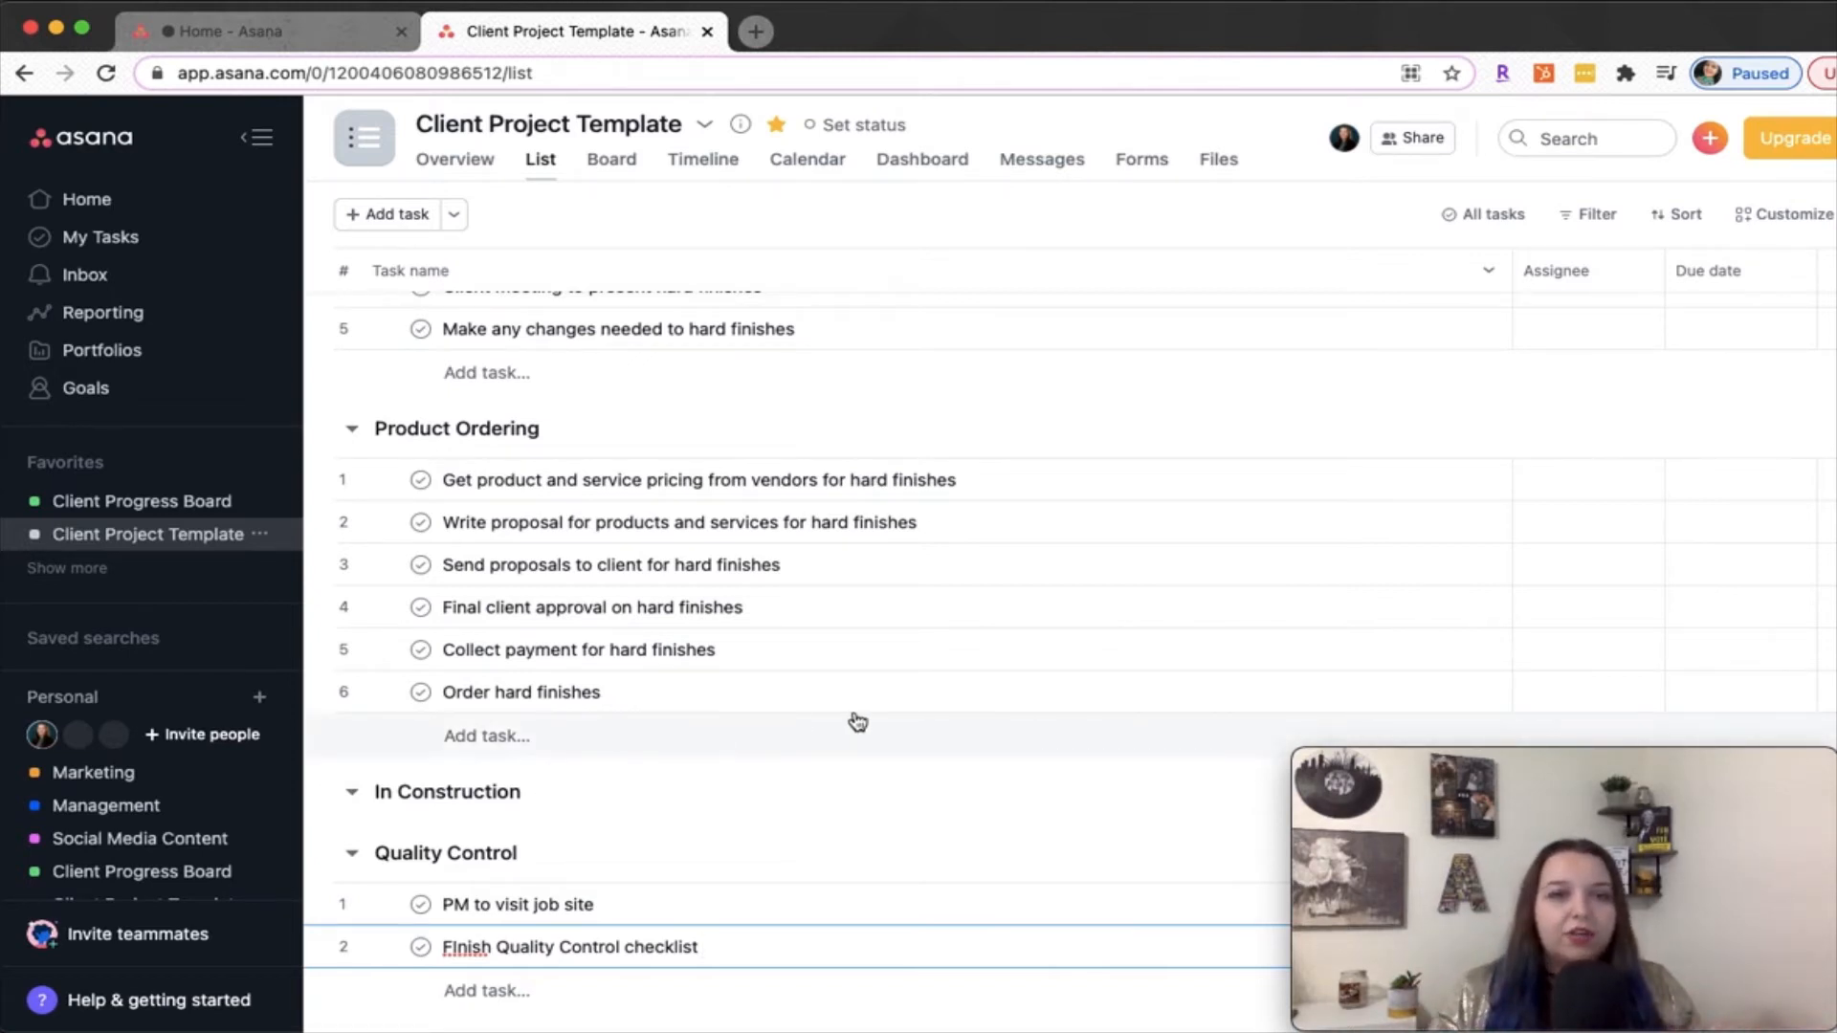
Examine the template's sections, its project actions including Convert to template, and the assignee and due date columns
scroll(852, 722, "up", 6)
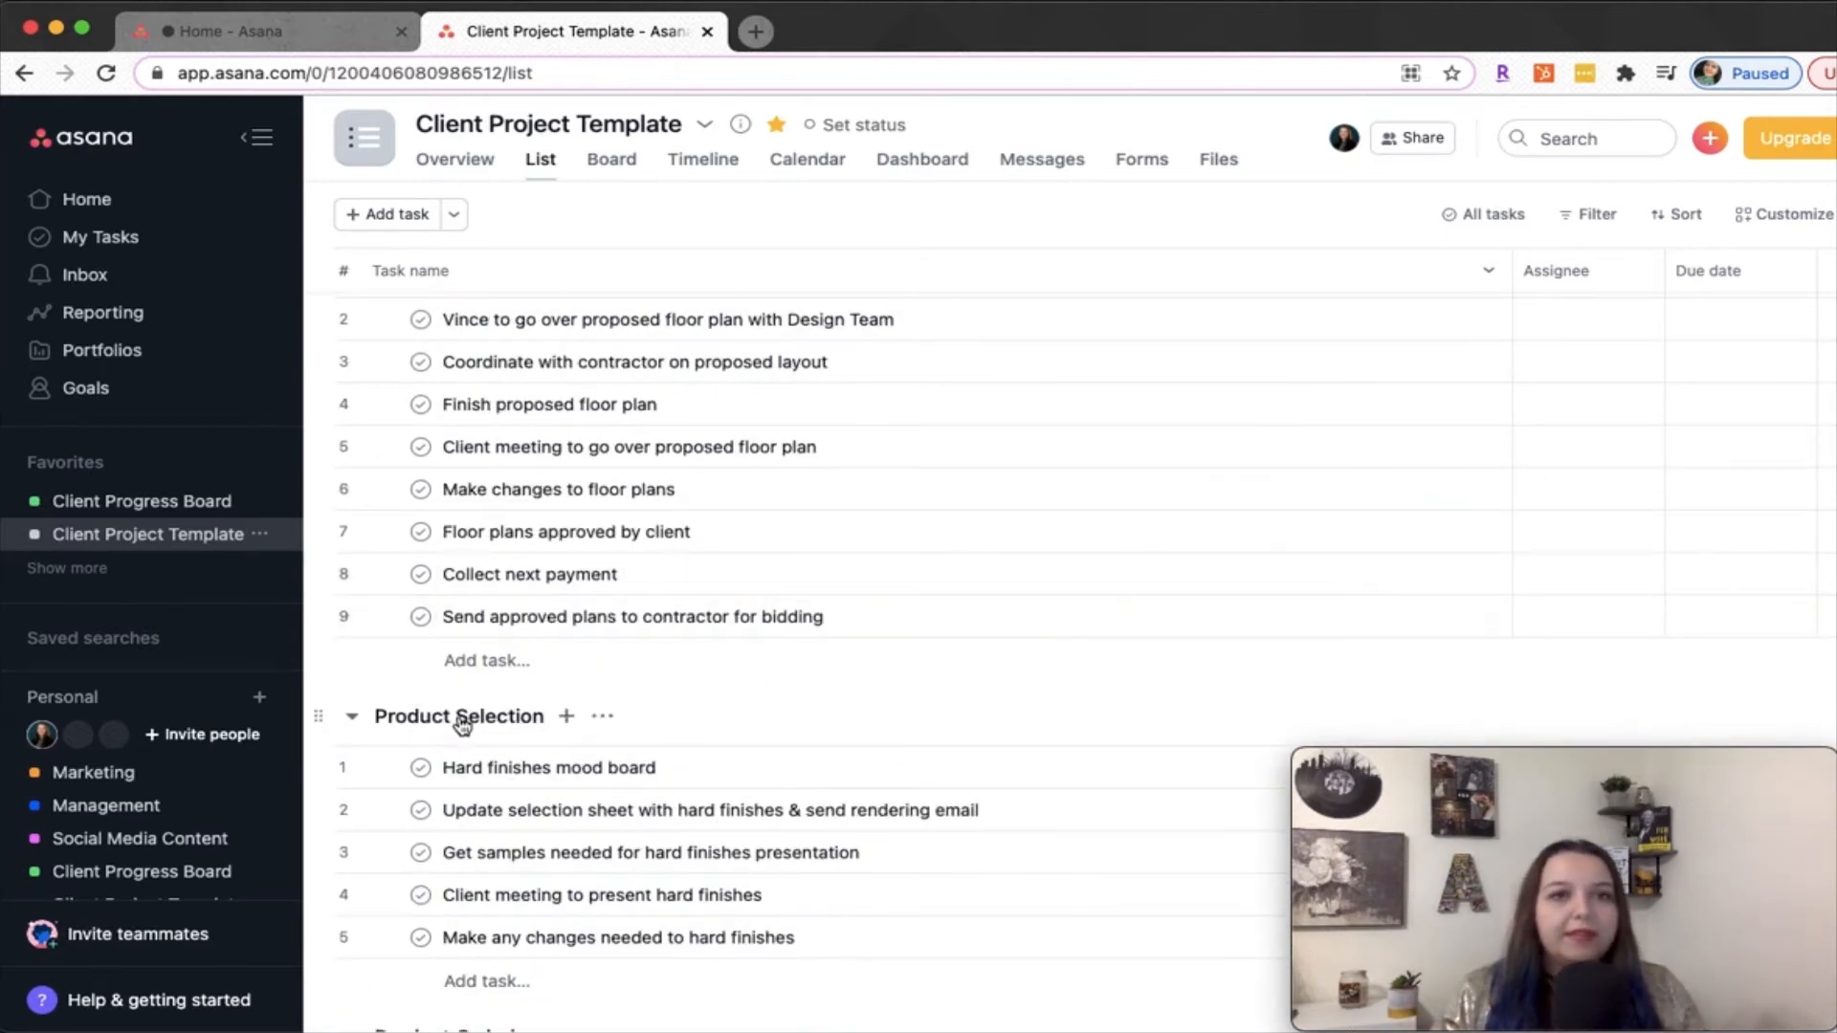
scroll(479, 717, "down", 1)
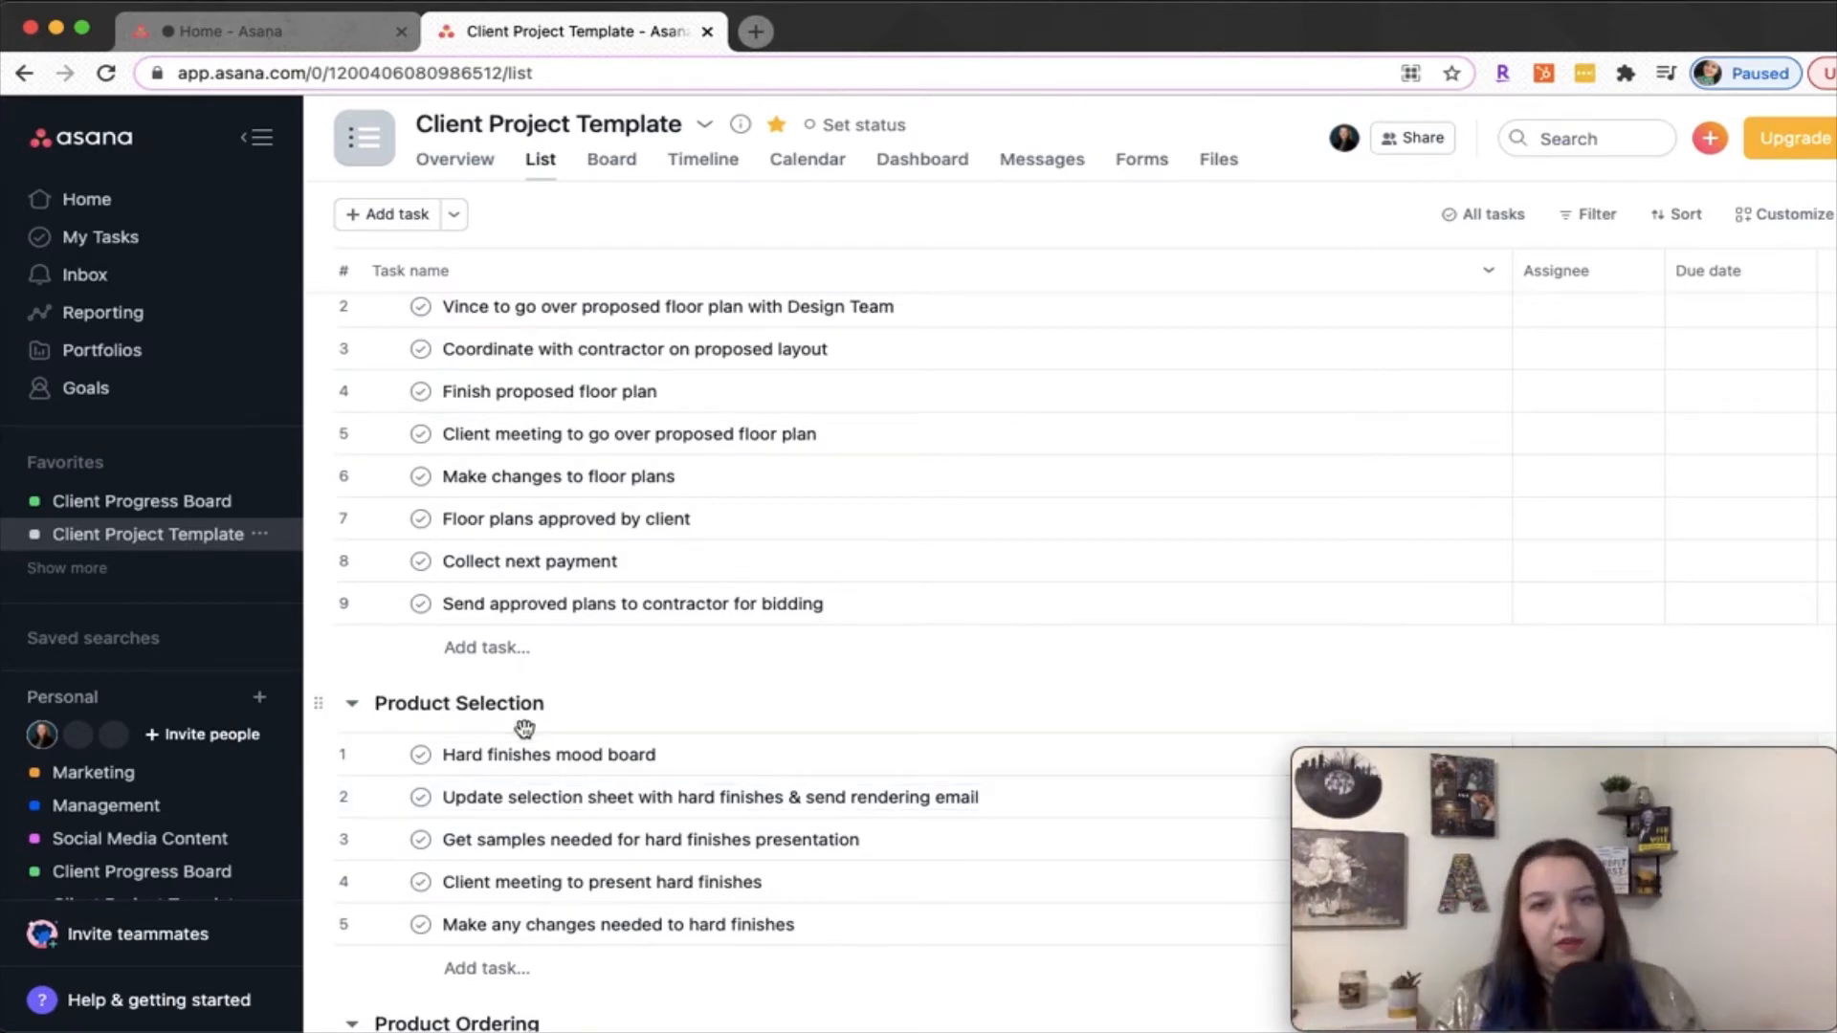
scroll(524, 729, "up", 3)
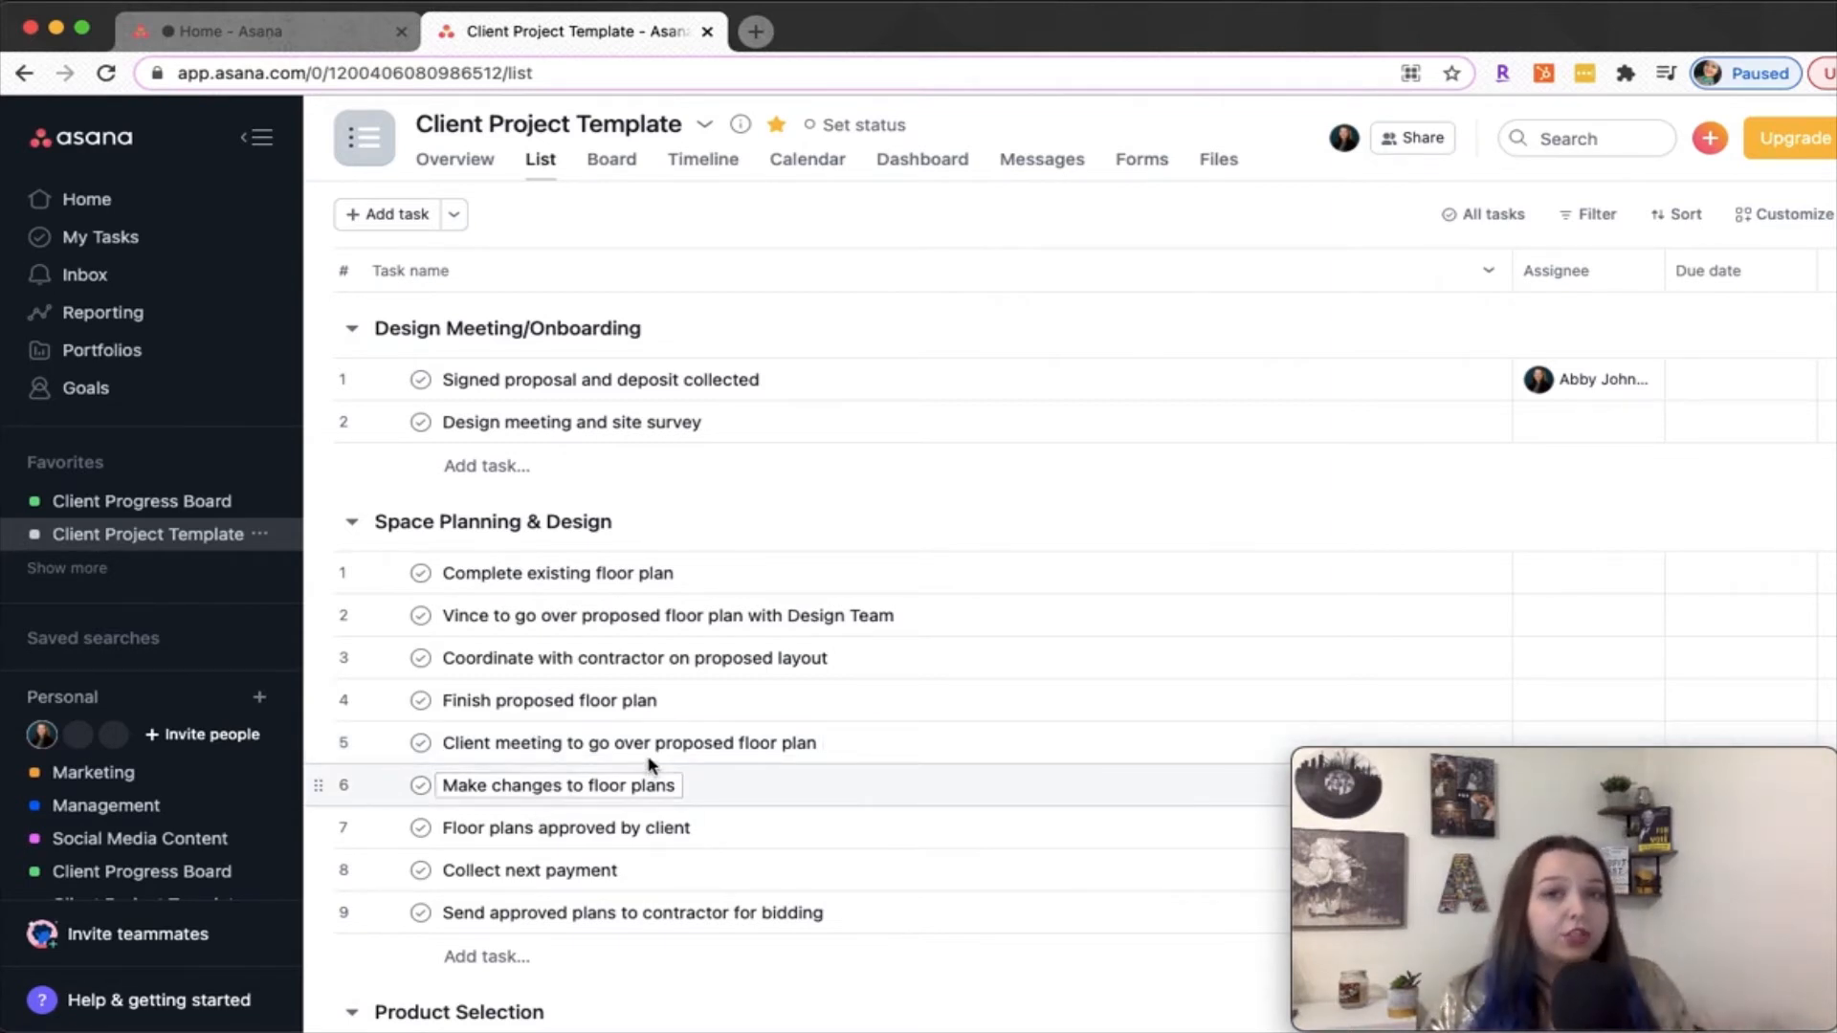
left_click(703, 126)
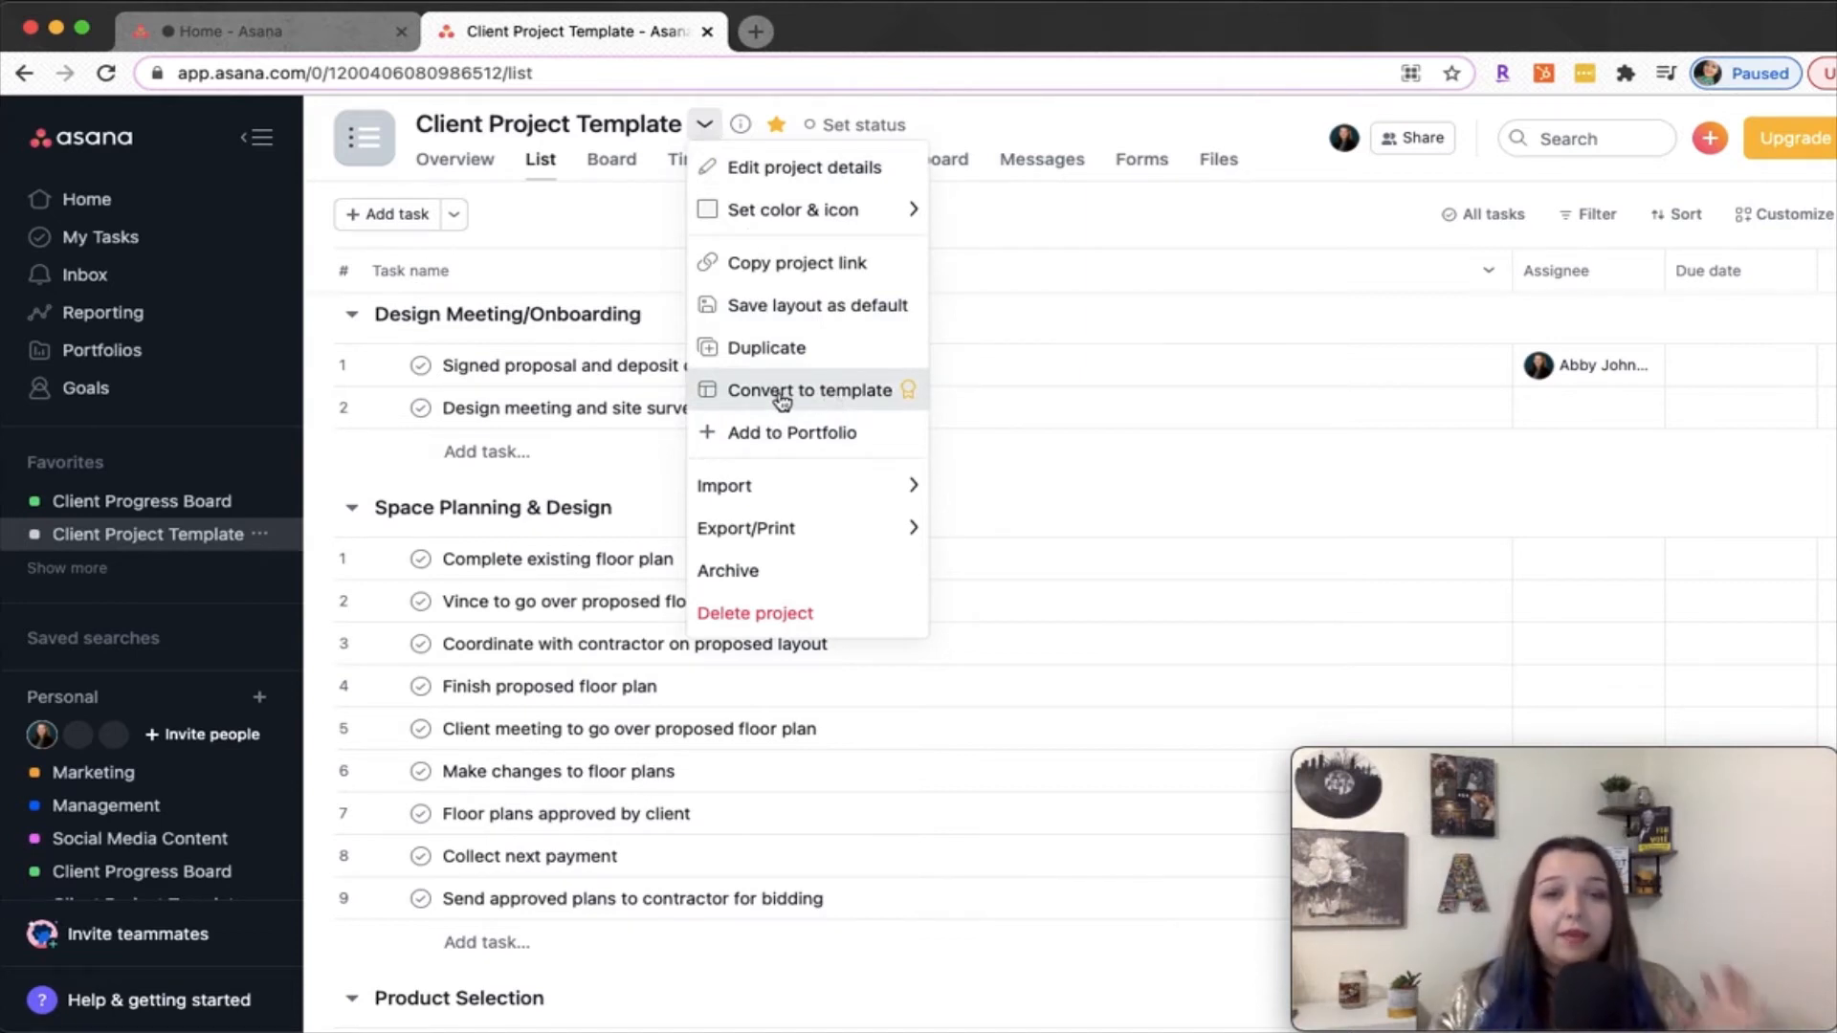
left_click(1080, 490)
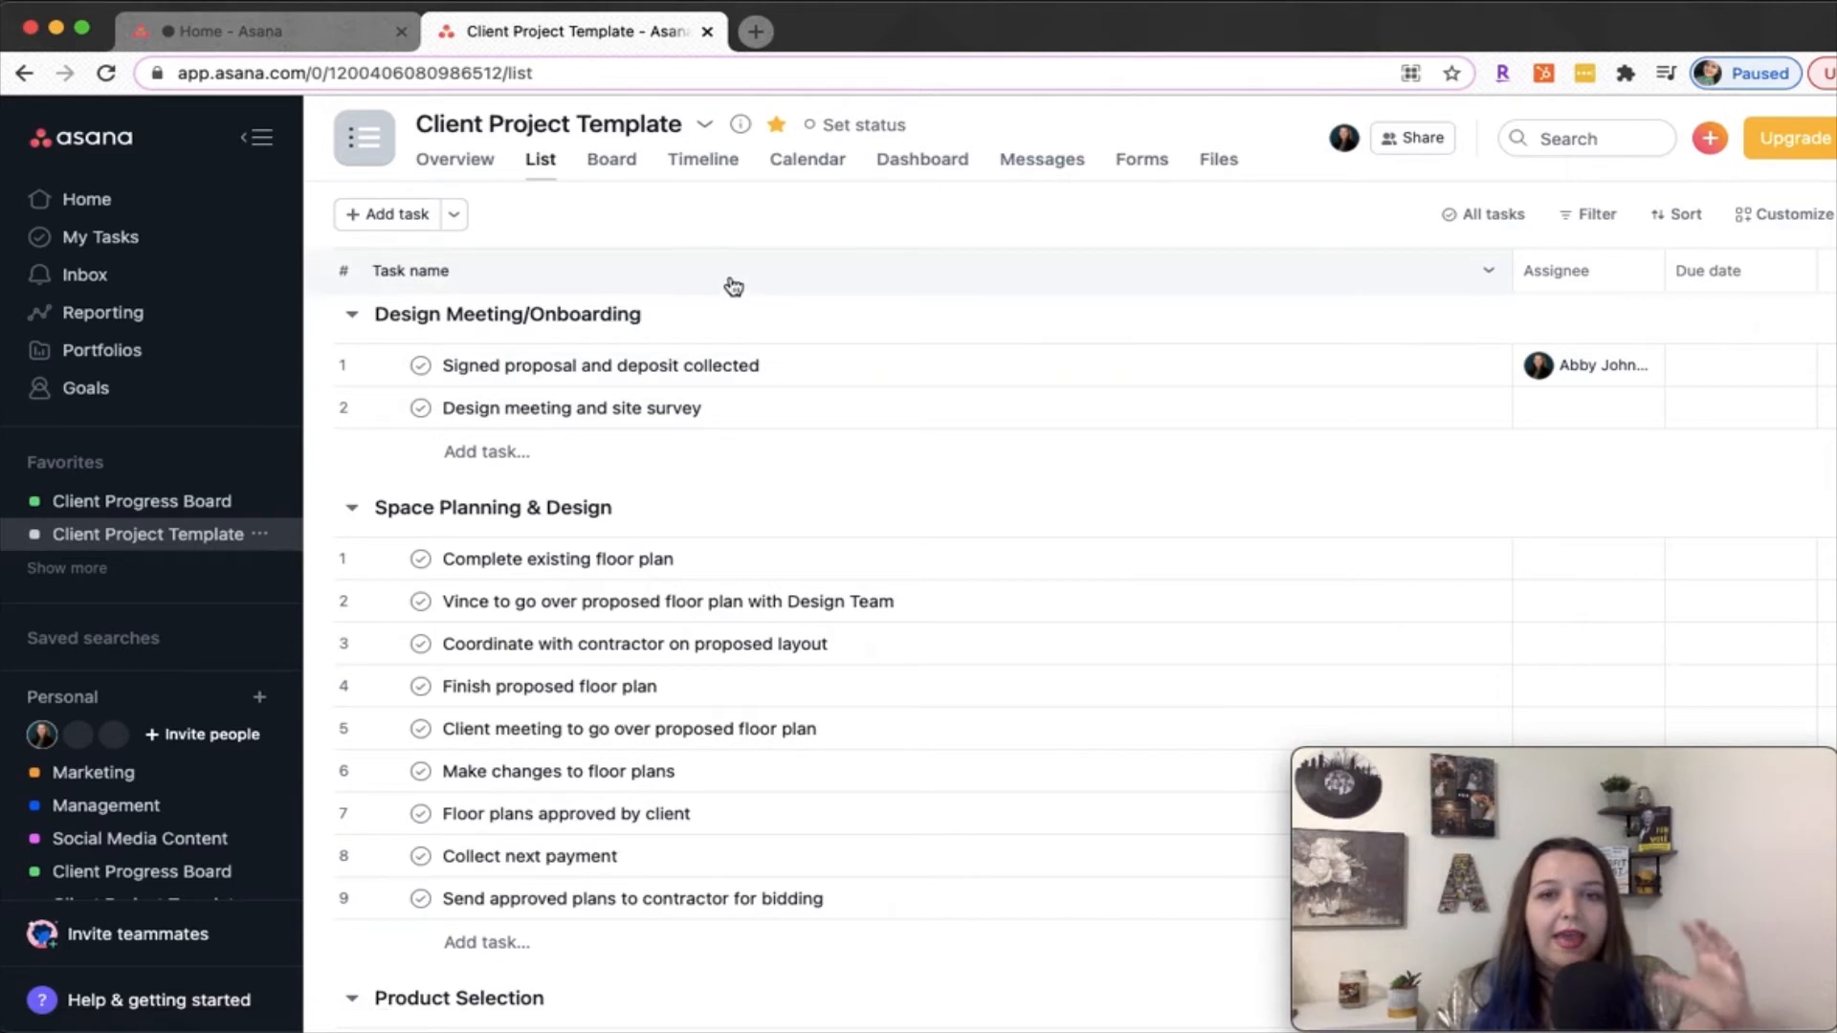
scroll(746, 622, "down", 15)
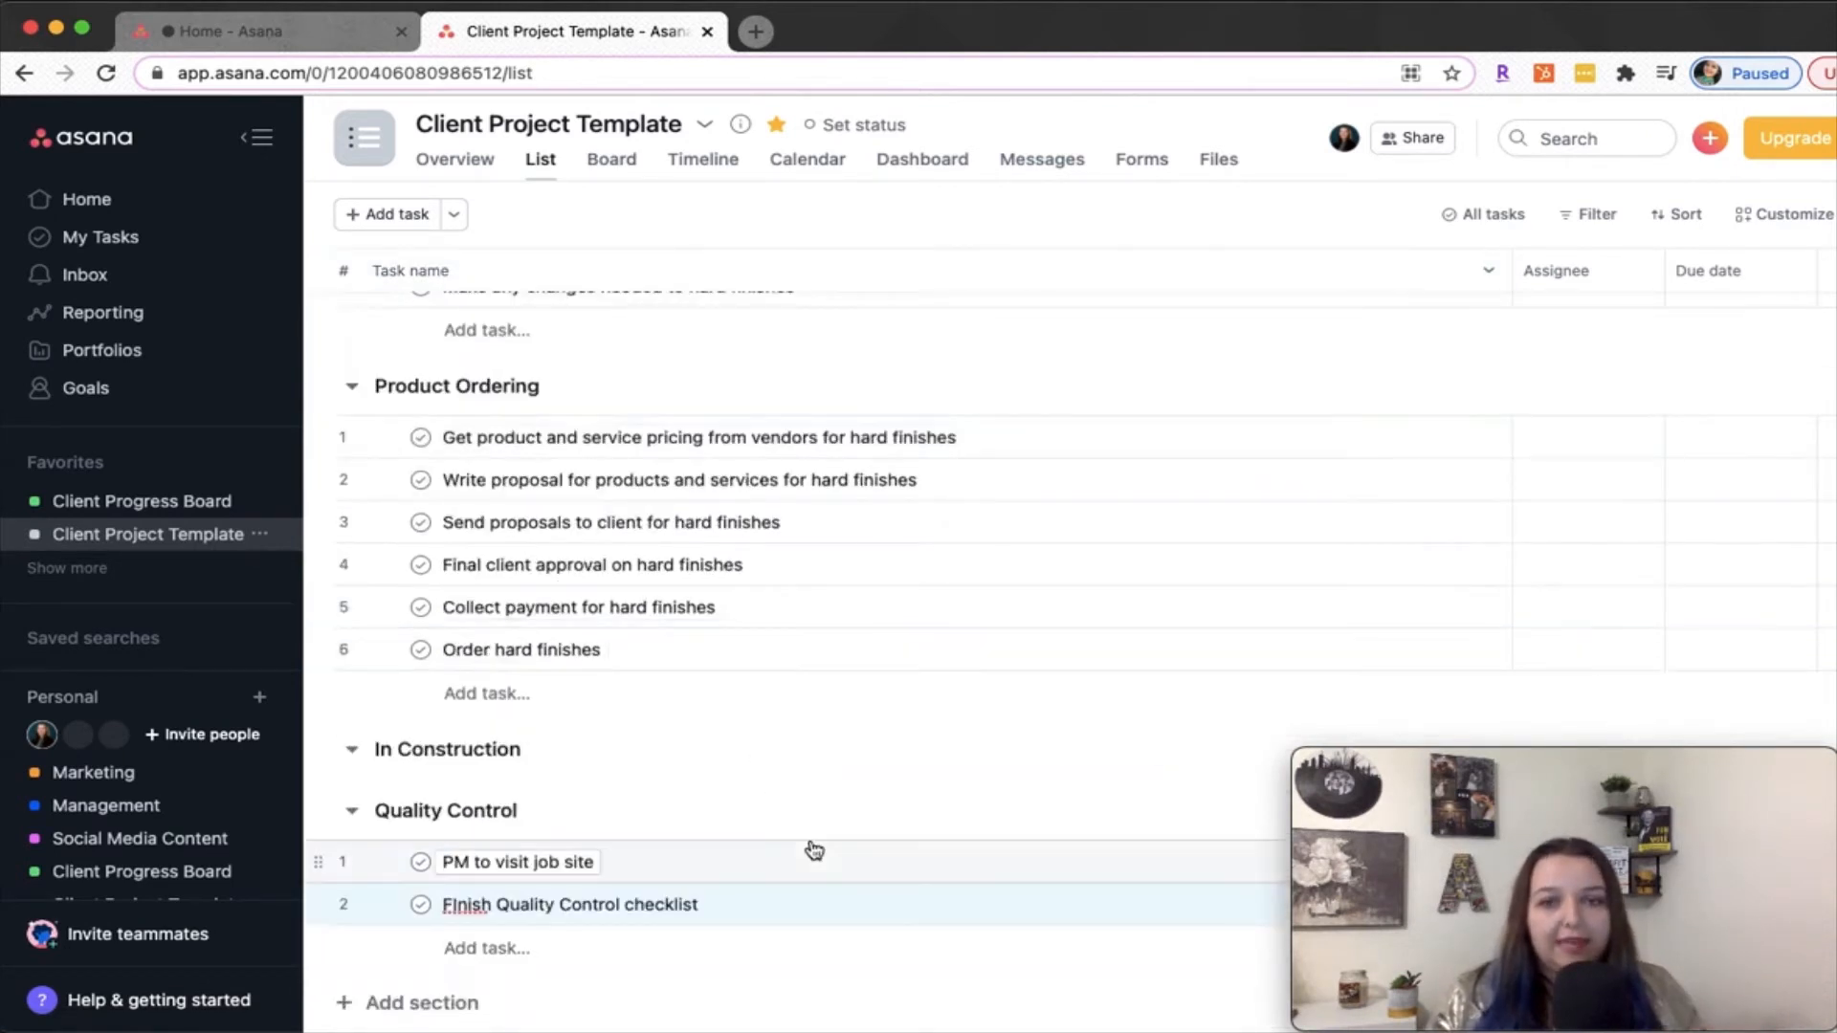
scroll(848, 856, "up", 15)
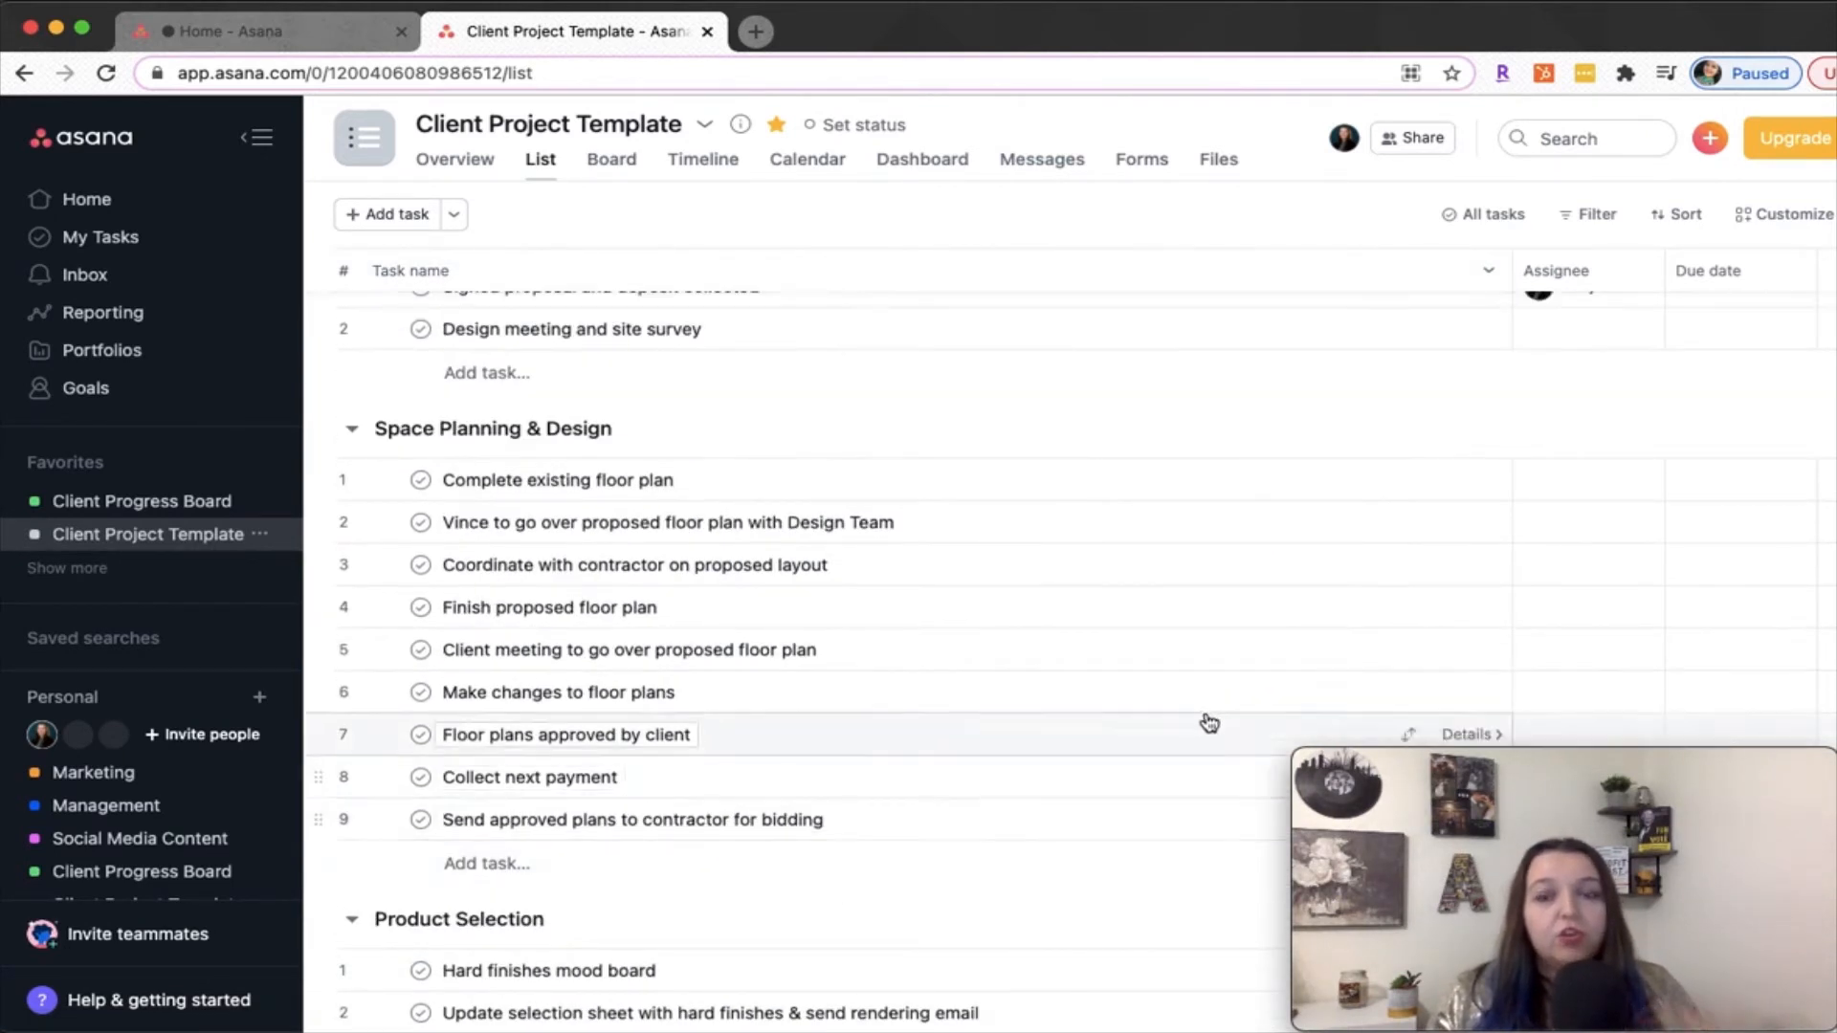
scroll(1538, 537, "down", 10)
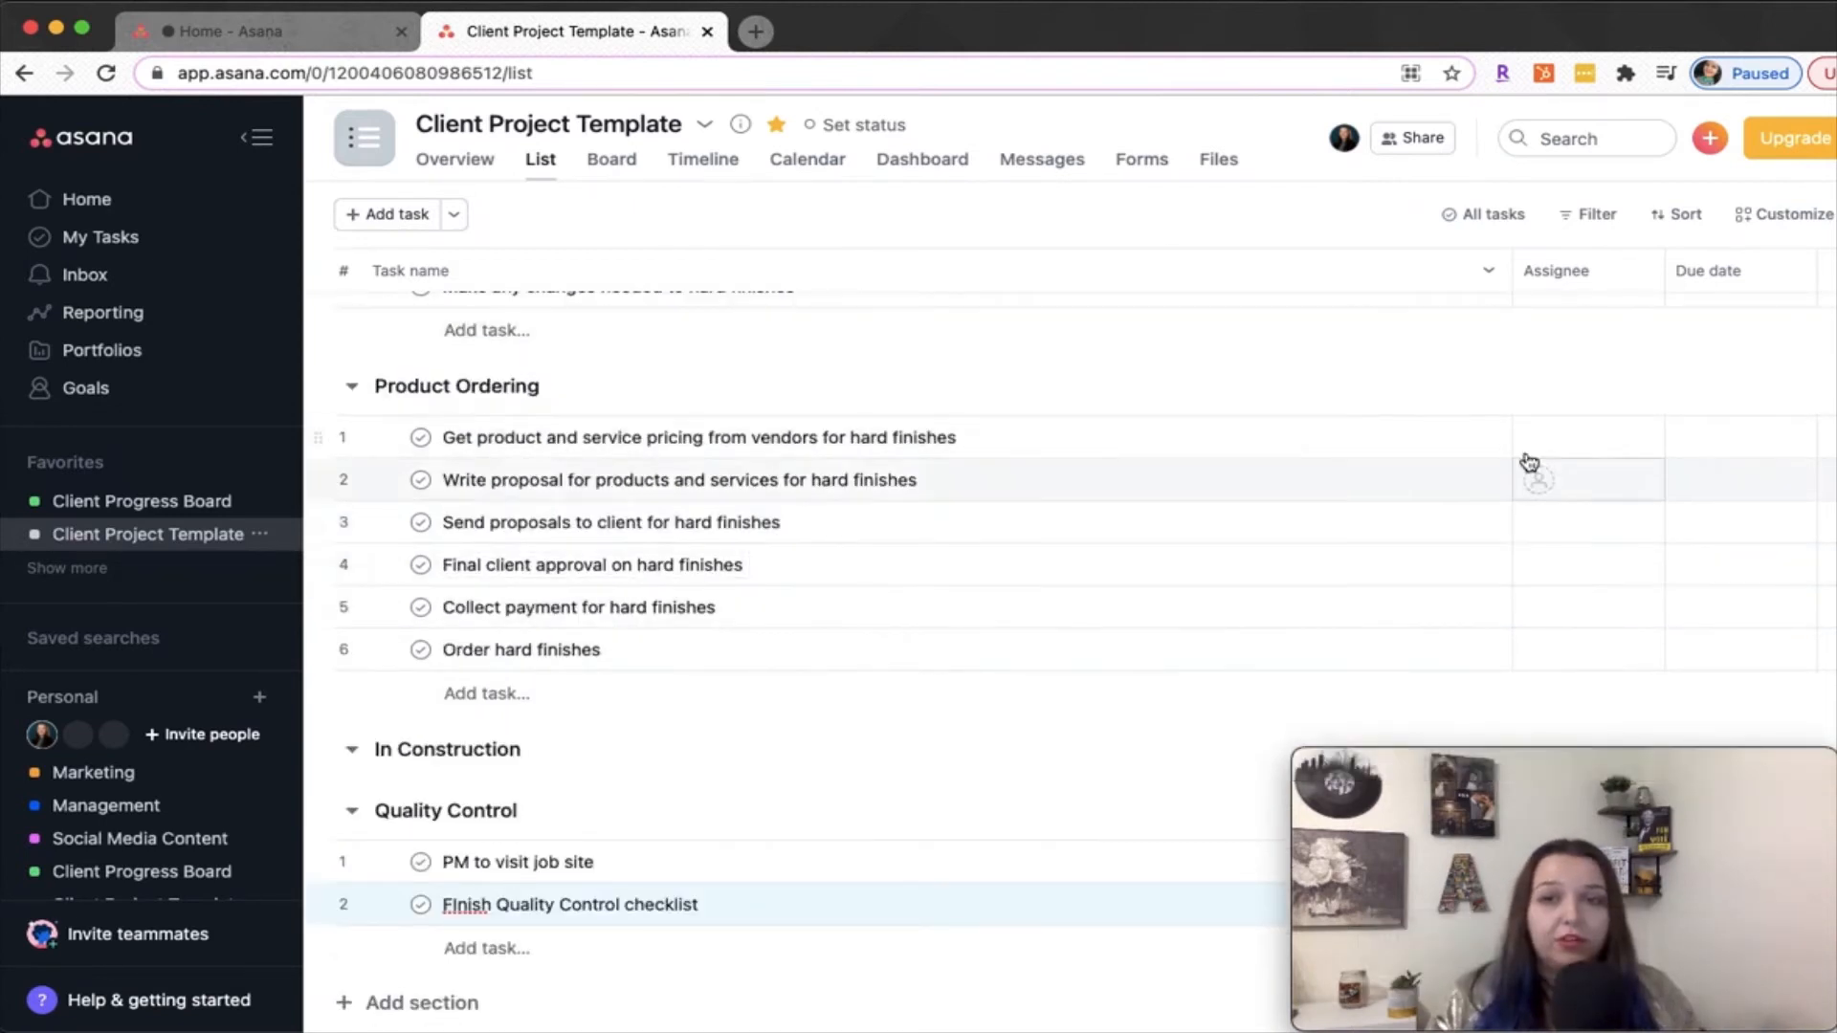
scroll(1517, 503, "up", 1)
scroll(1512, 505, "up", 15)
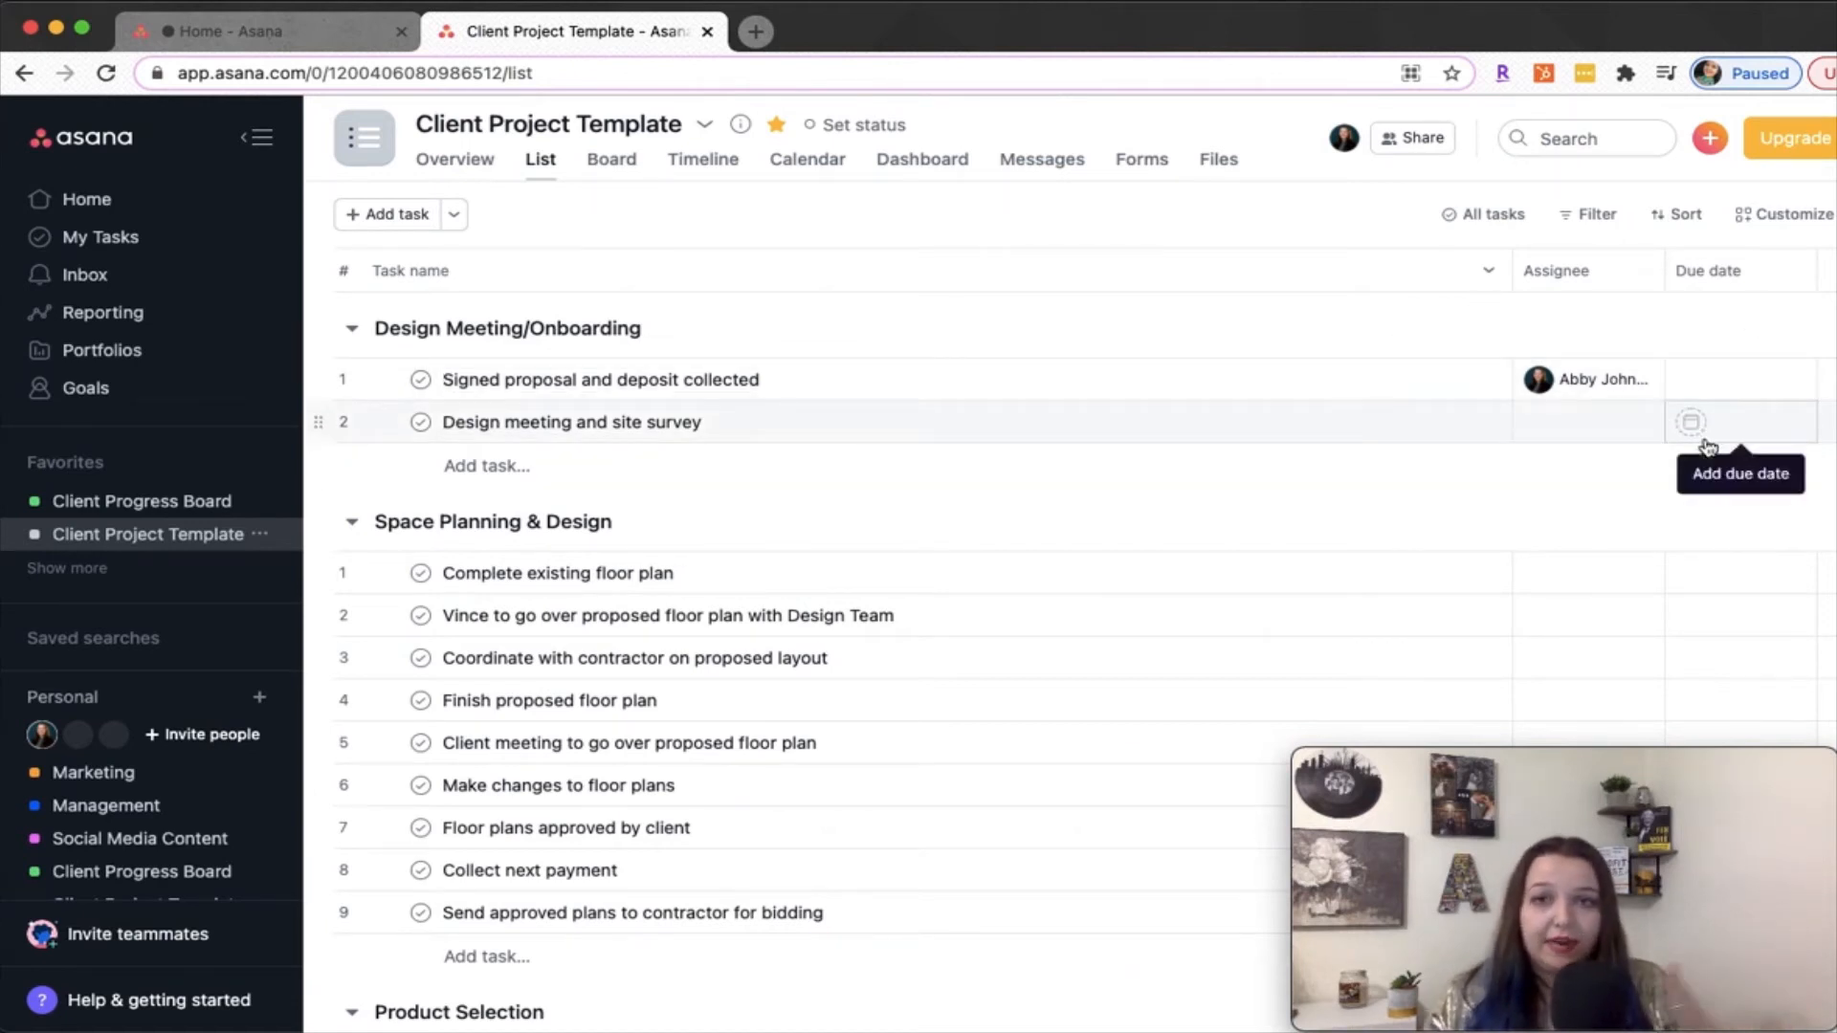
scroll(890, 540, "down", 1)
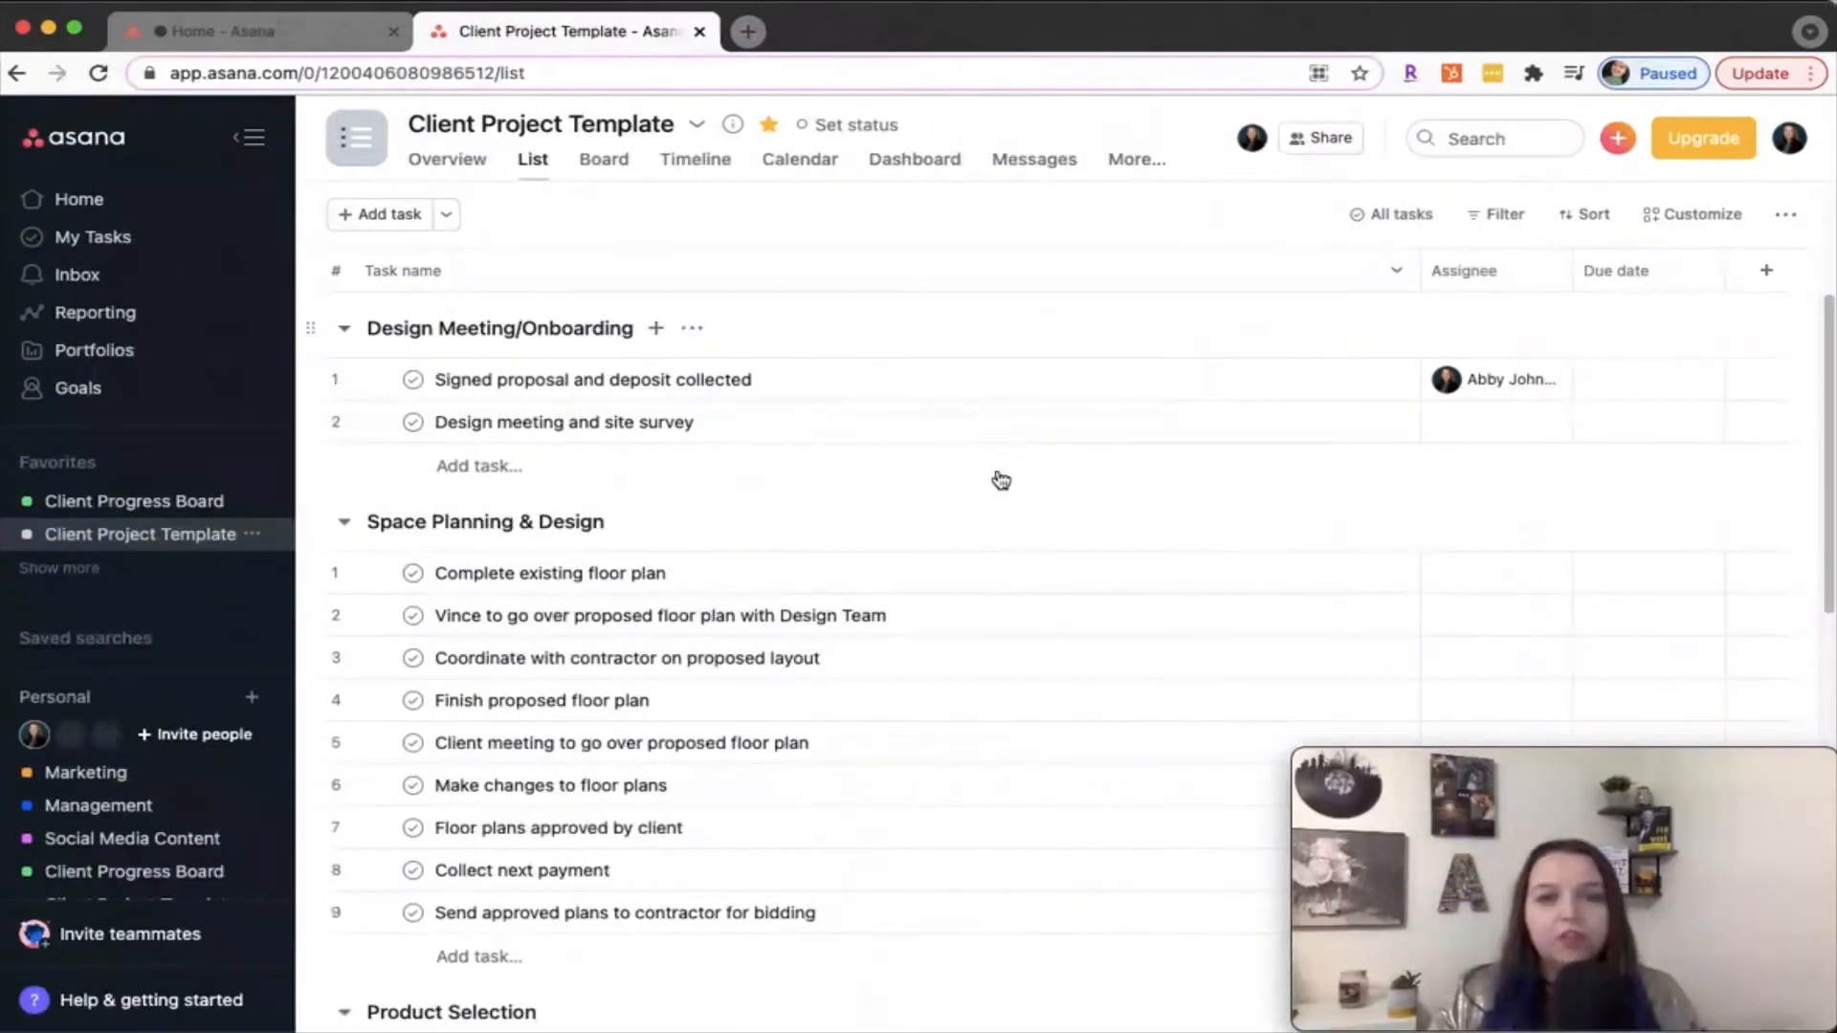
Copy all tasks in the Design Meeting/Onboarding and Space Planning & Design sections of the template
left_click_drag(1034, 383, 1017, 943)
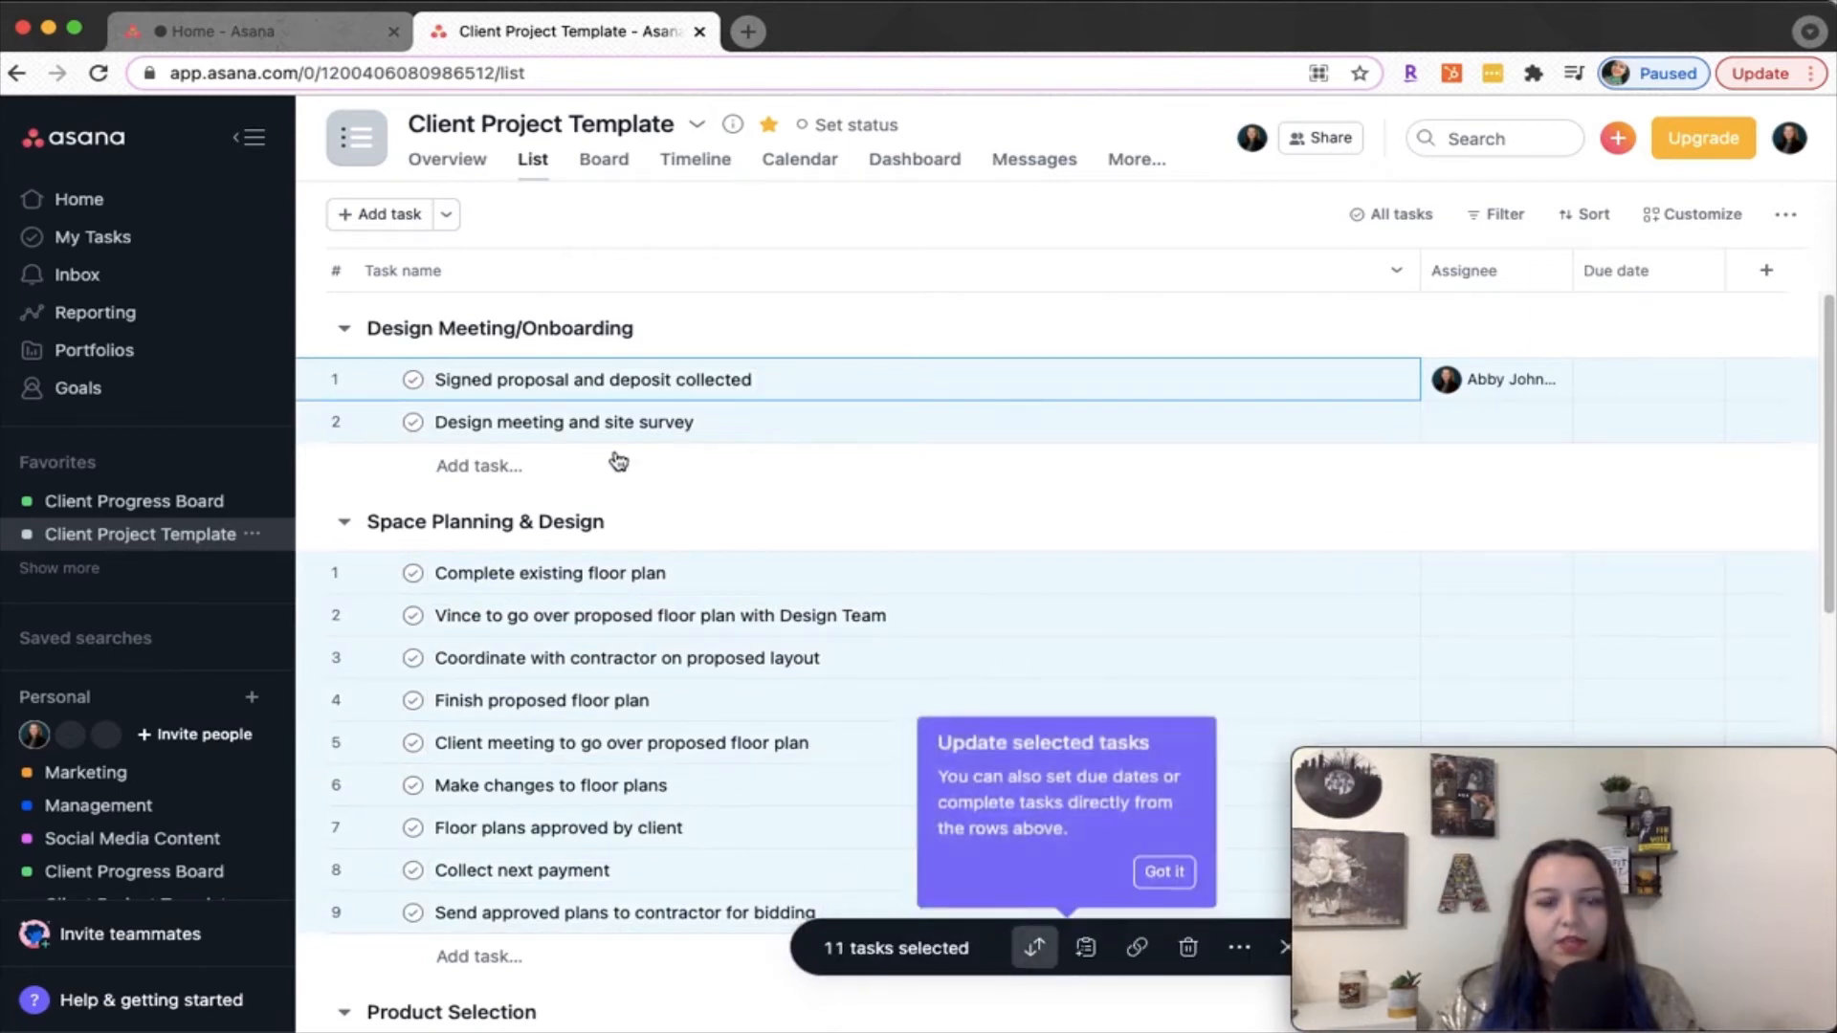
key("Escape")
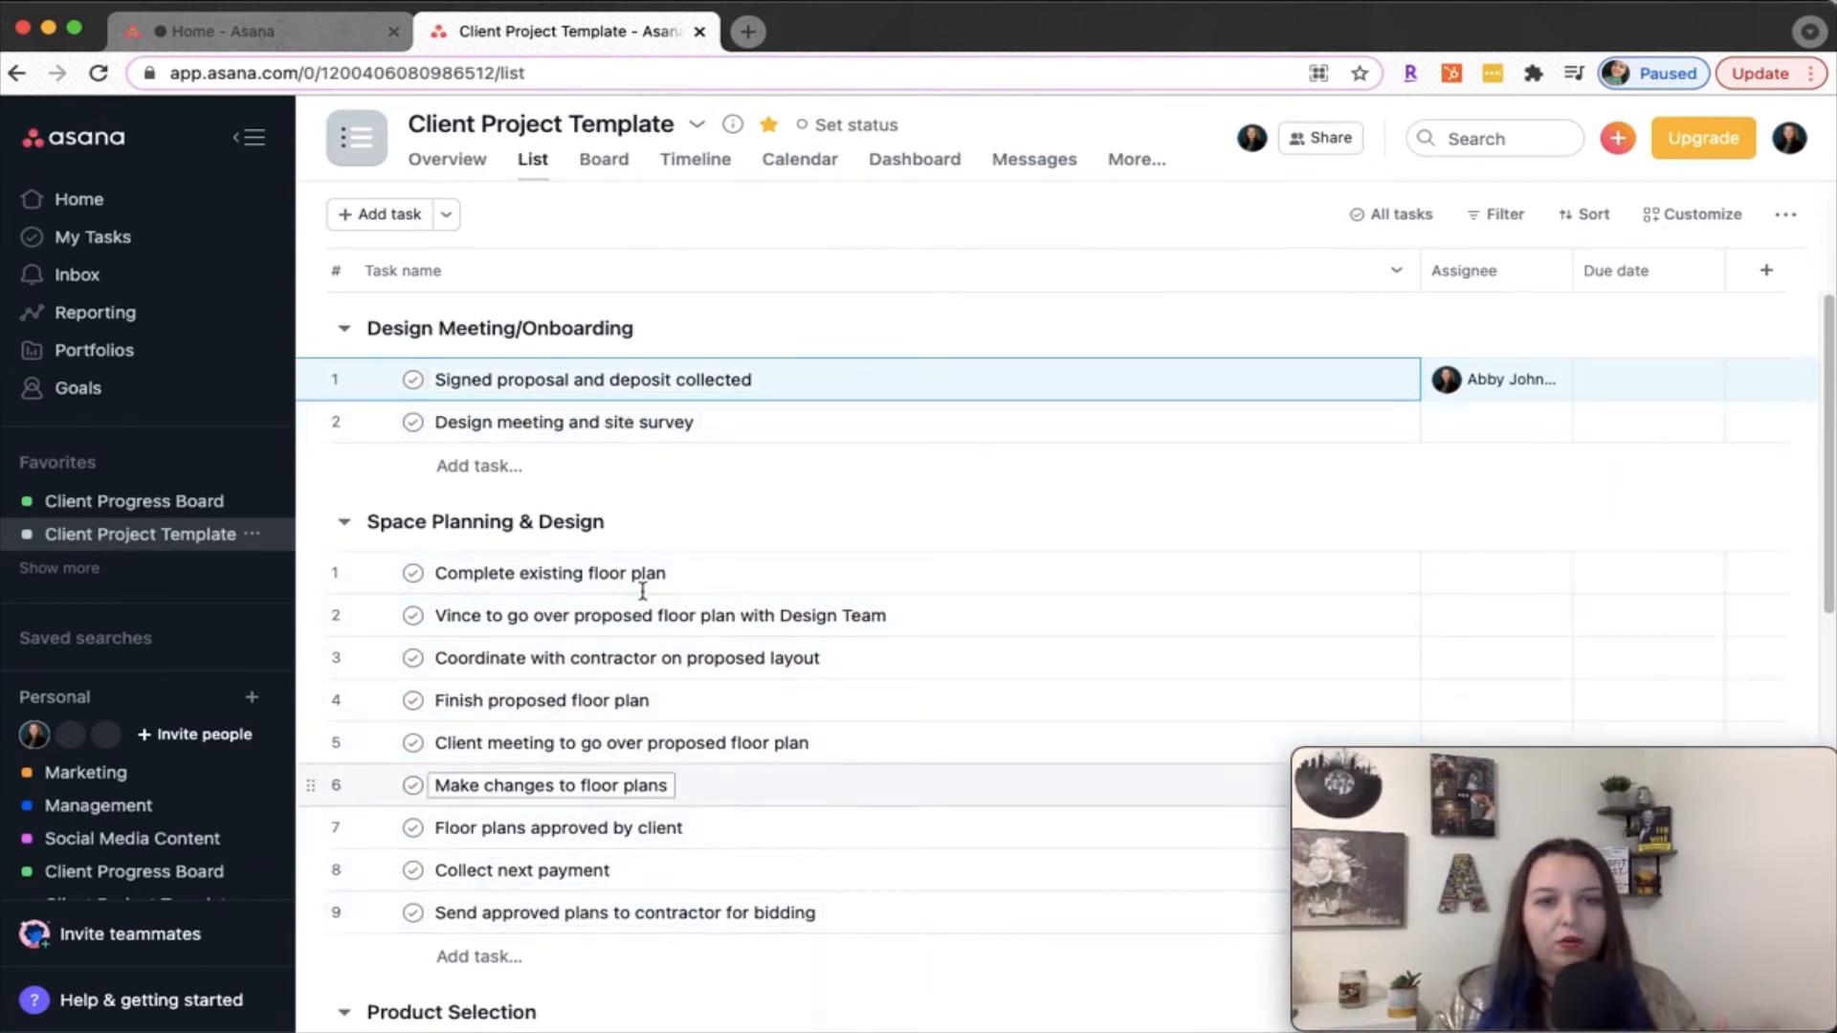
left_click(751, 914, "shift")
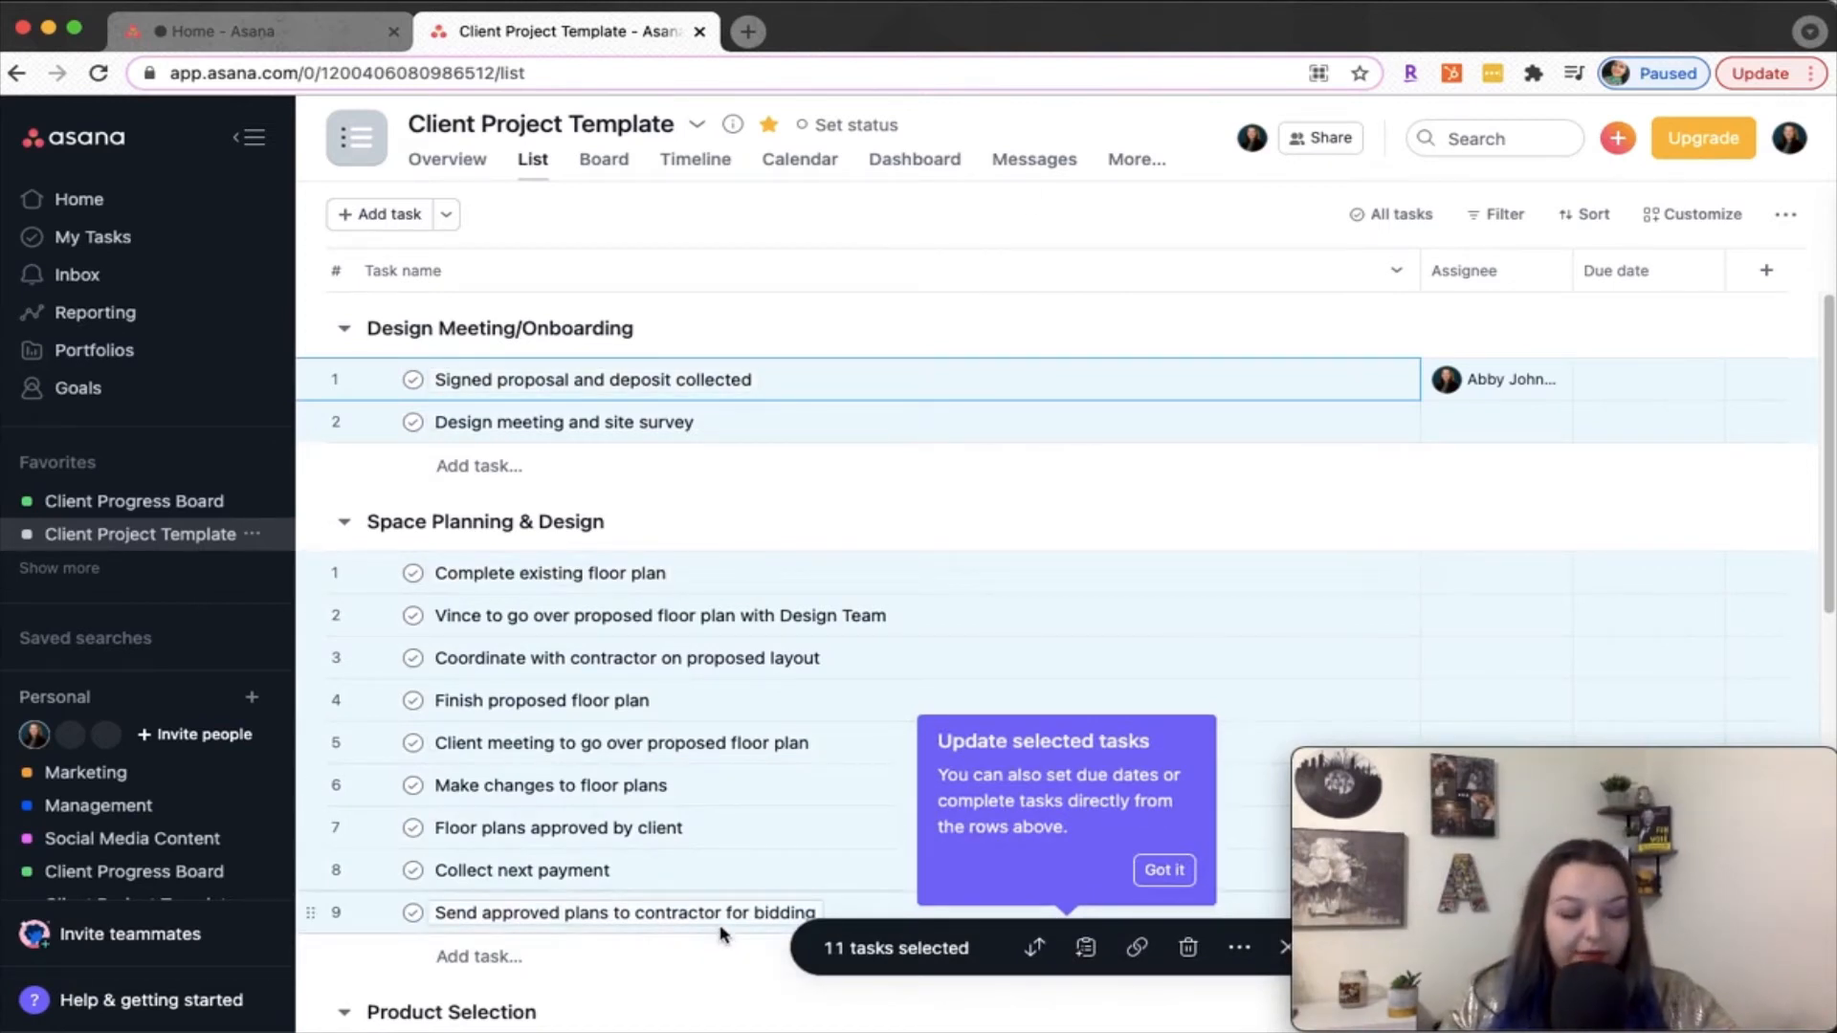
key("super+c")
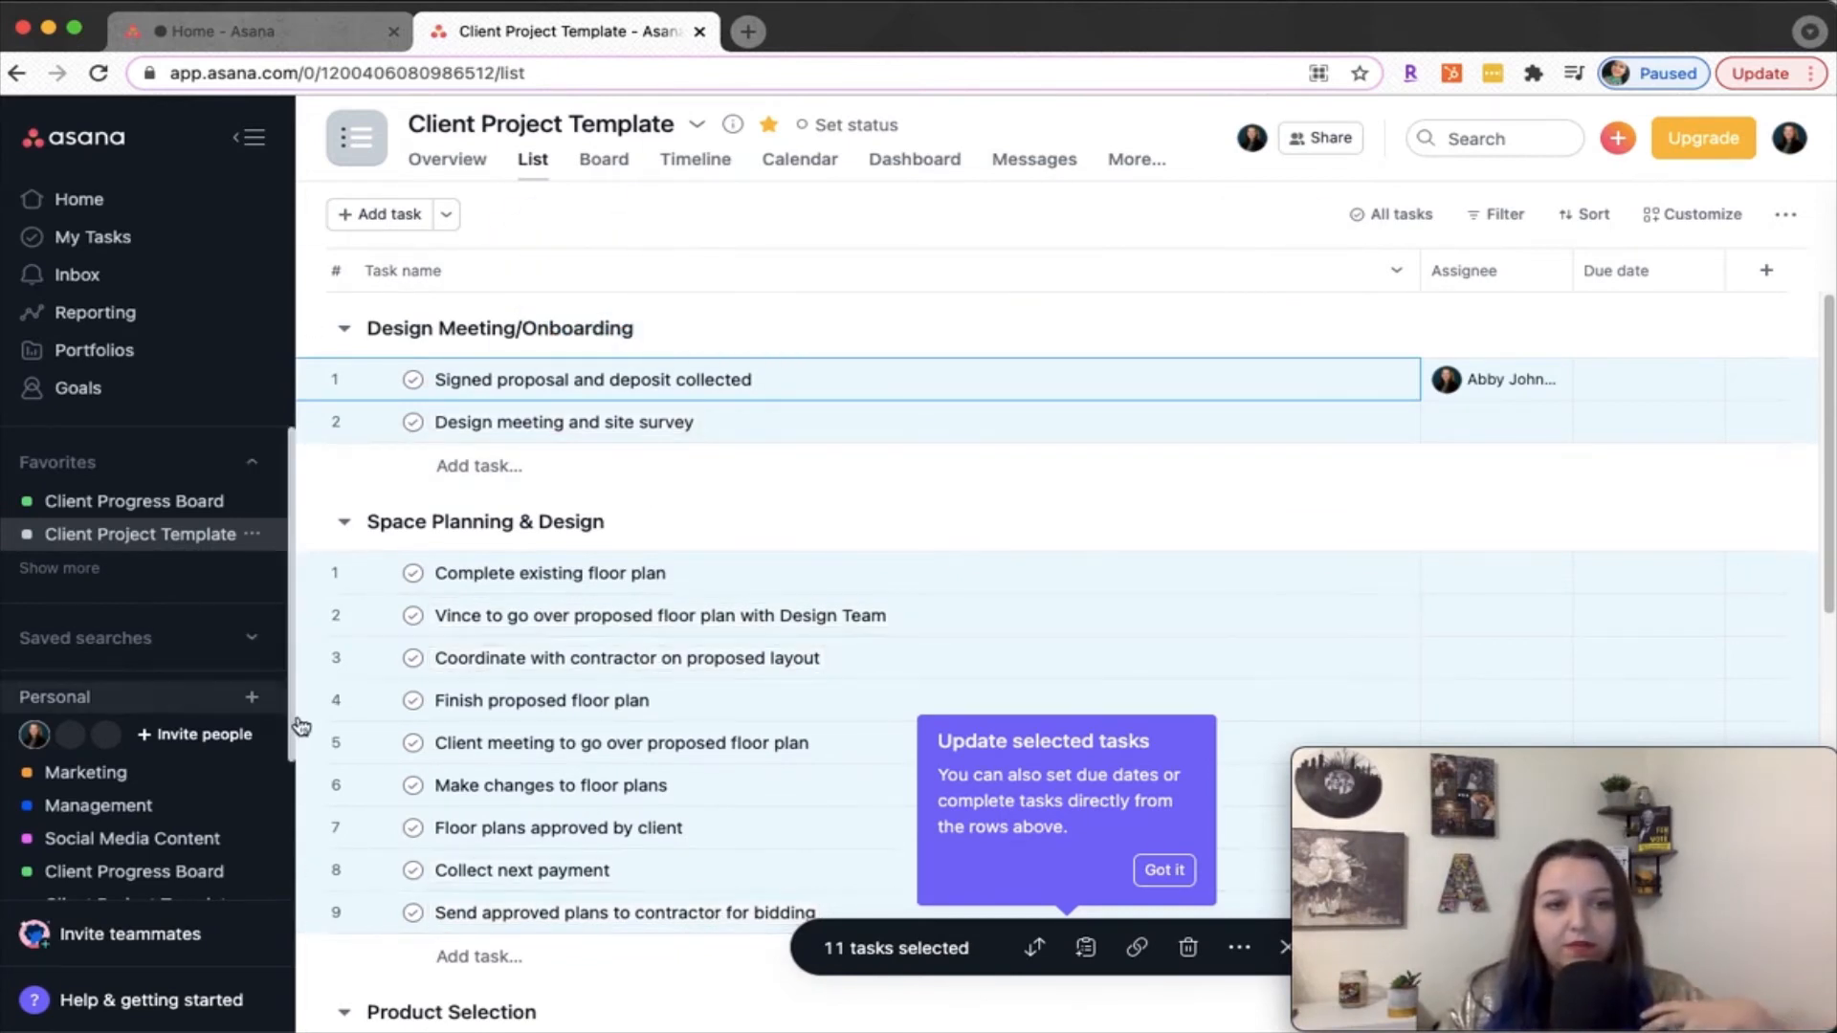
Create a blank project in list view, named with the client's name followed by "Kitchen"
left_click(254, 696)
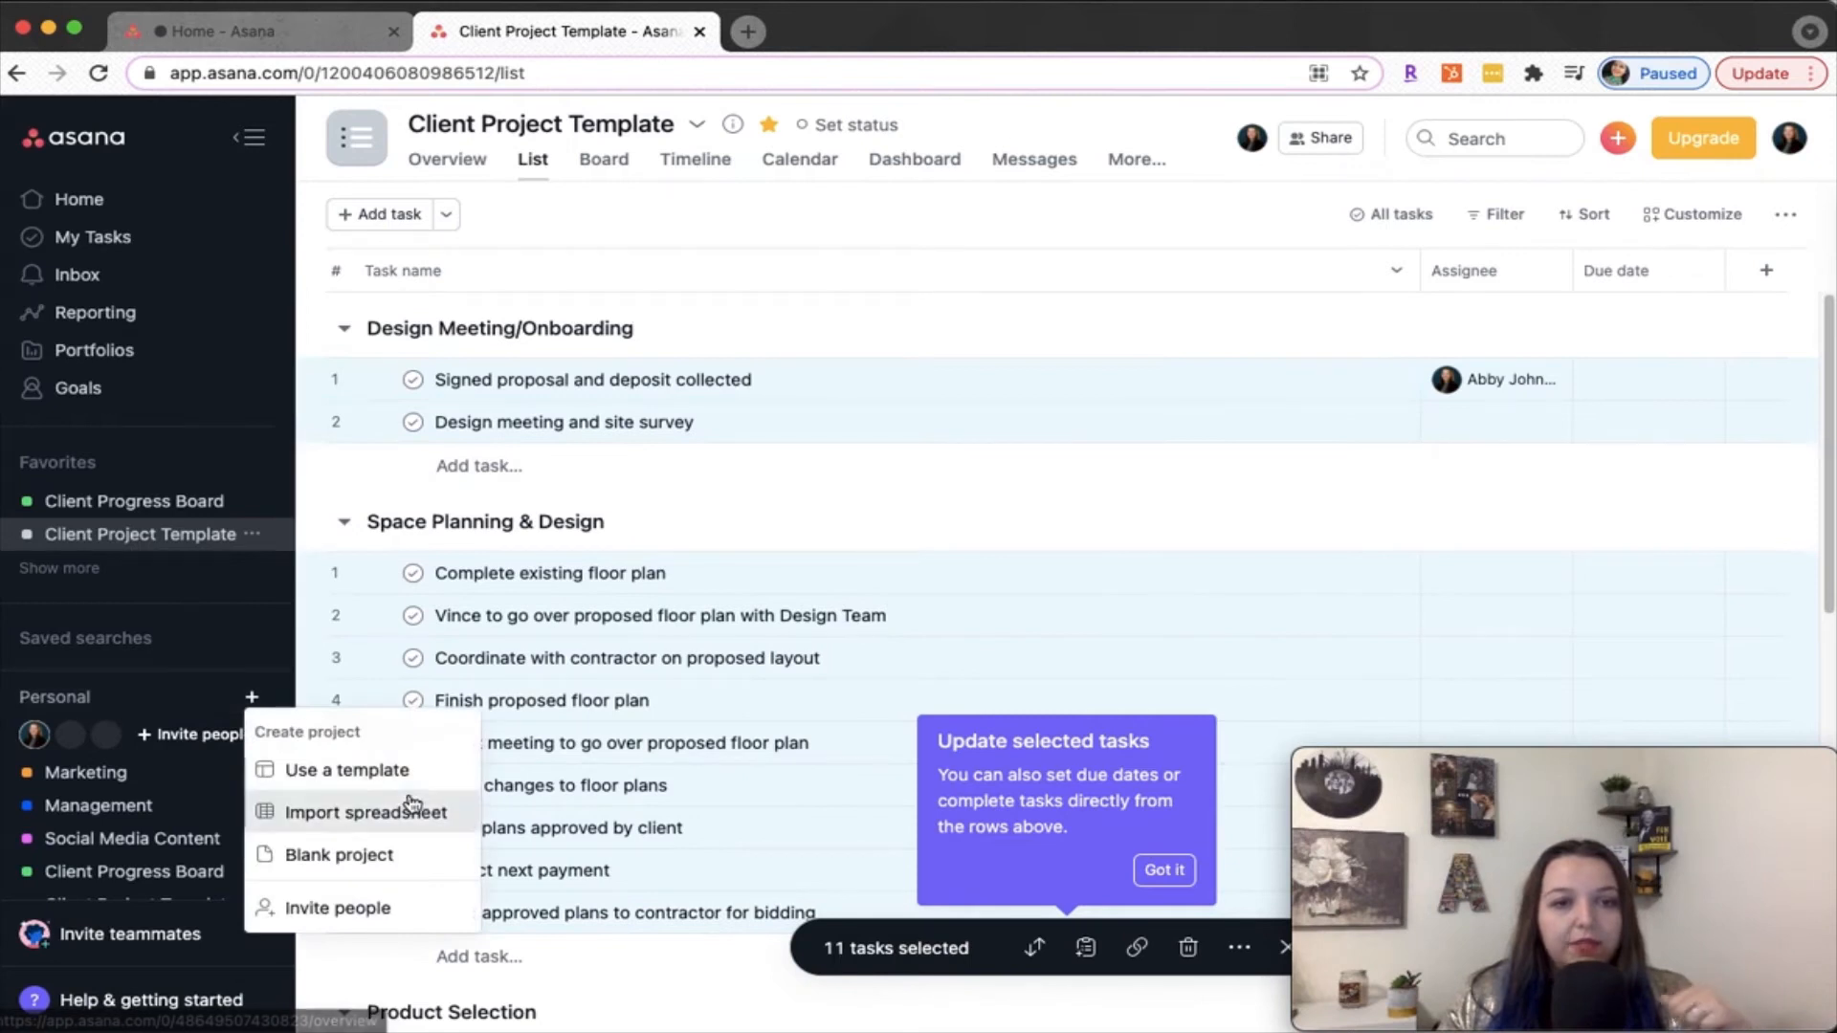
left_click(403, 858)
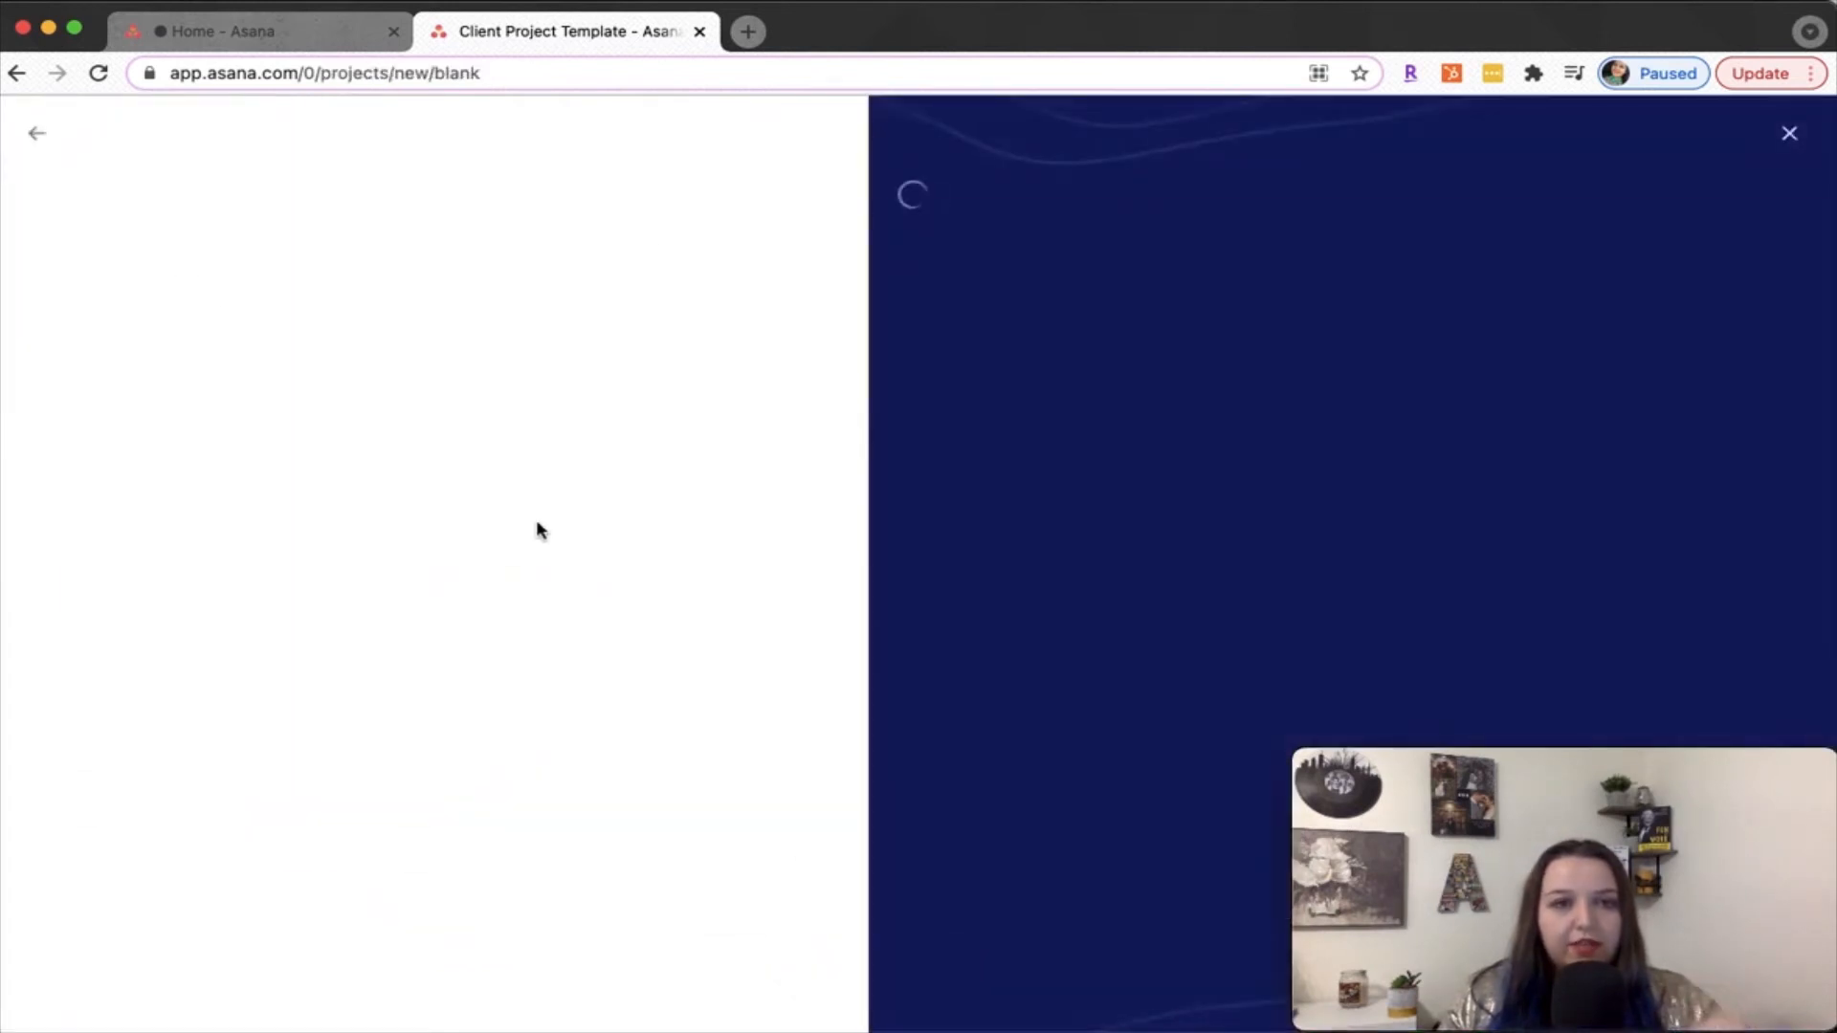
type("Mr.")
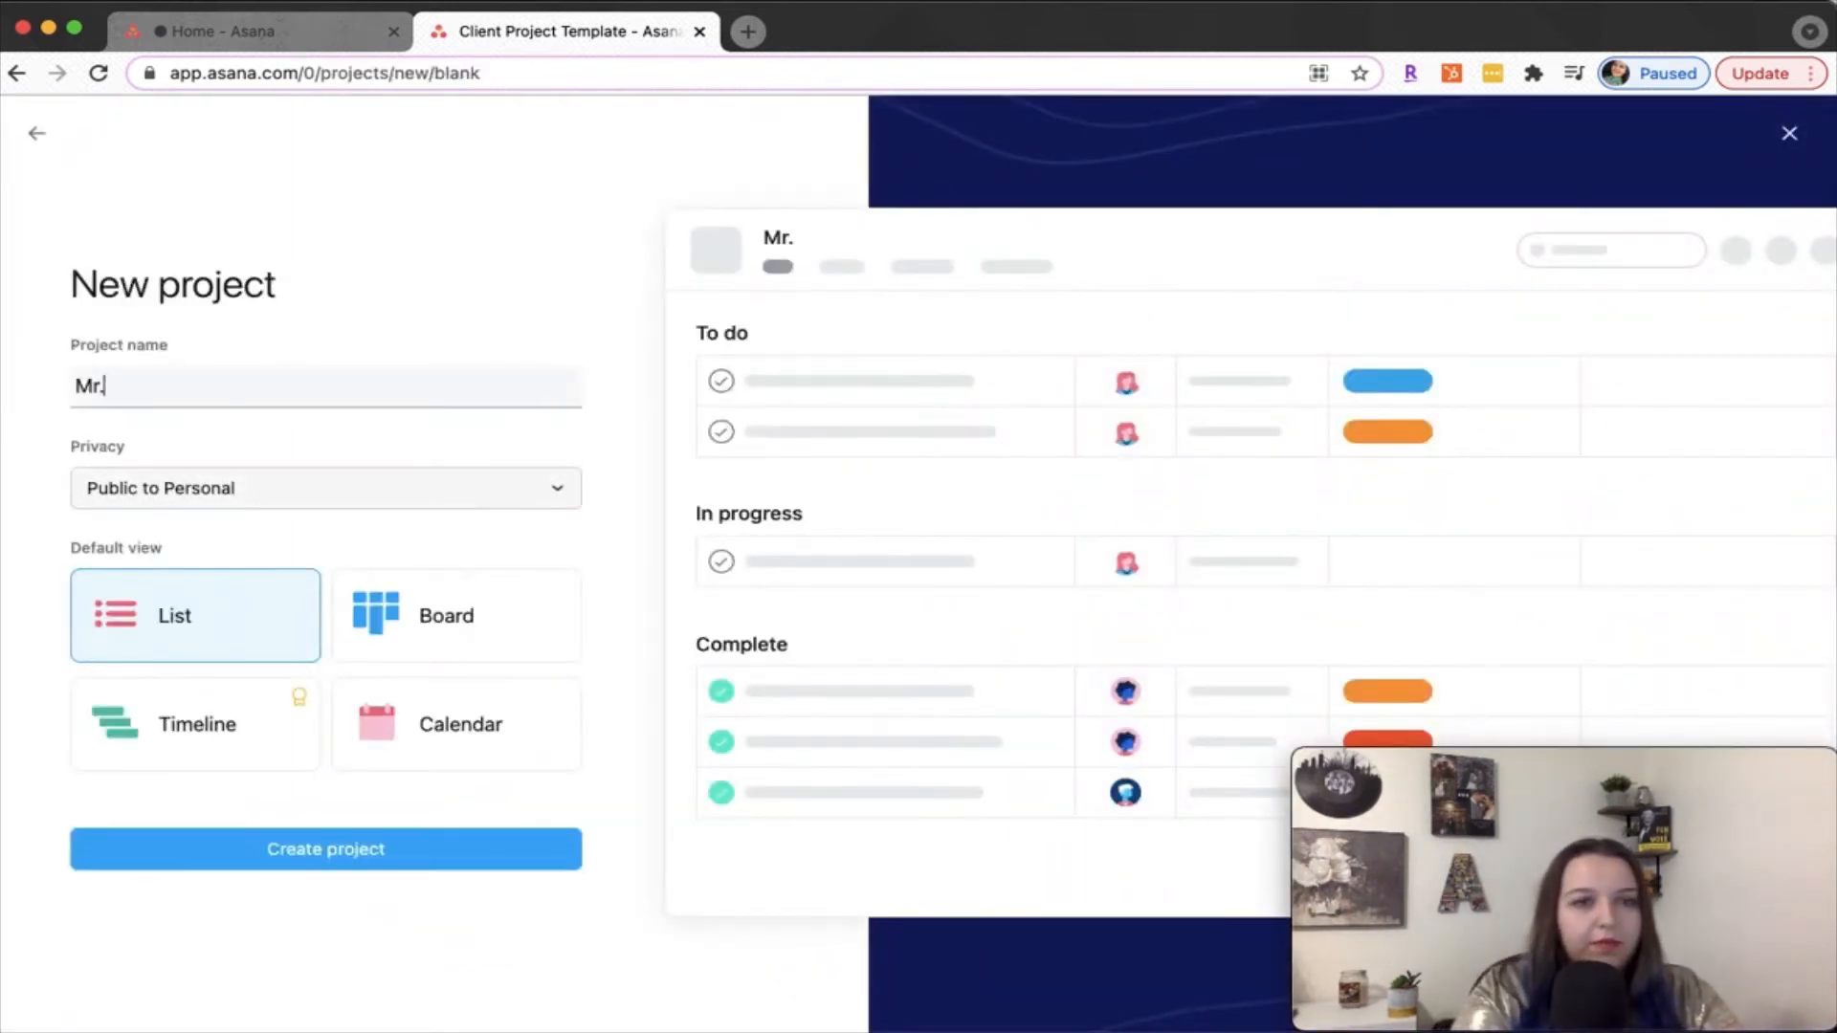
type(" Jones Kitchen")
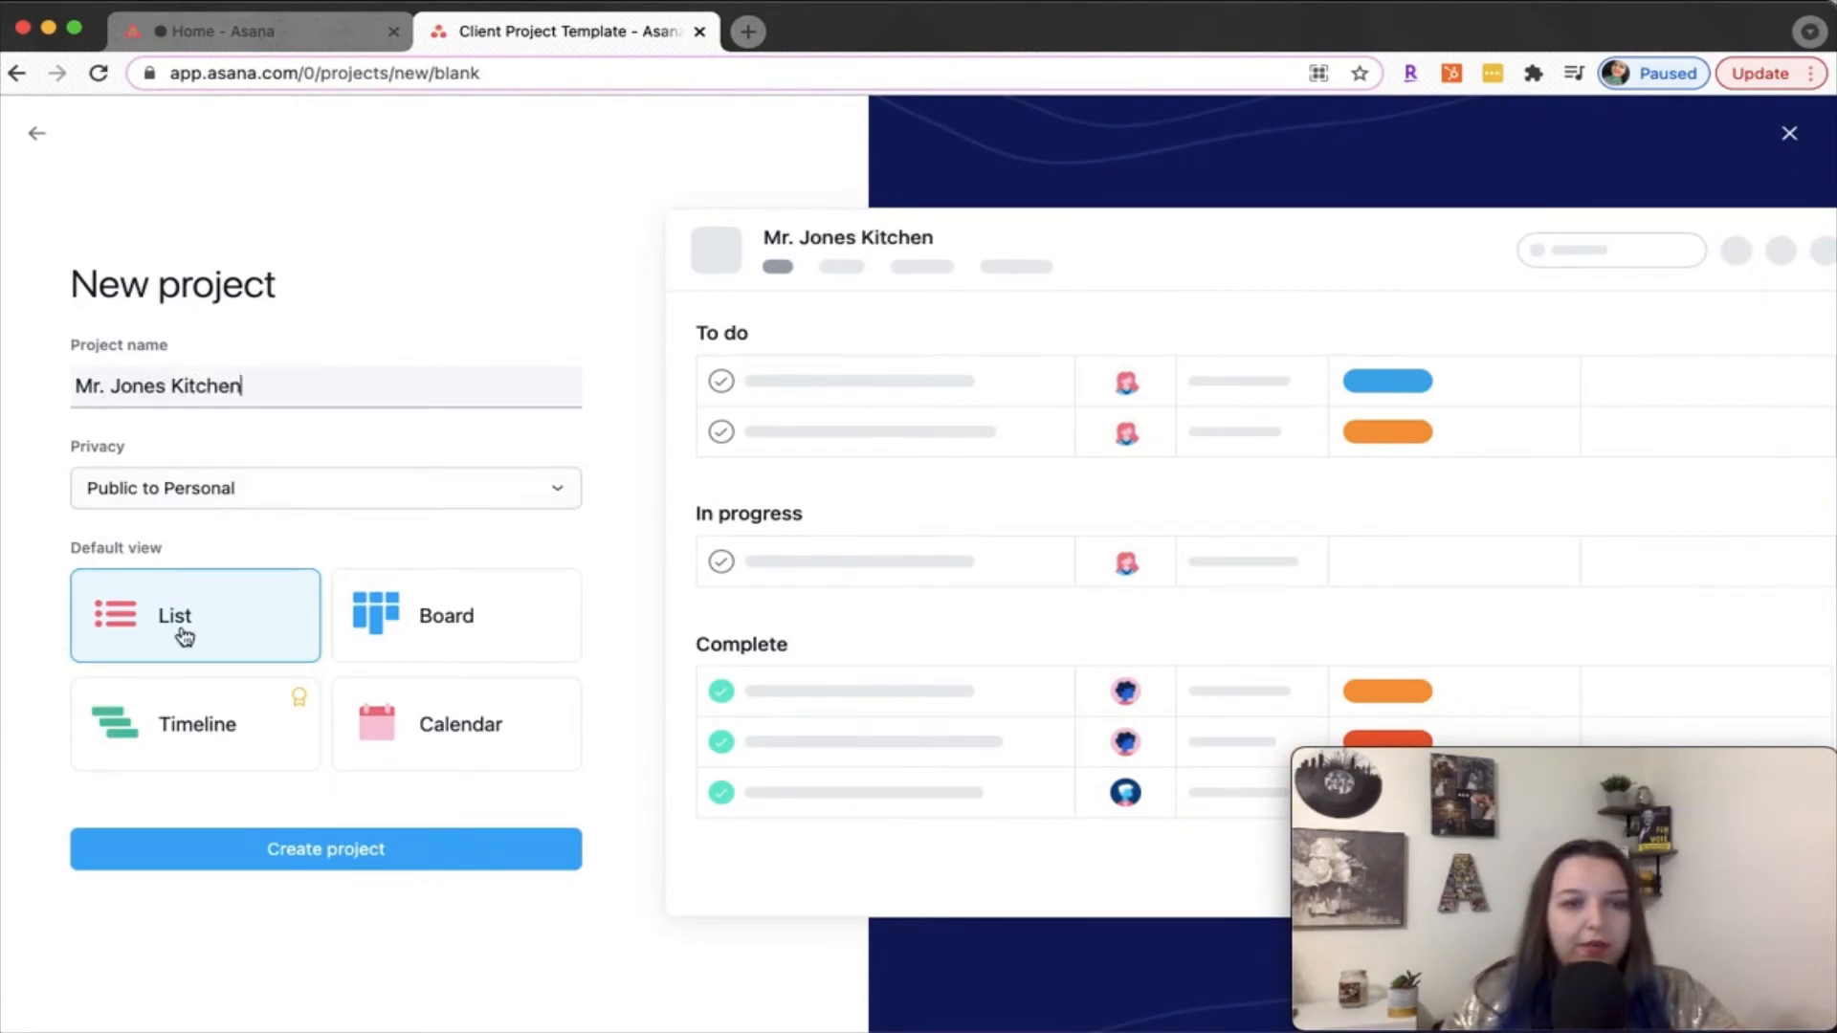
left_click(436, 863)
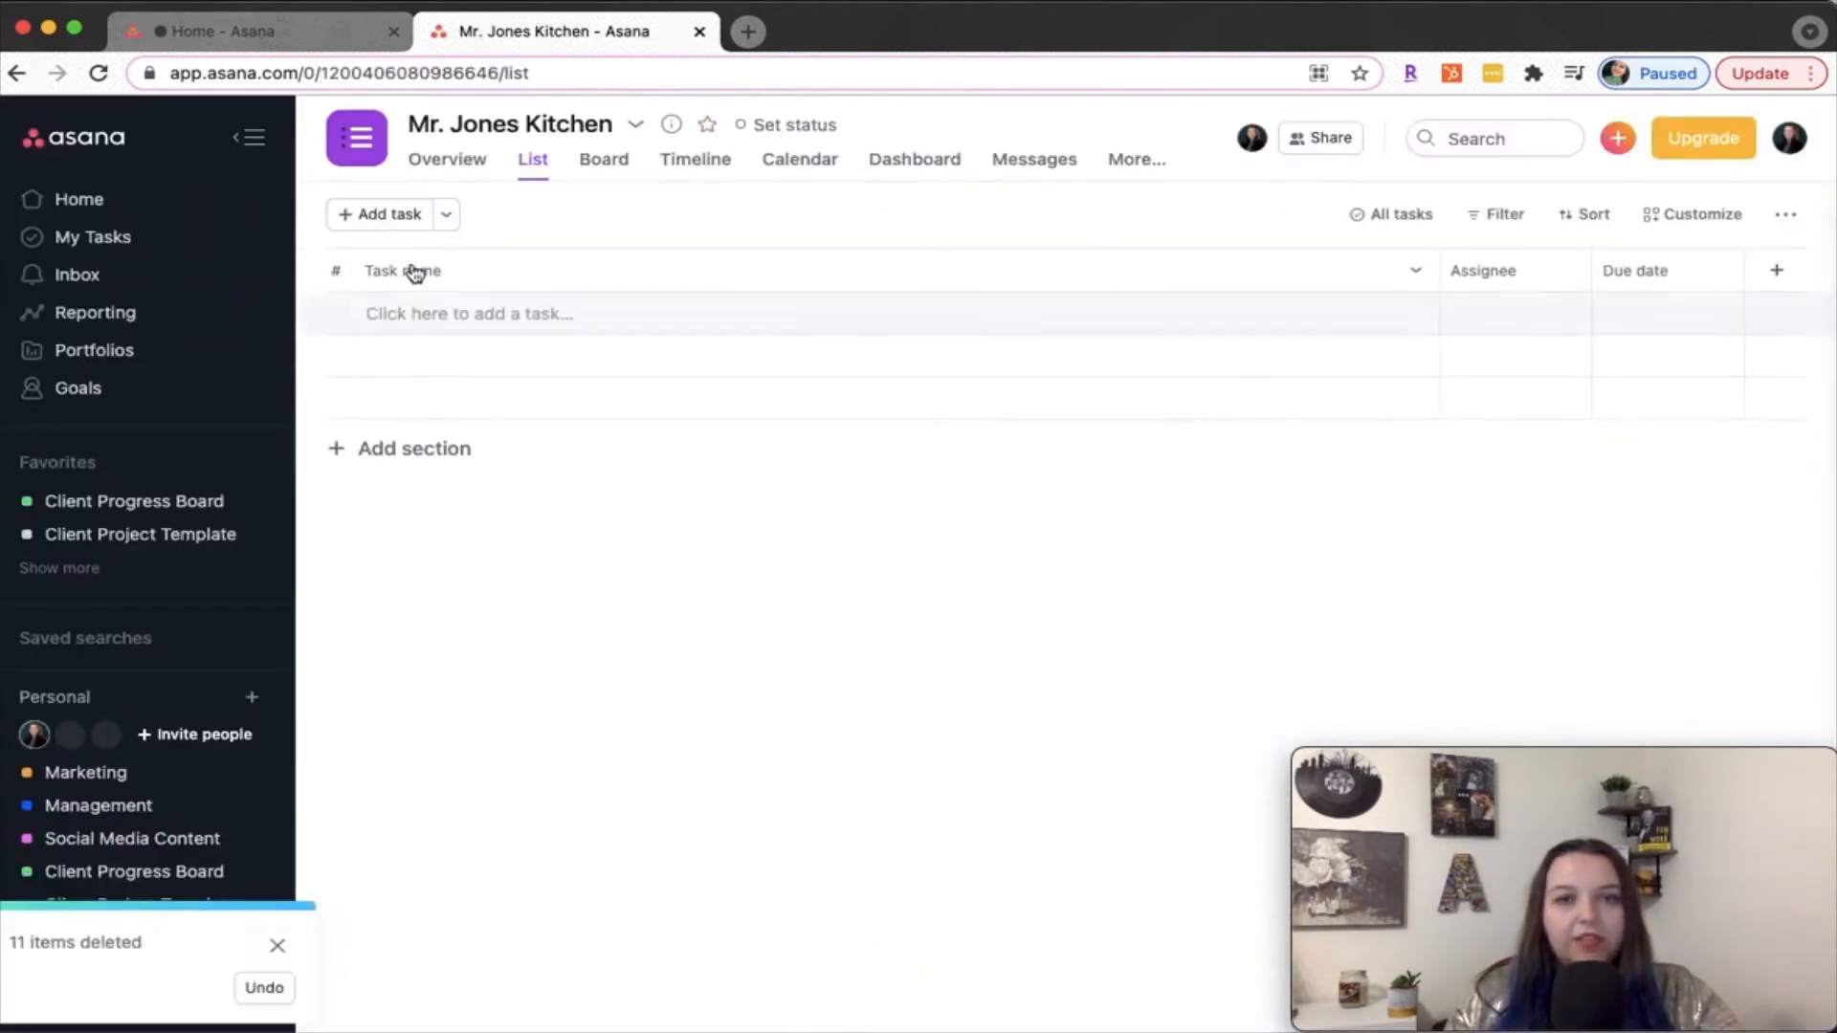
Paste the copied template tasks into the new client project and add a section named "Onboarding"
left_click(551, 314)
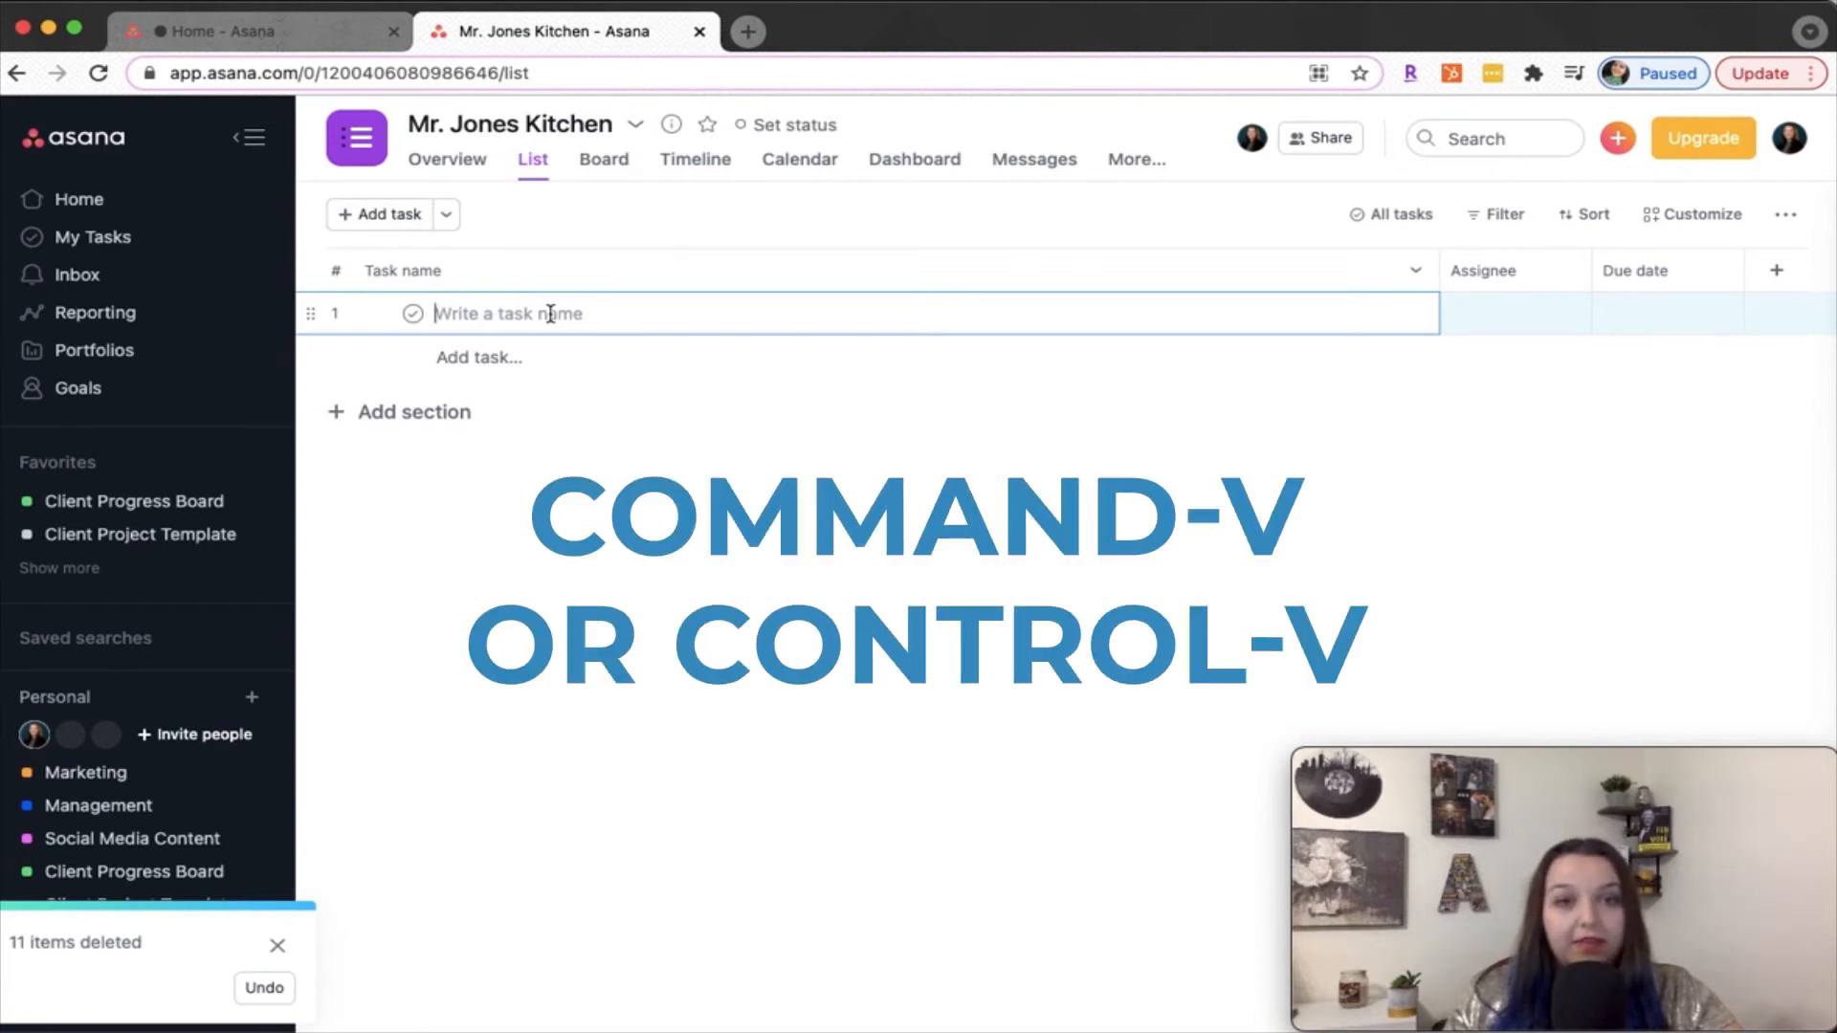
key("super+v")
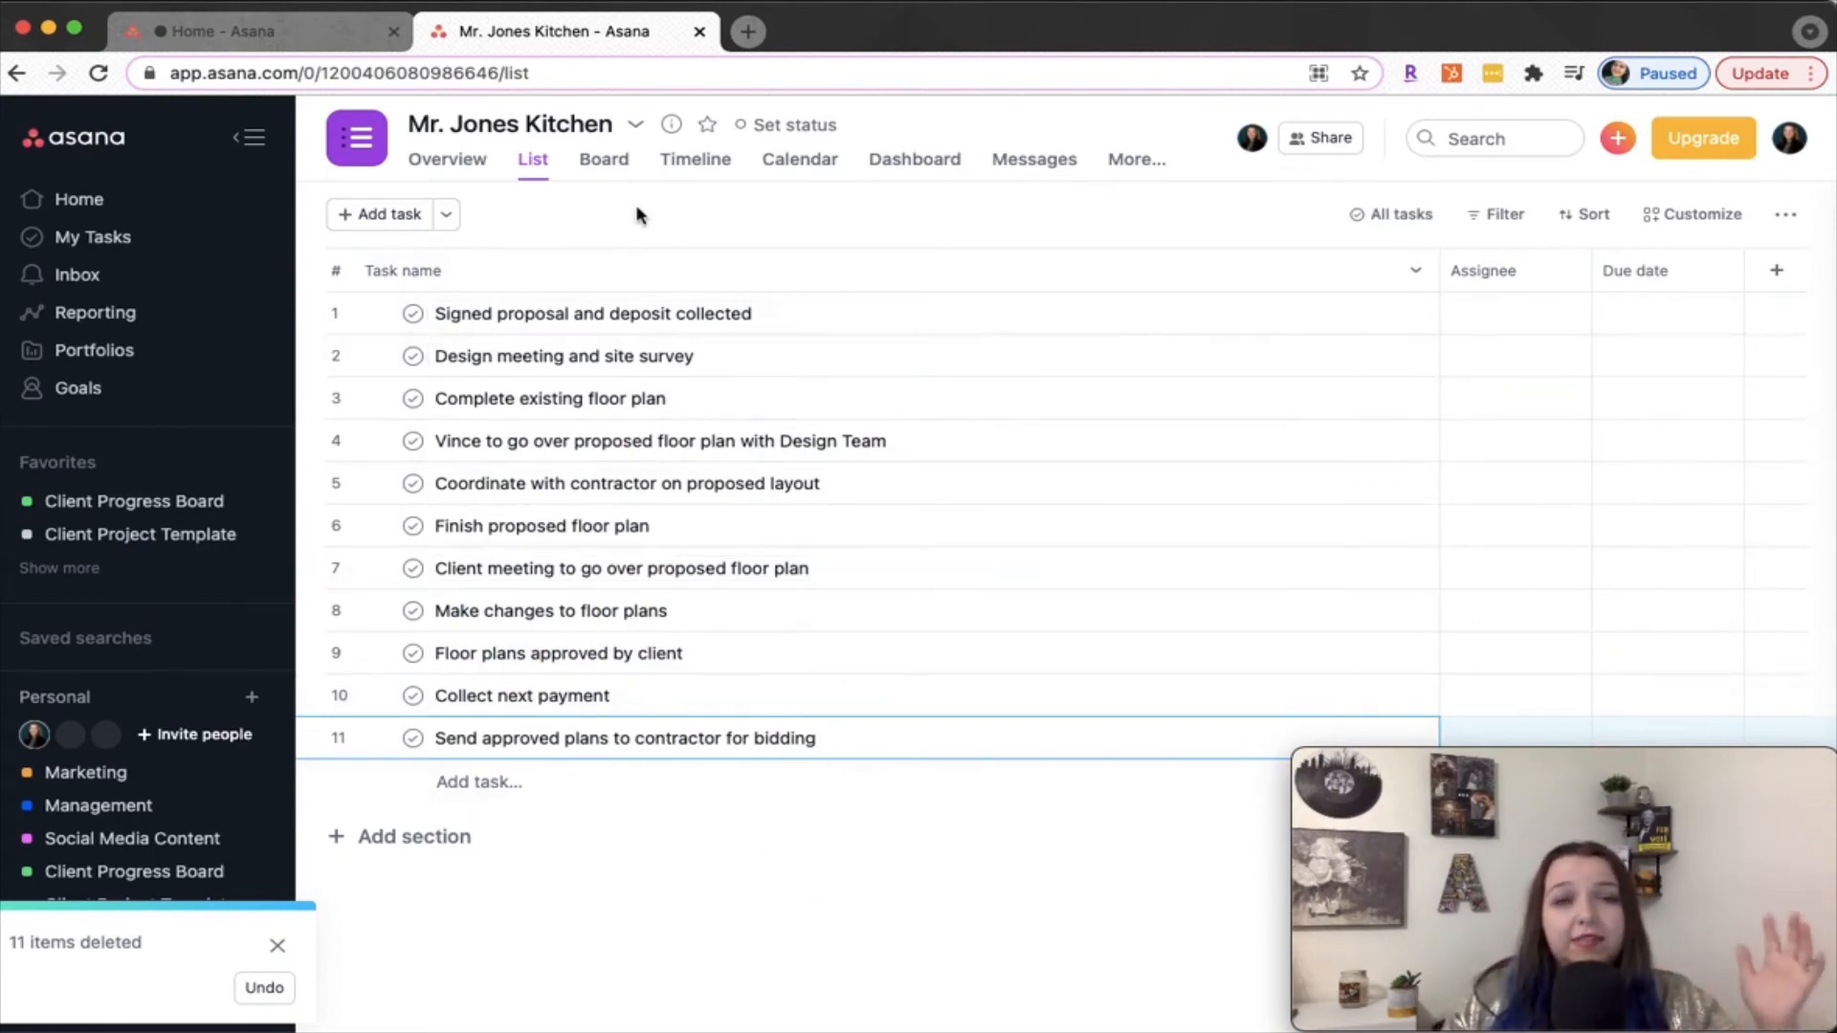
left_click(446, 220)
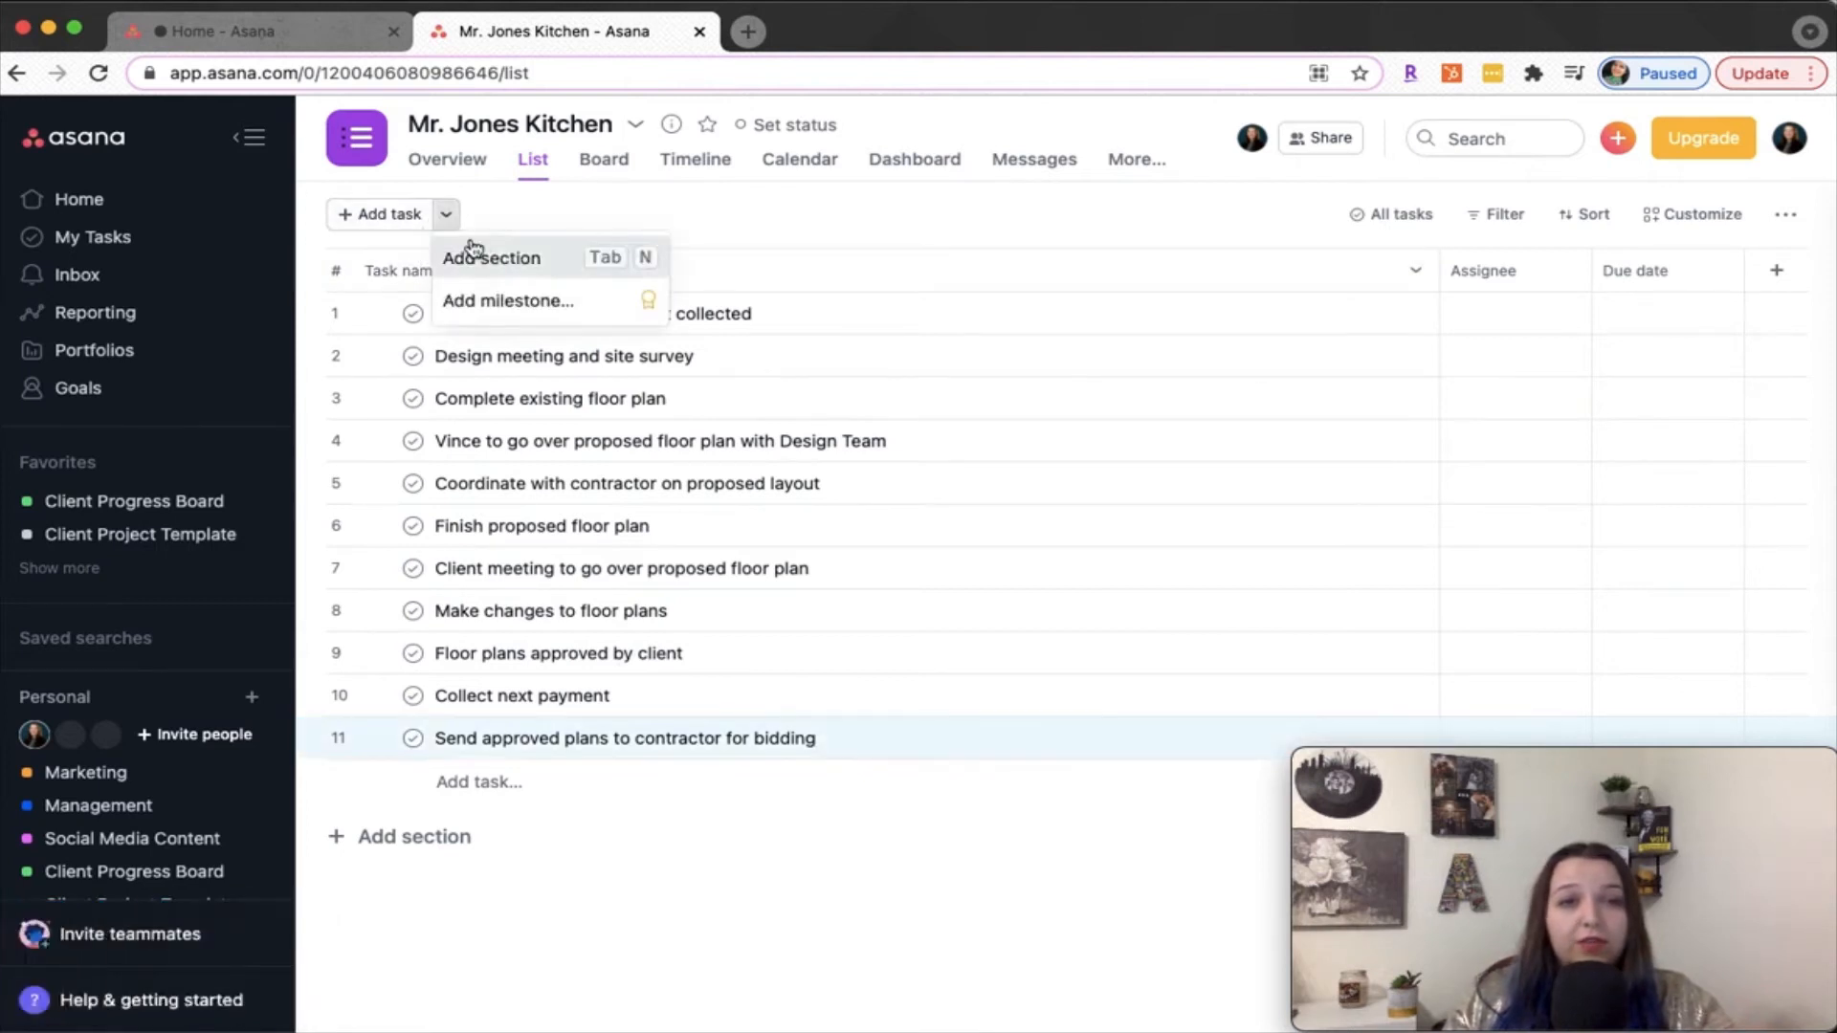
left_click(482, 256)
type("Onboarding")
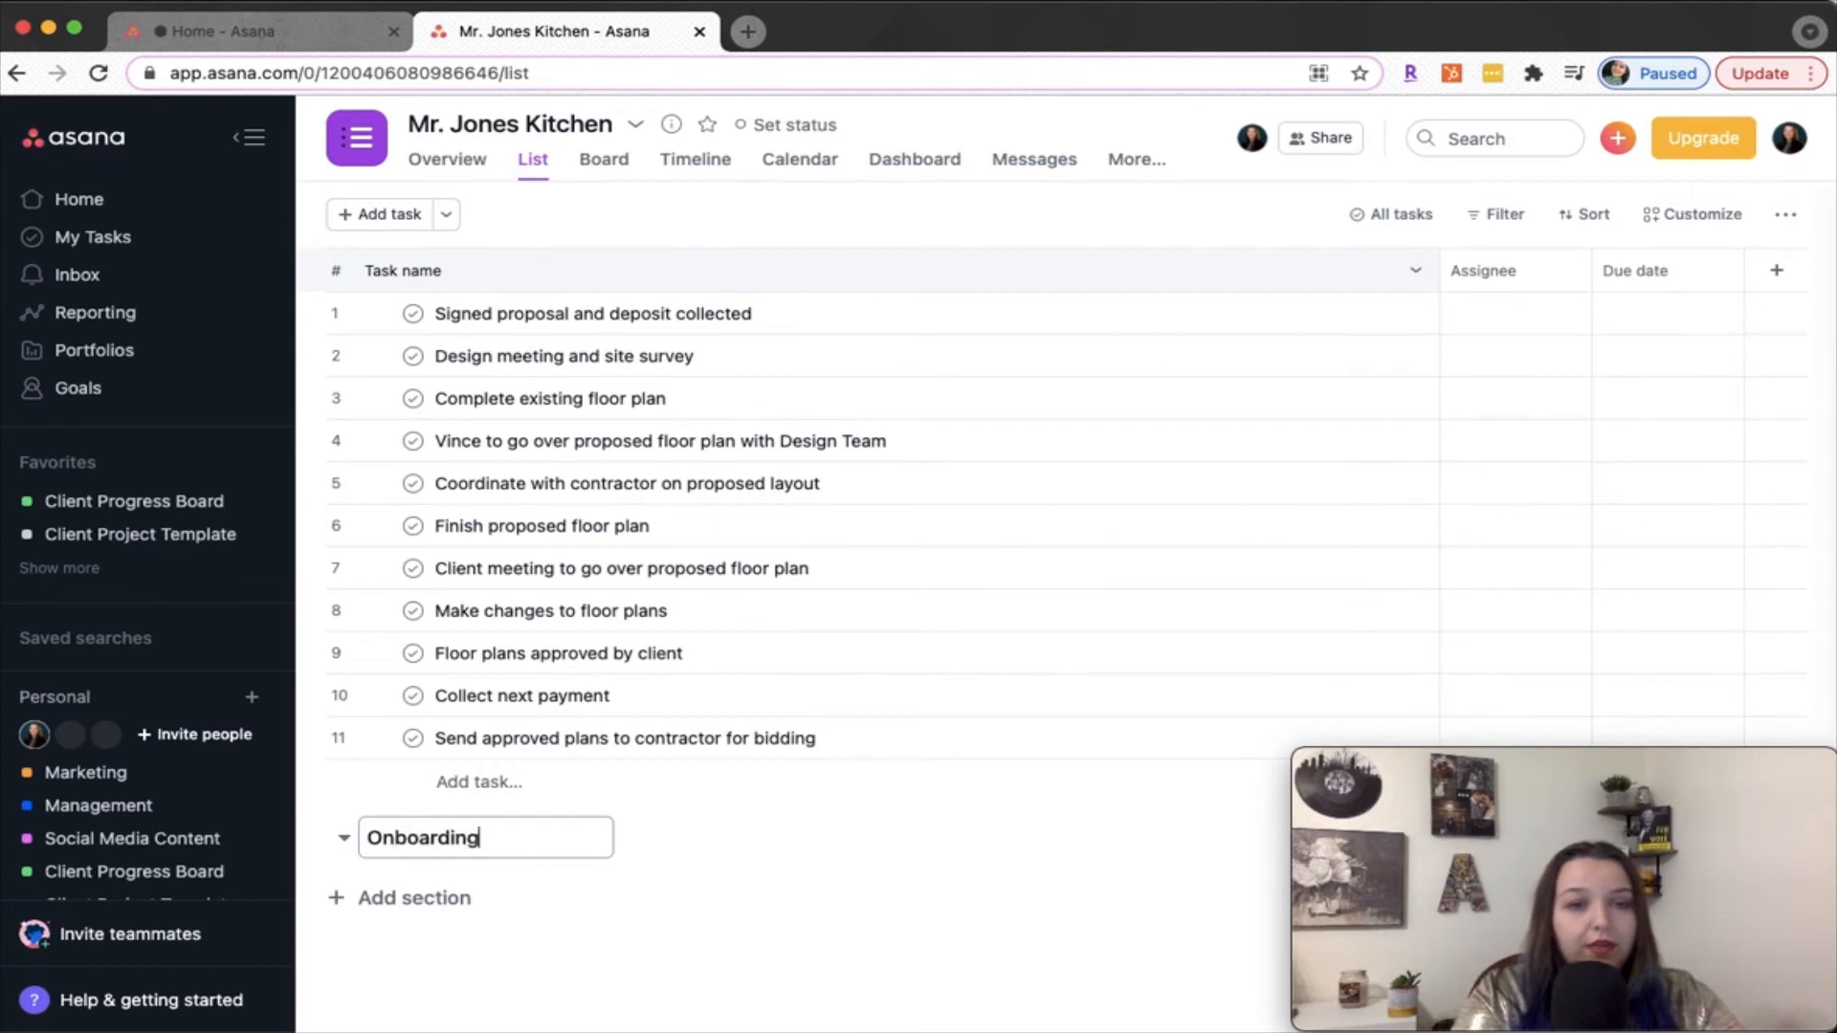
key("Return")
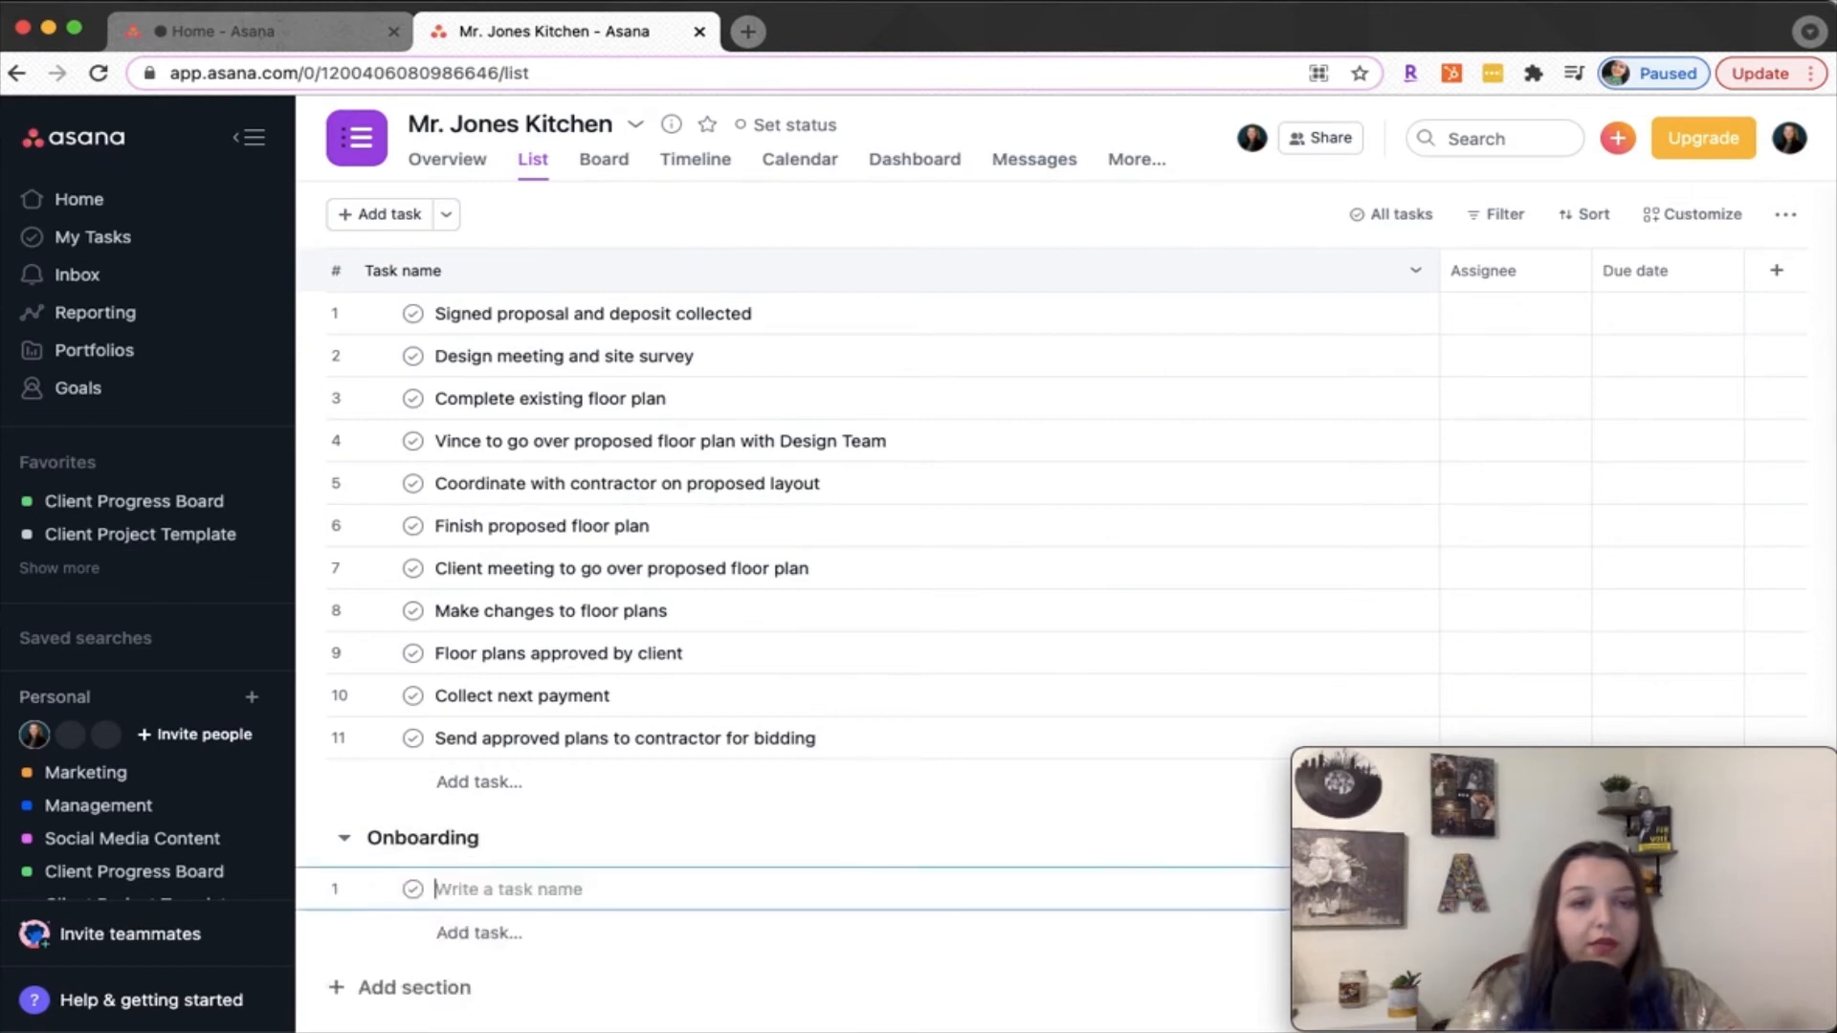
Move the tasks "Signed proposal and deposit collected" and "Design meeting and site survey" into the Onboarding section
left_click(380, 322)
left_click(380, 359, "shift")
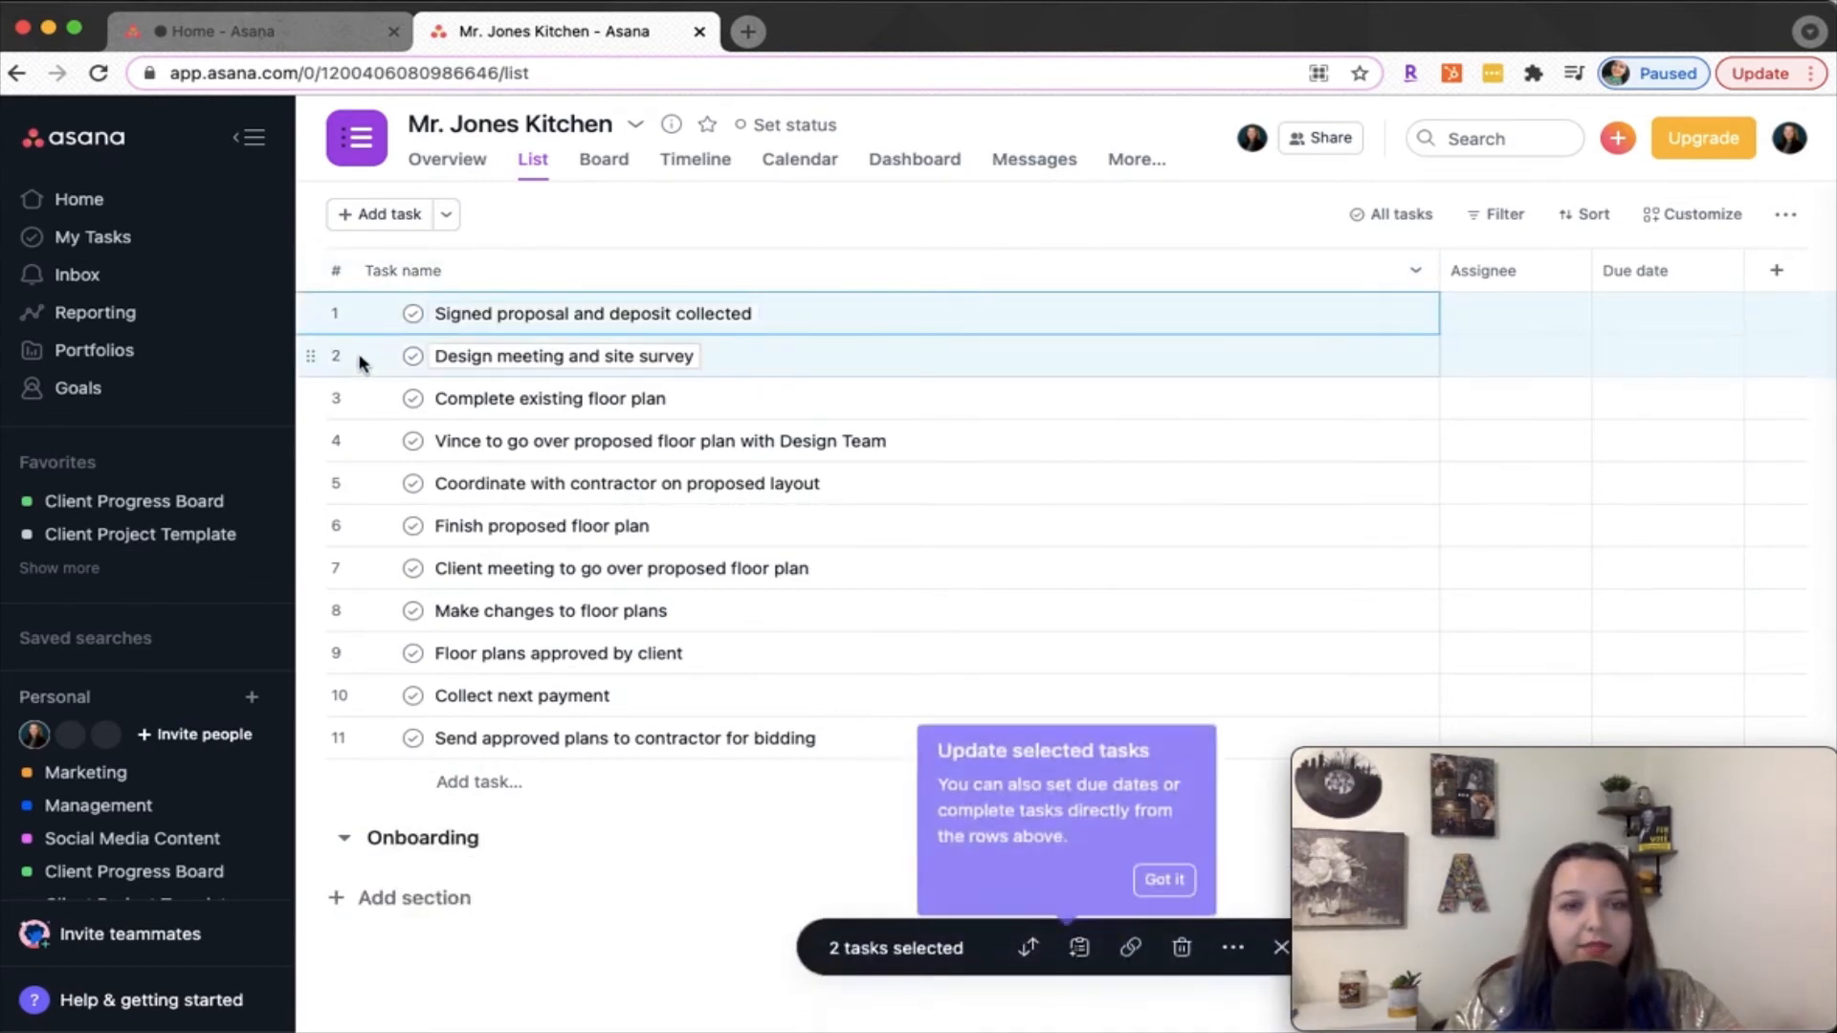
left_click_drag(310, 355, 372, 845)
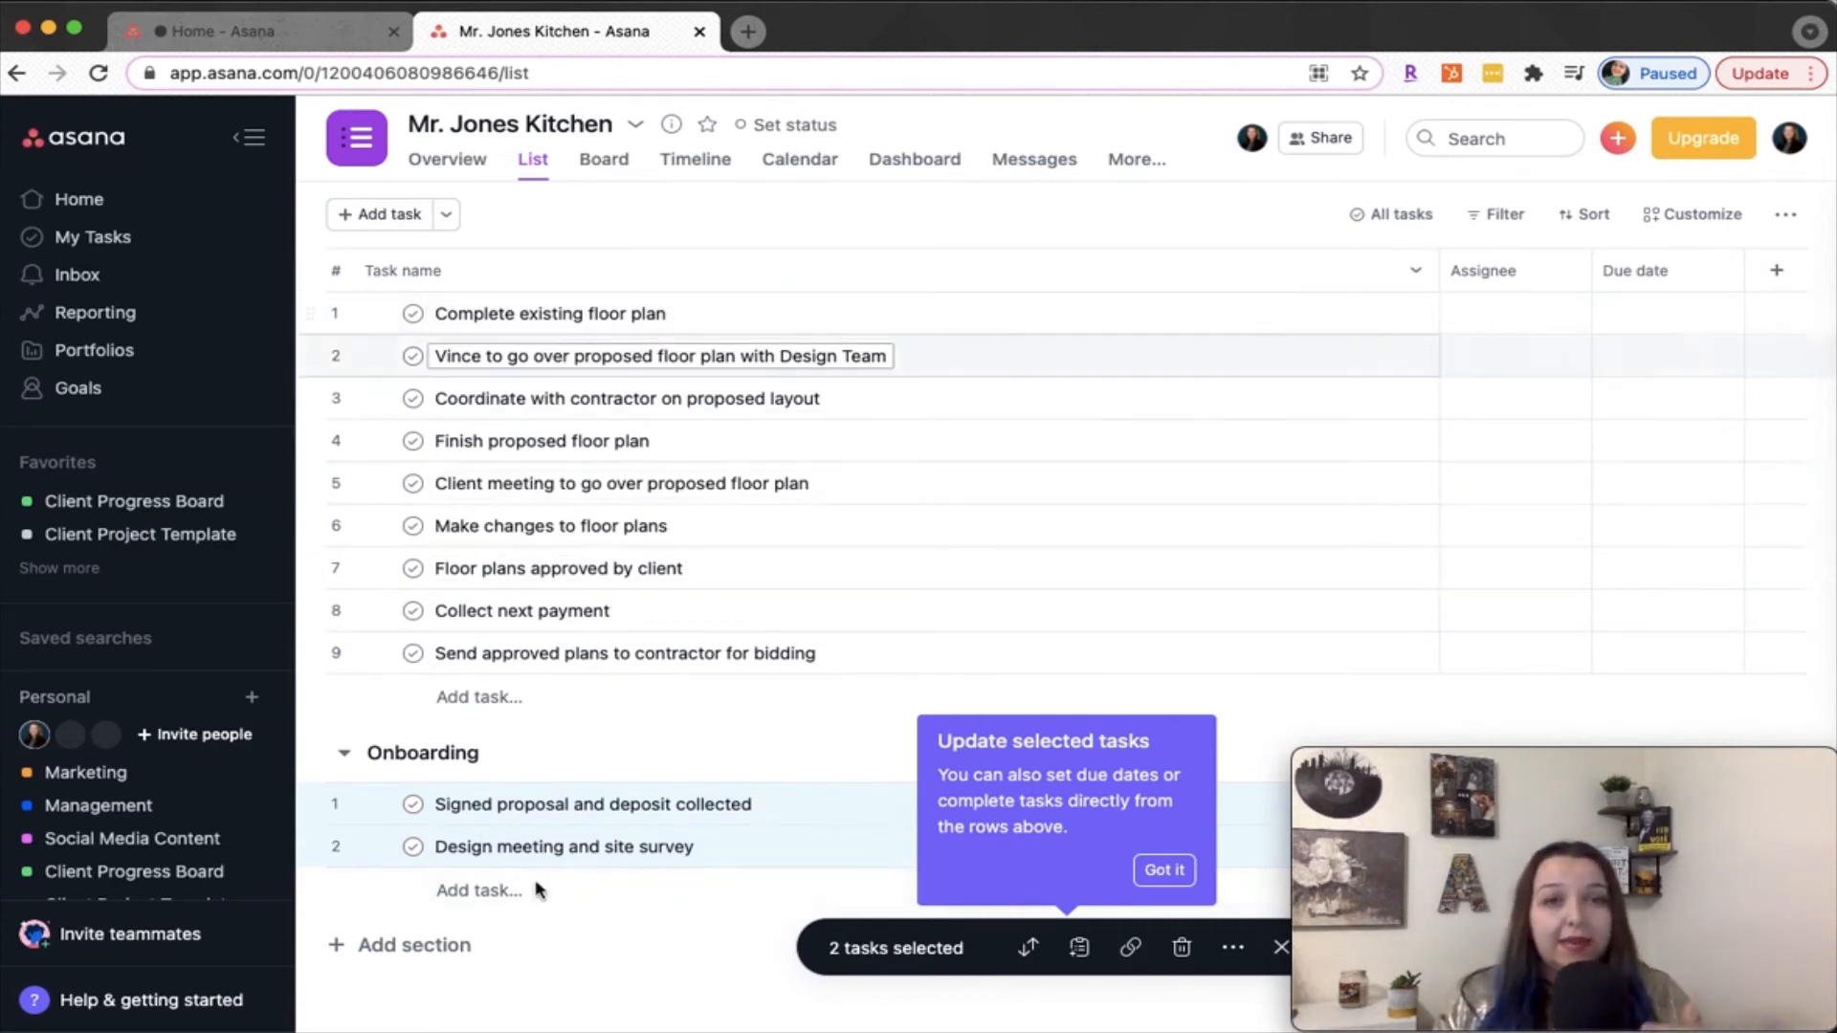
Add a card with the client's name to the Design Meeting/Onboarding column of the Client Progress Board
left_click(123, 503)
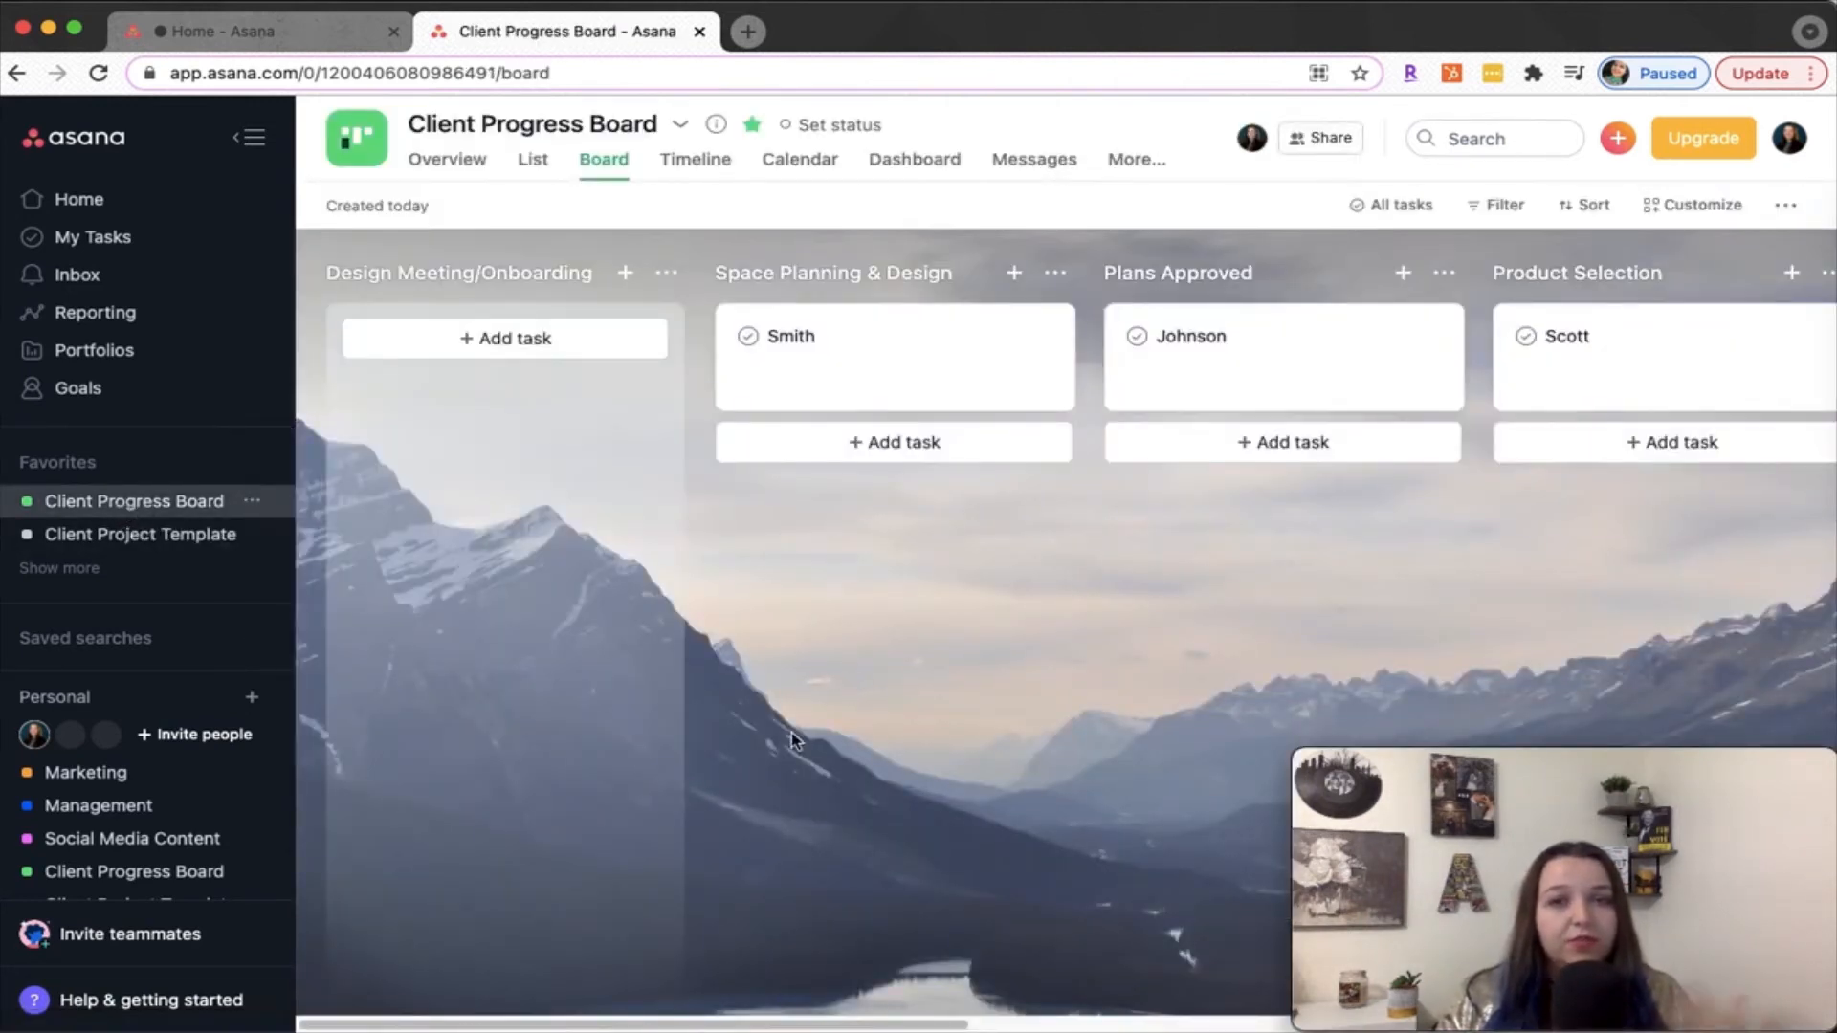
left_click(598, 343)
type("Mr. Jones")
left_click(650, 690)
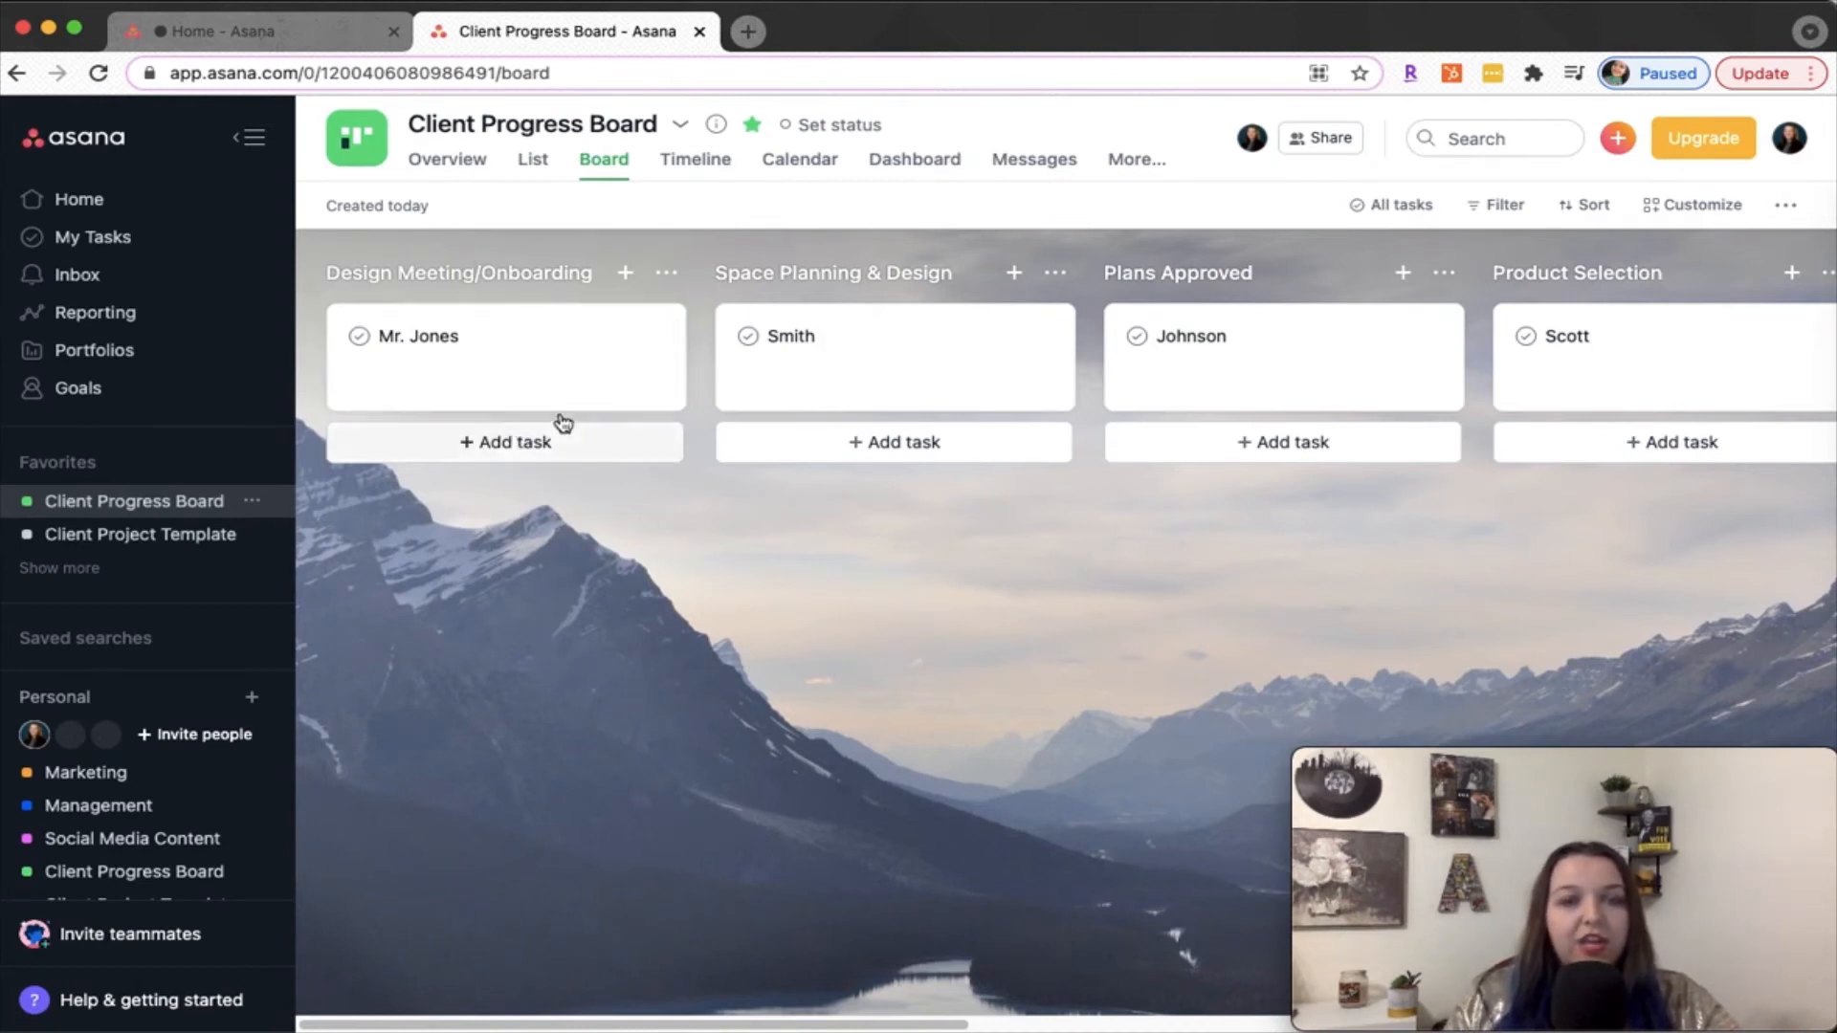
Add the client's card in the Design Meeting/Onboarding column to the client's Kitchen project as well
left_click(555, 377)
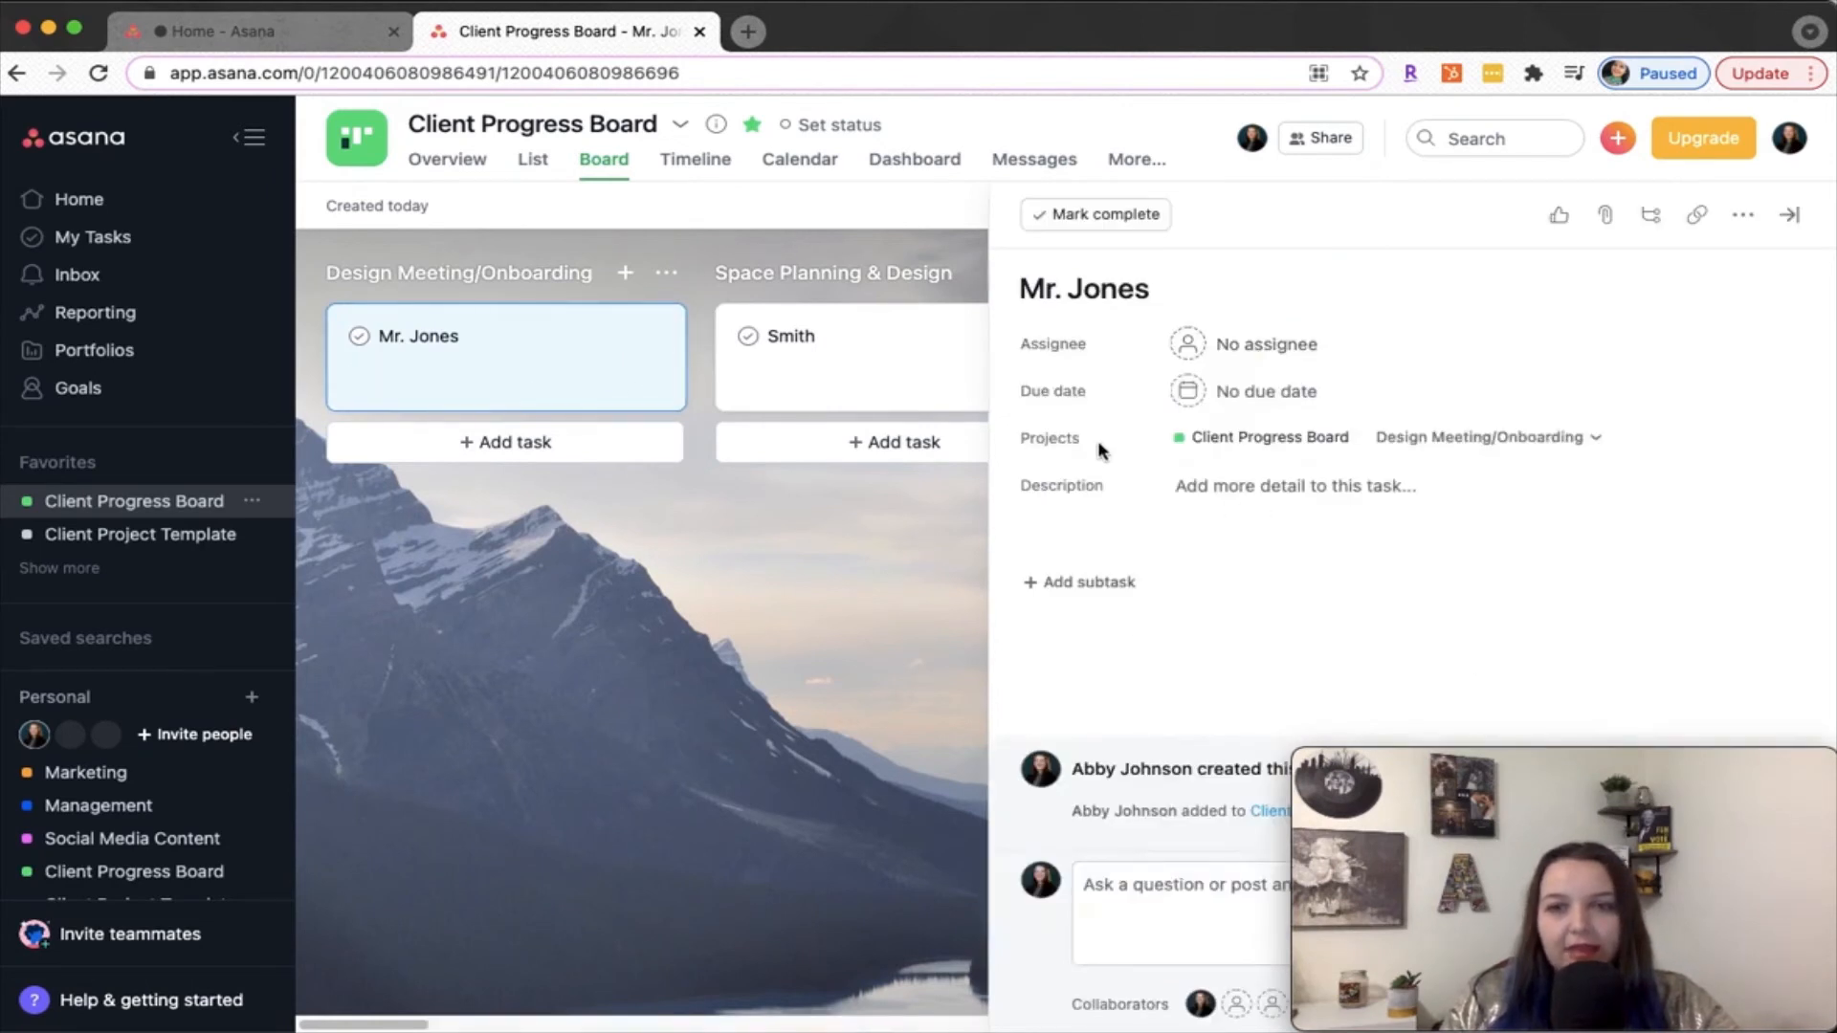
mouse_move(1042, 445)
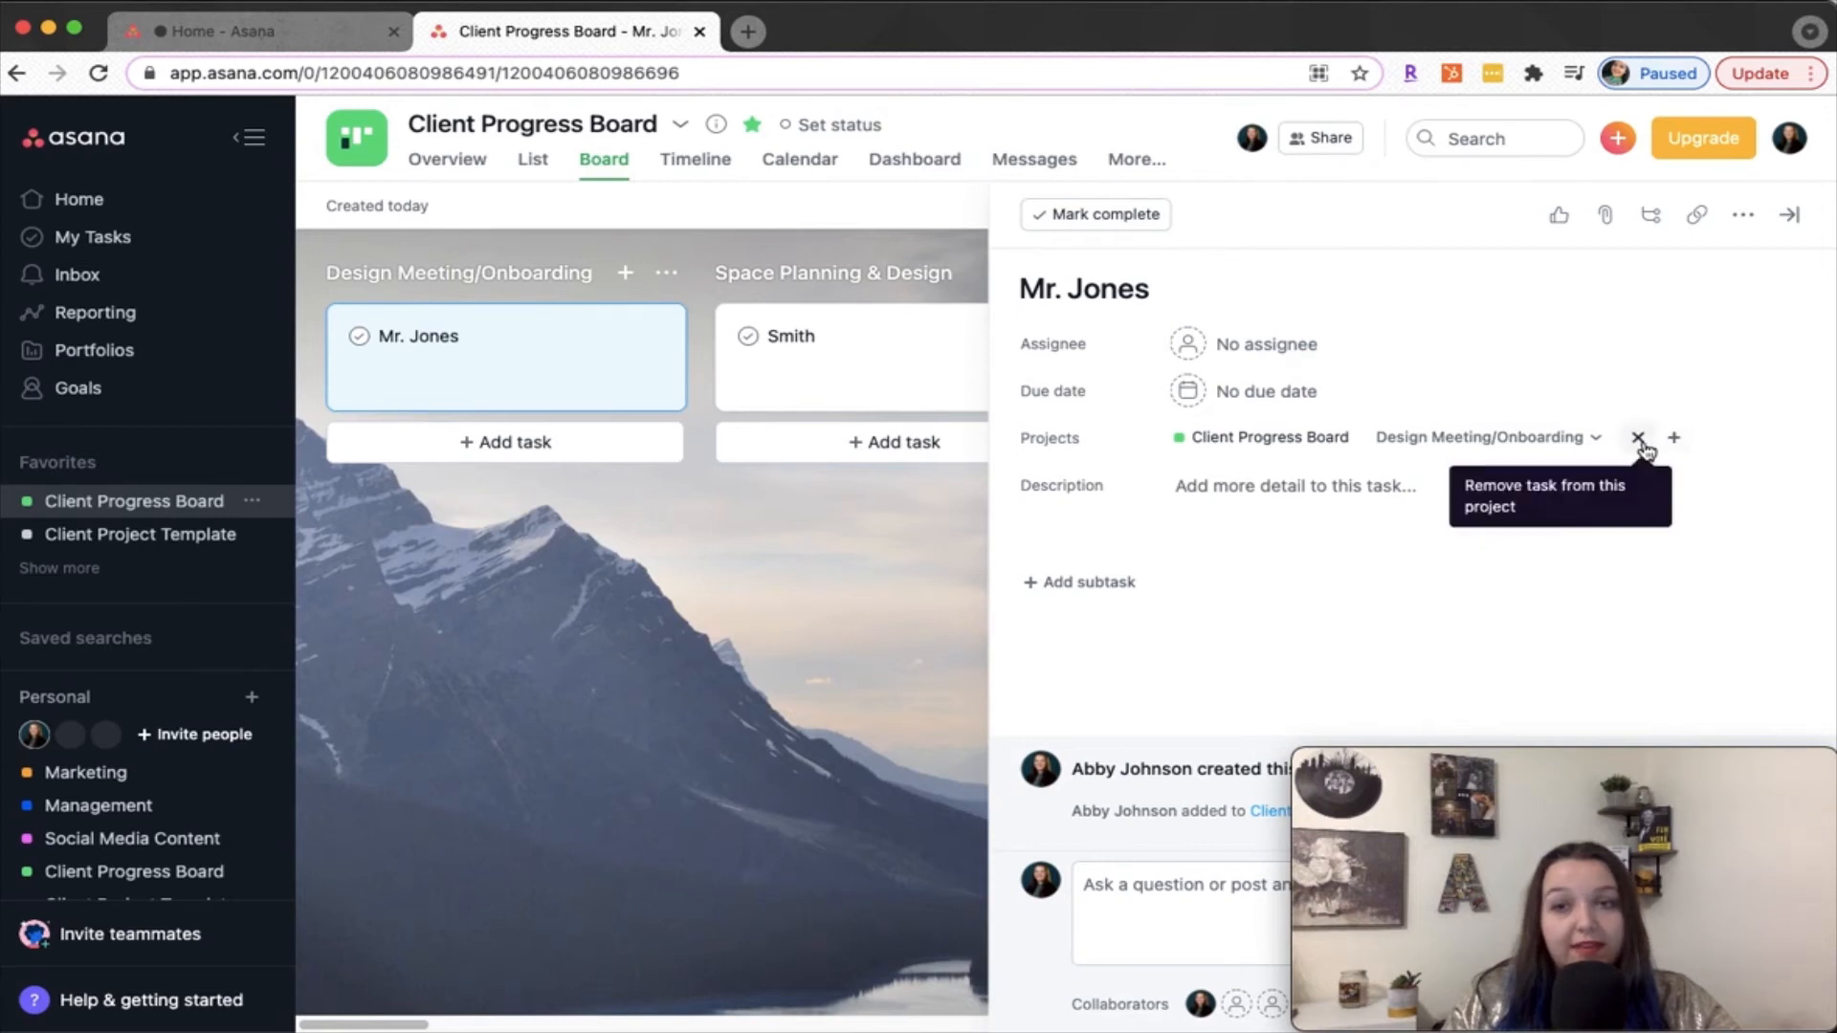
left_click(1675, 441)
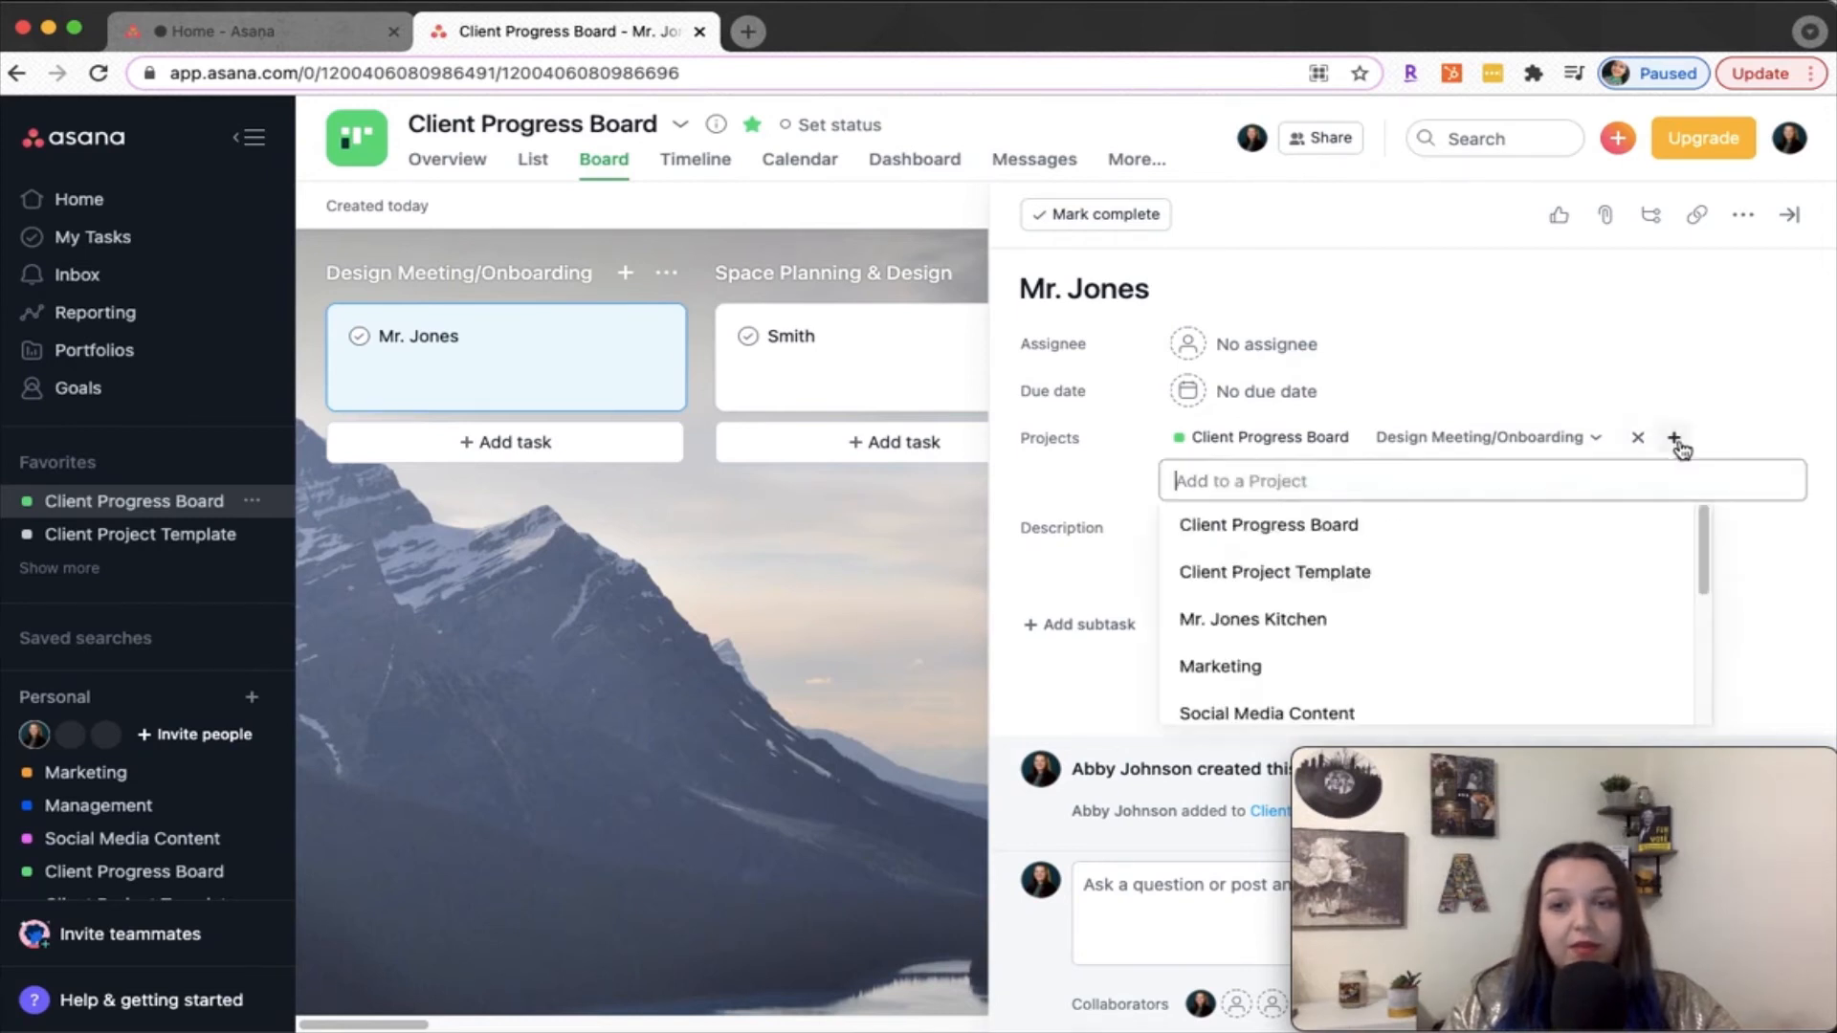
left_click(1323, 631)
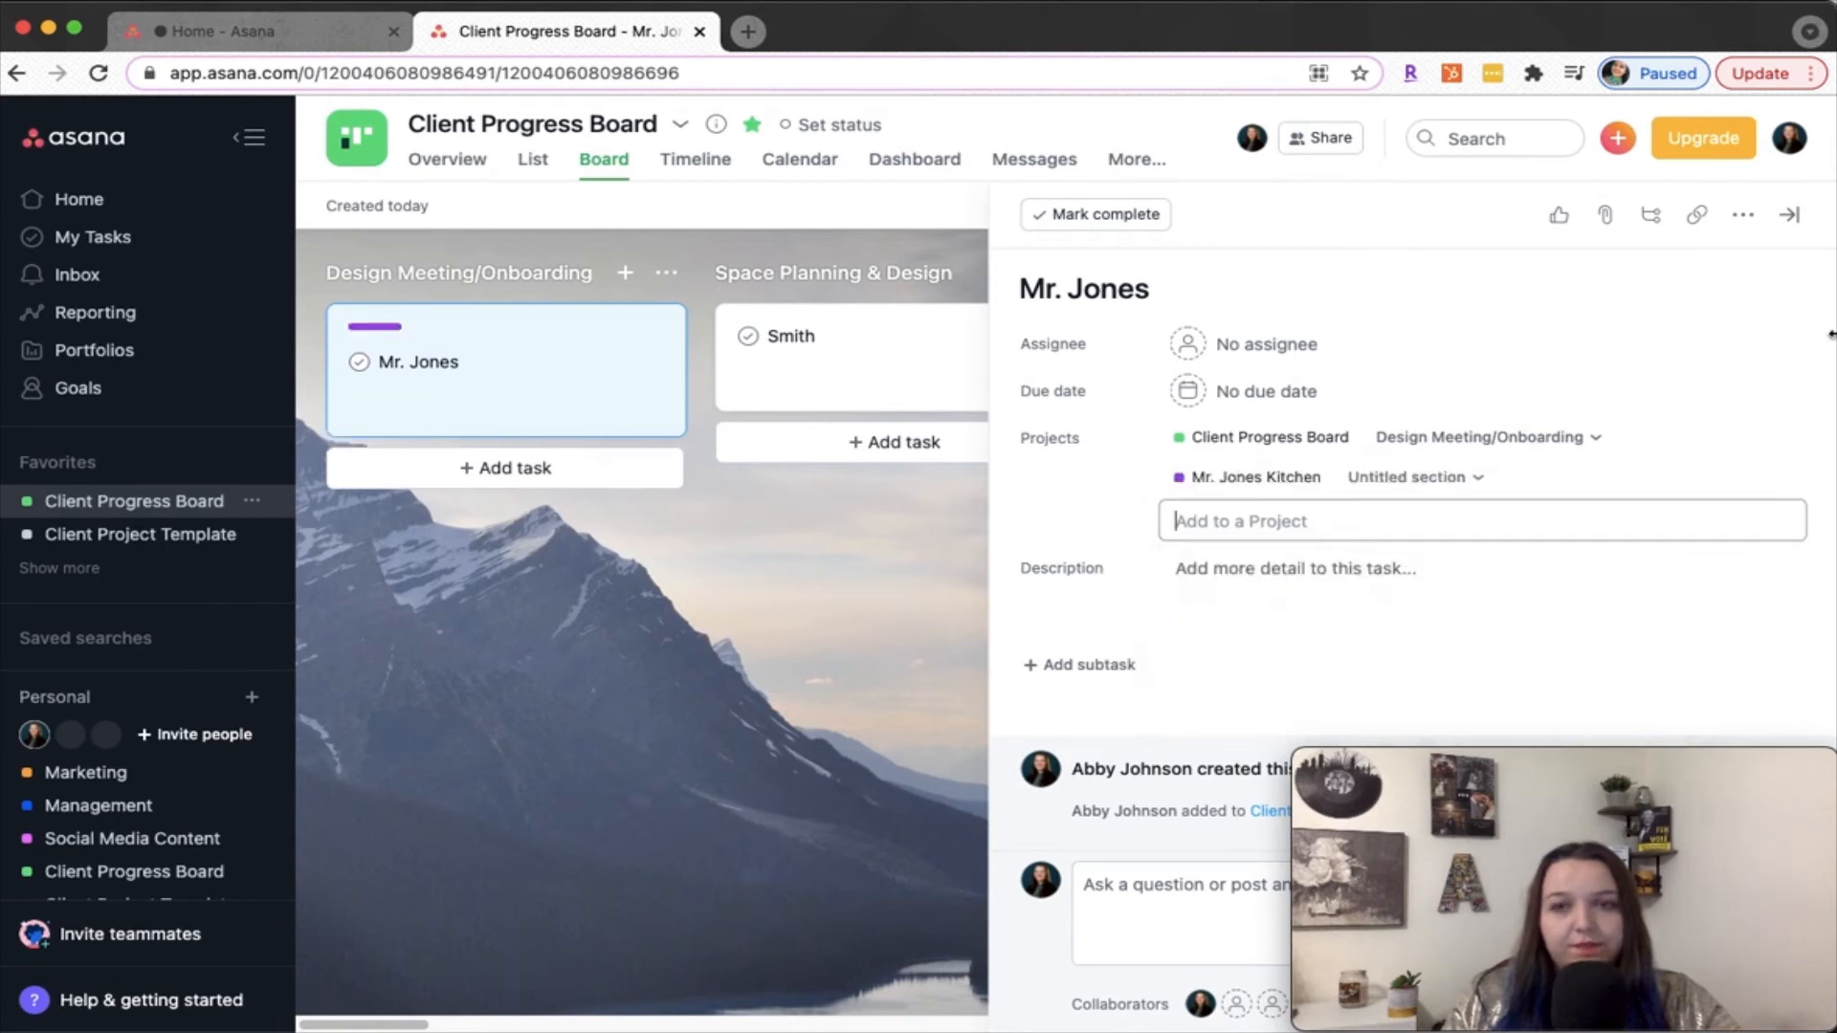
left_click(1790, 216)
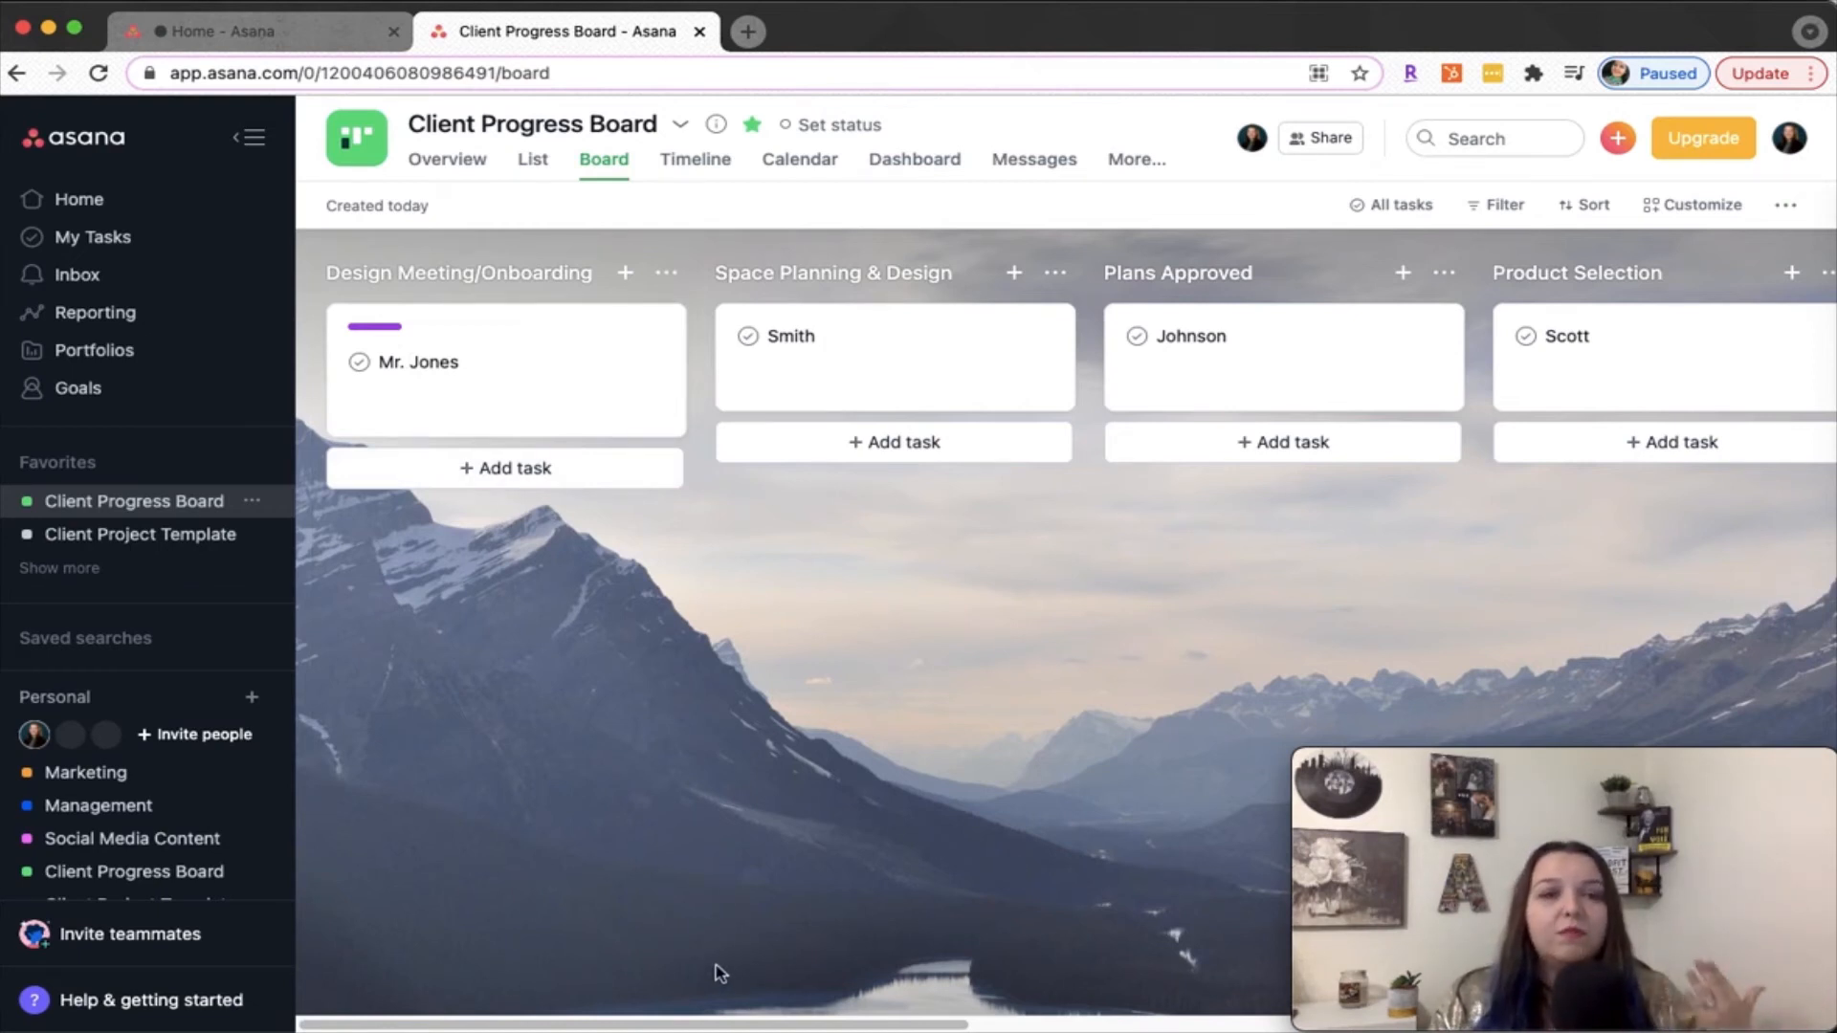
Open the client's Kitchen project through its link on the client's card, review the task list, and return to the Client Progress Board
left_click(503, 366)
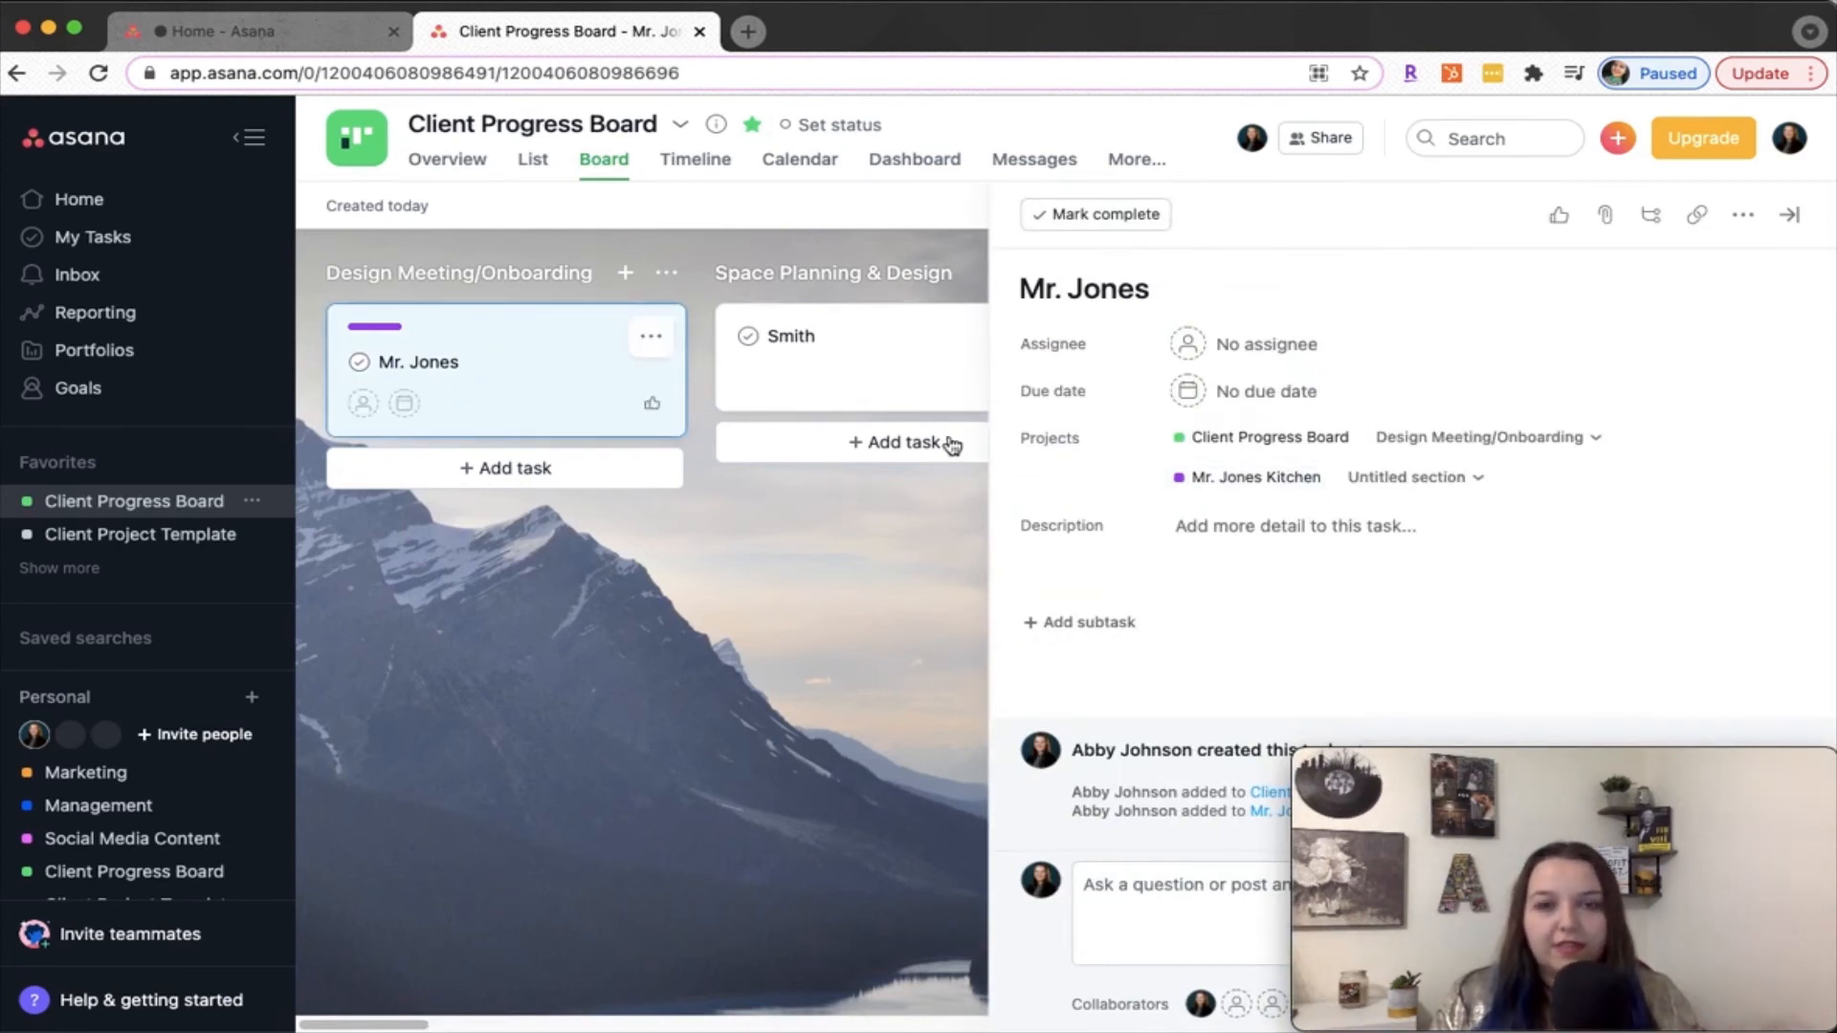
left_click(1220, 484)
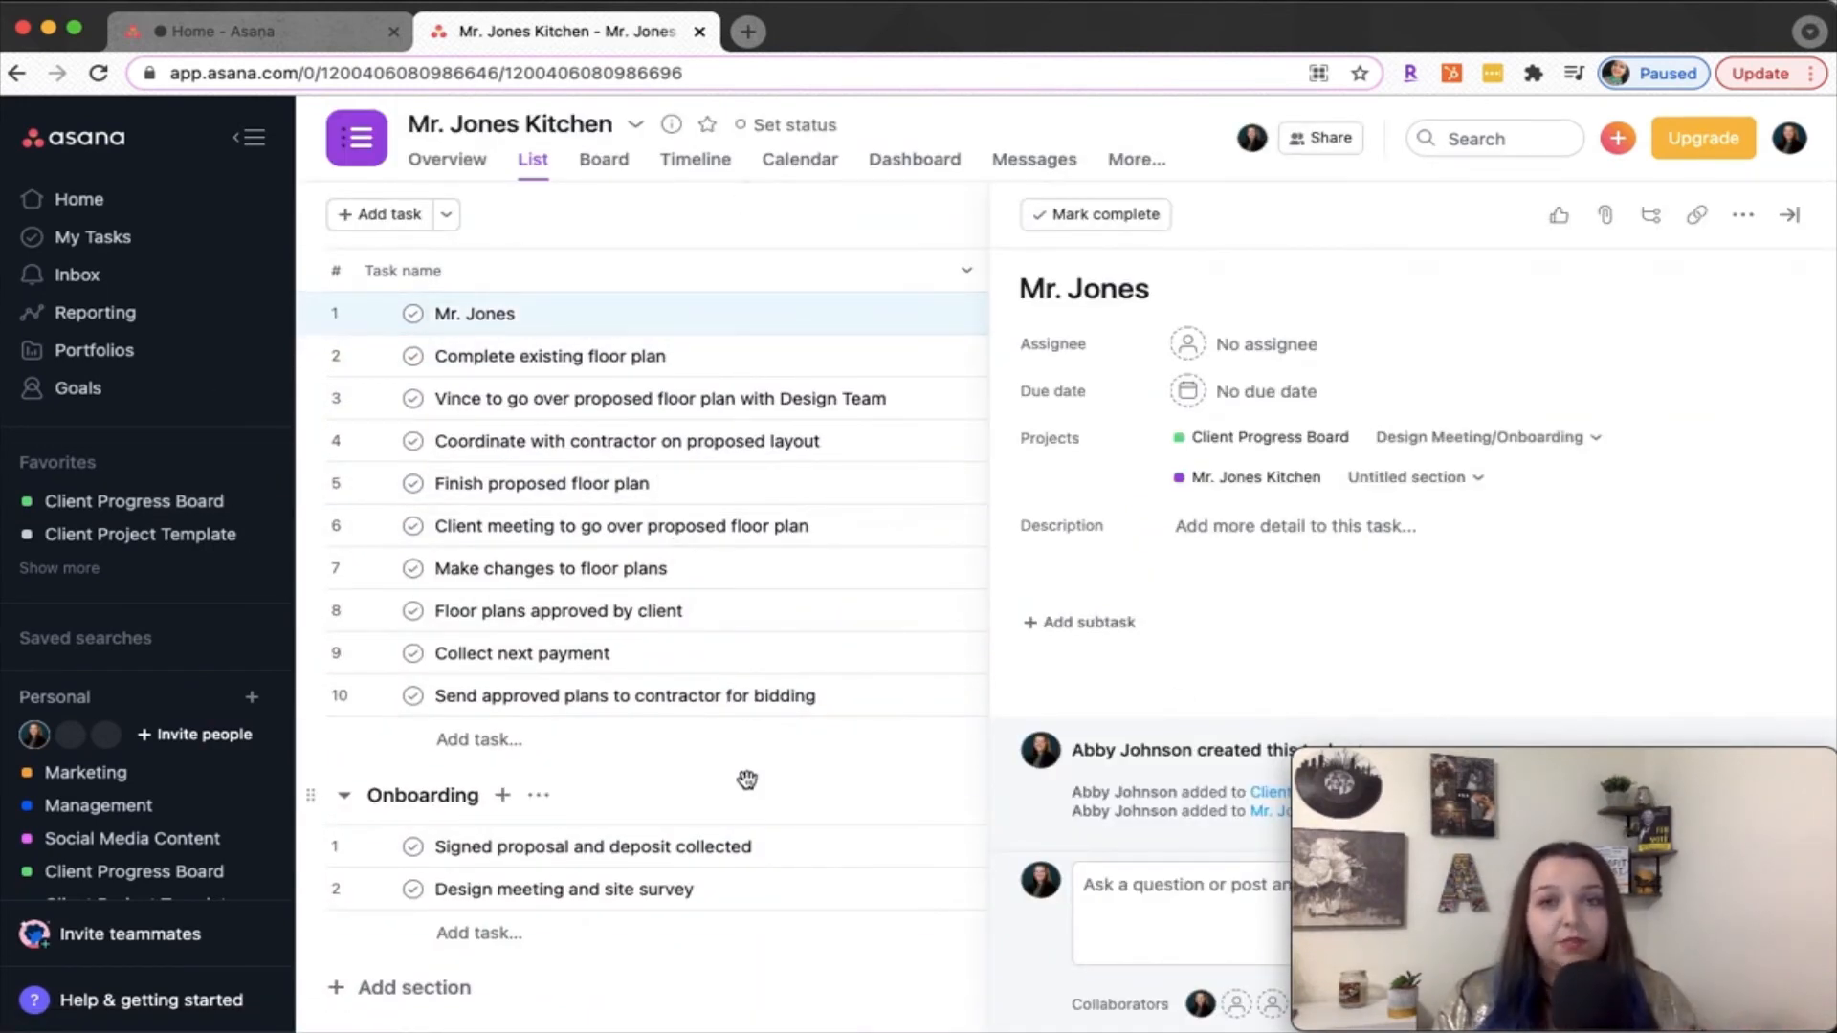
left_click(1791, 216)
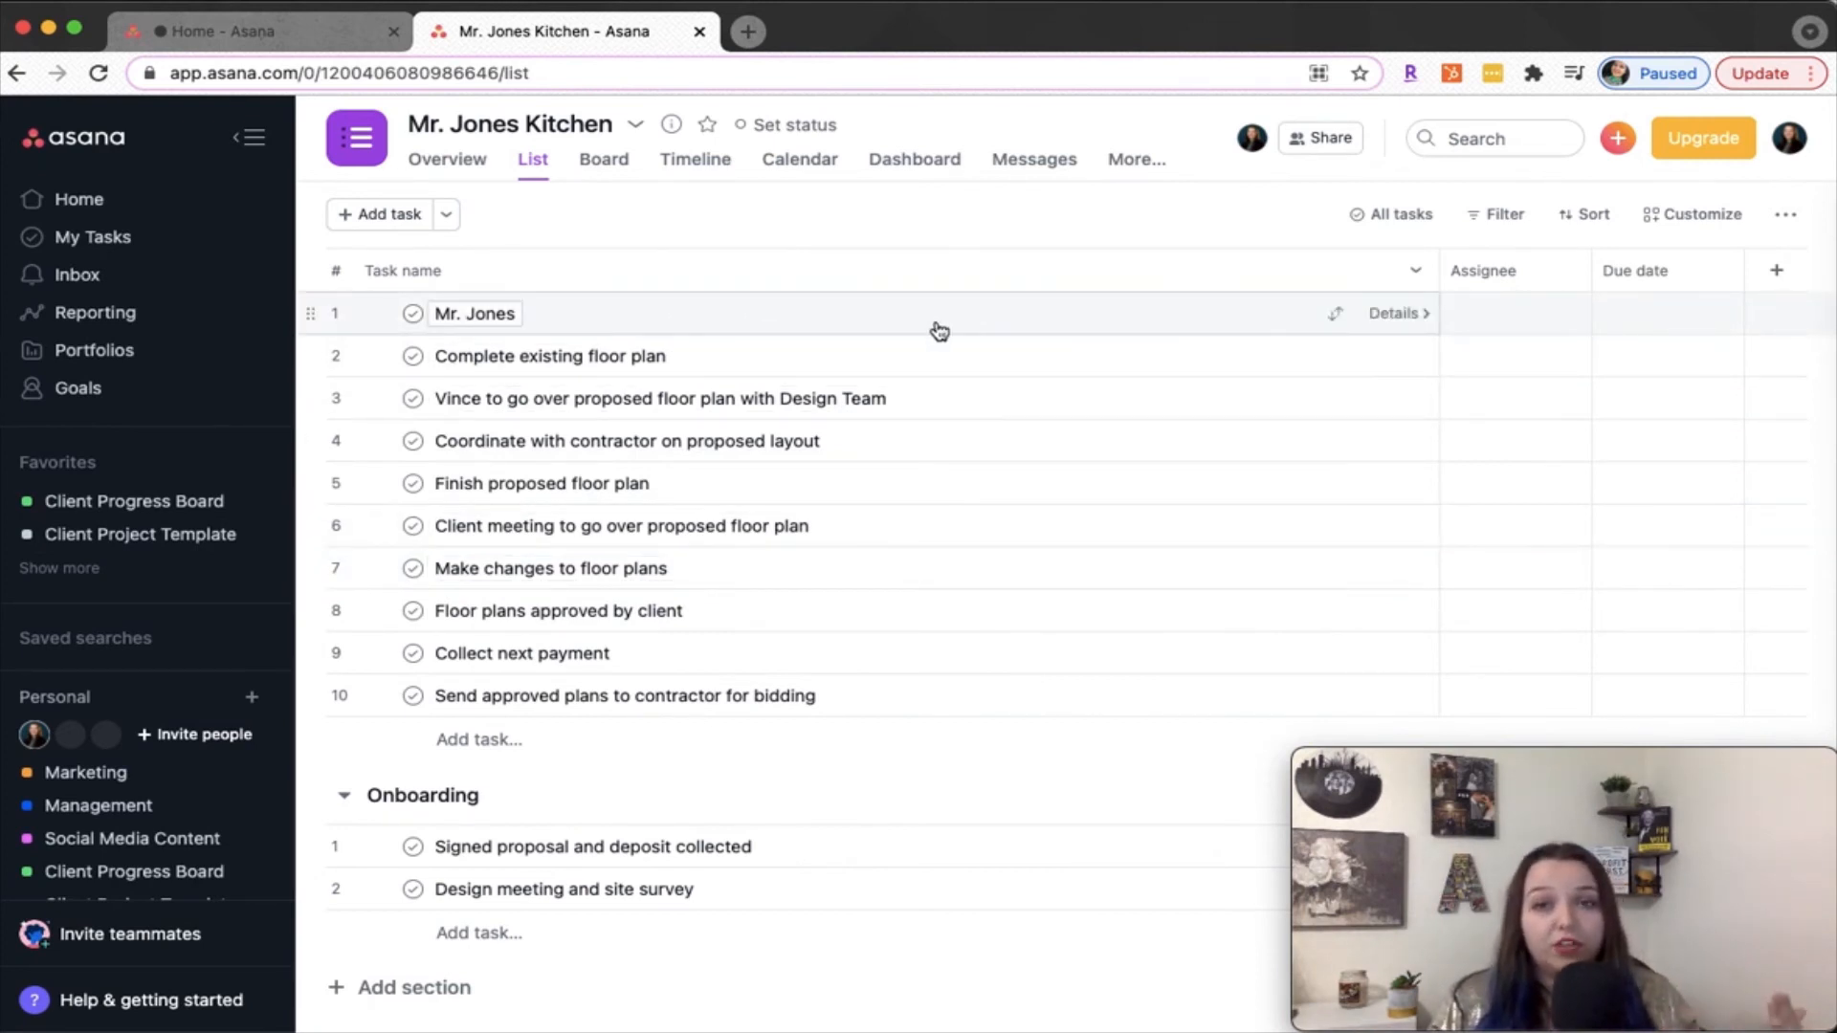
left_click(127, 502)
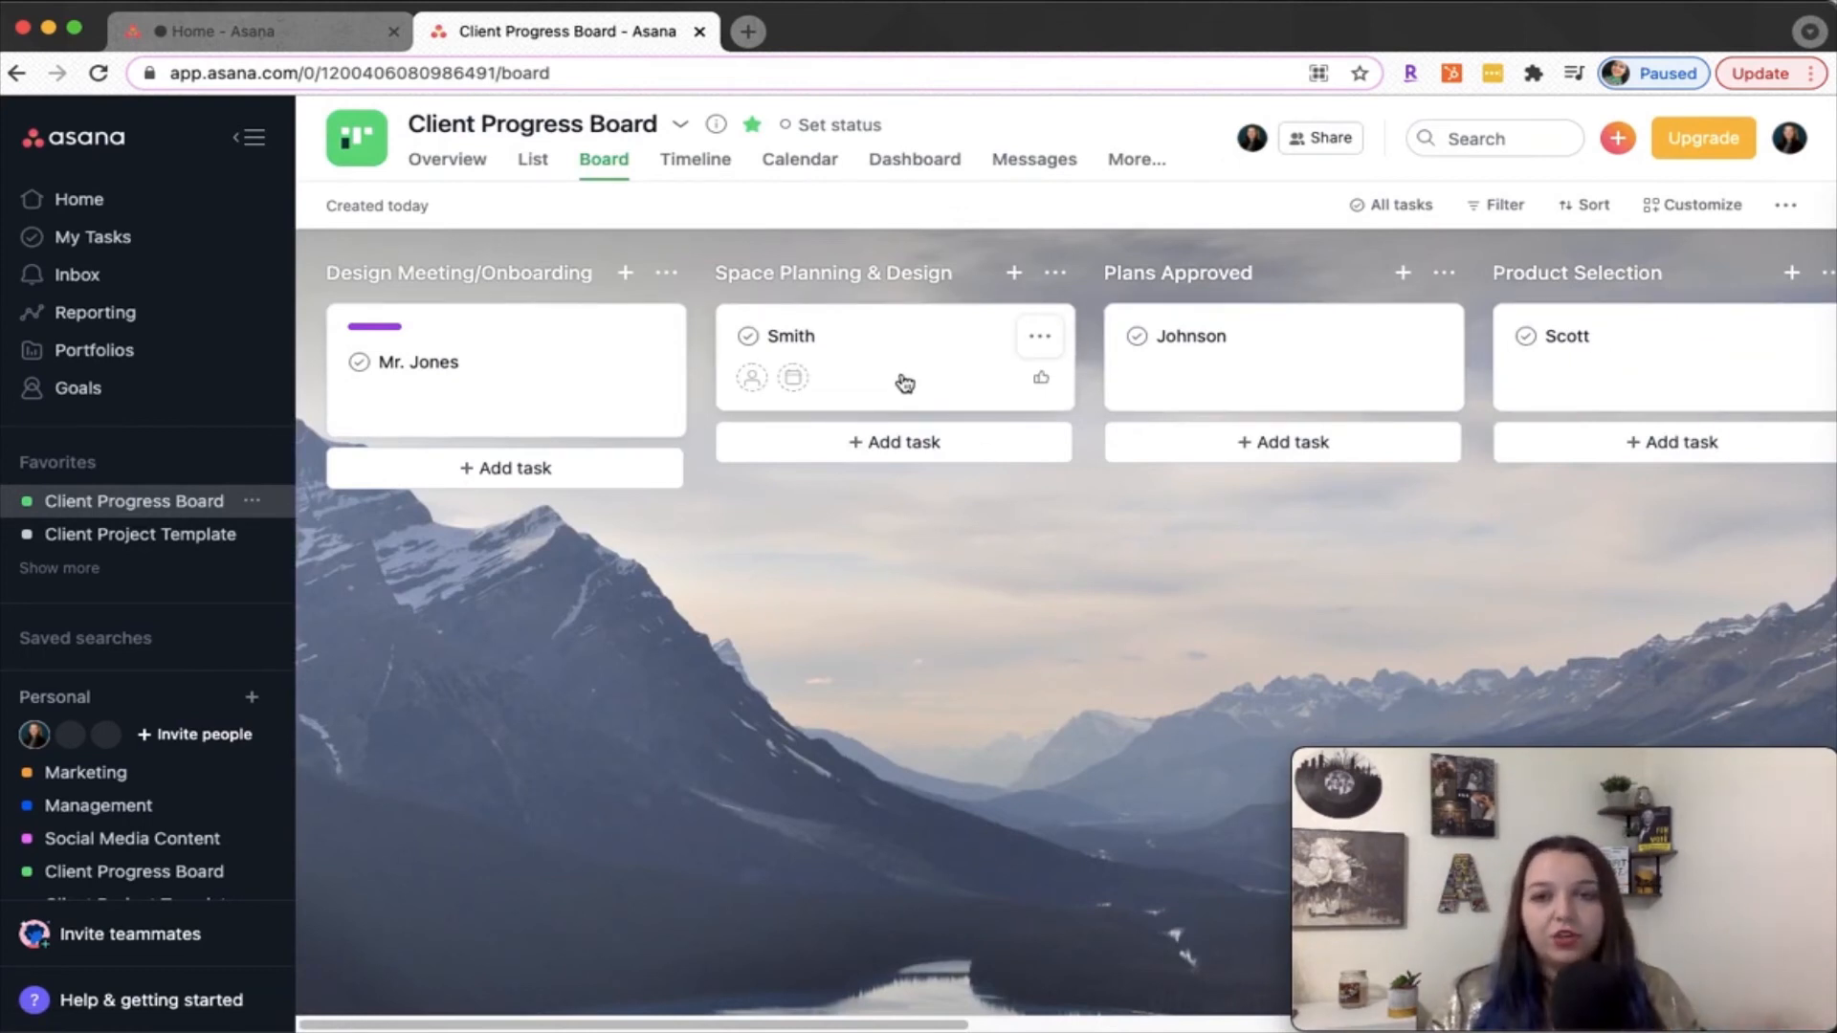
View the details of the card in the Plans Approved column and close them
left_click(1279, 347)
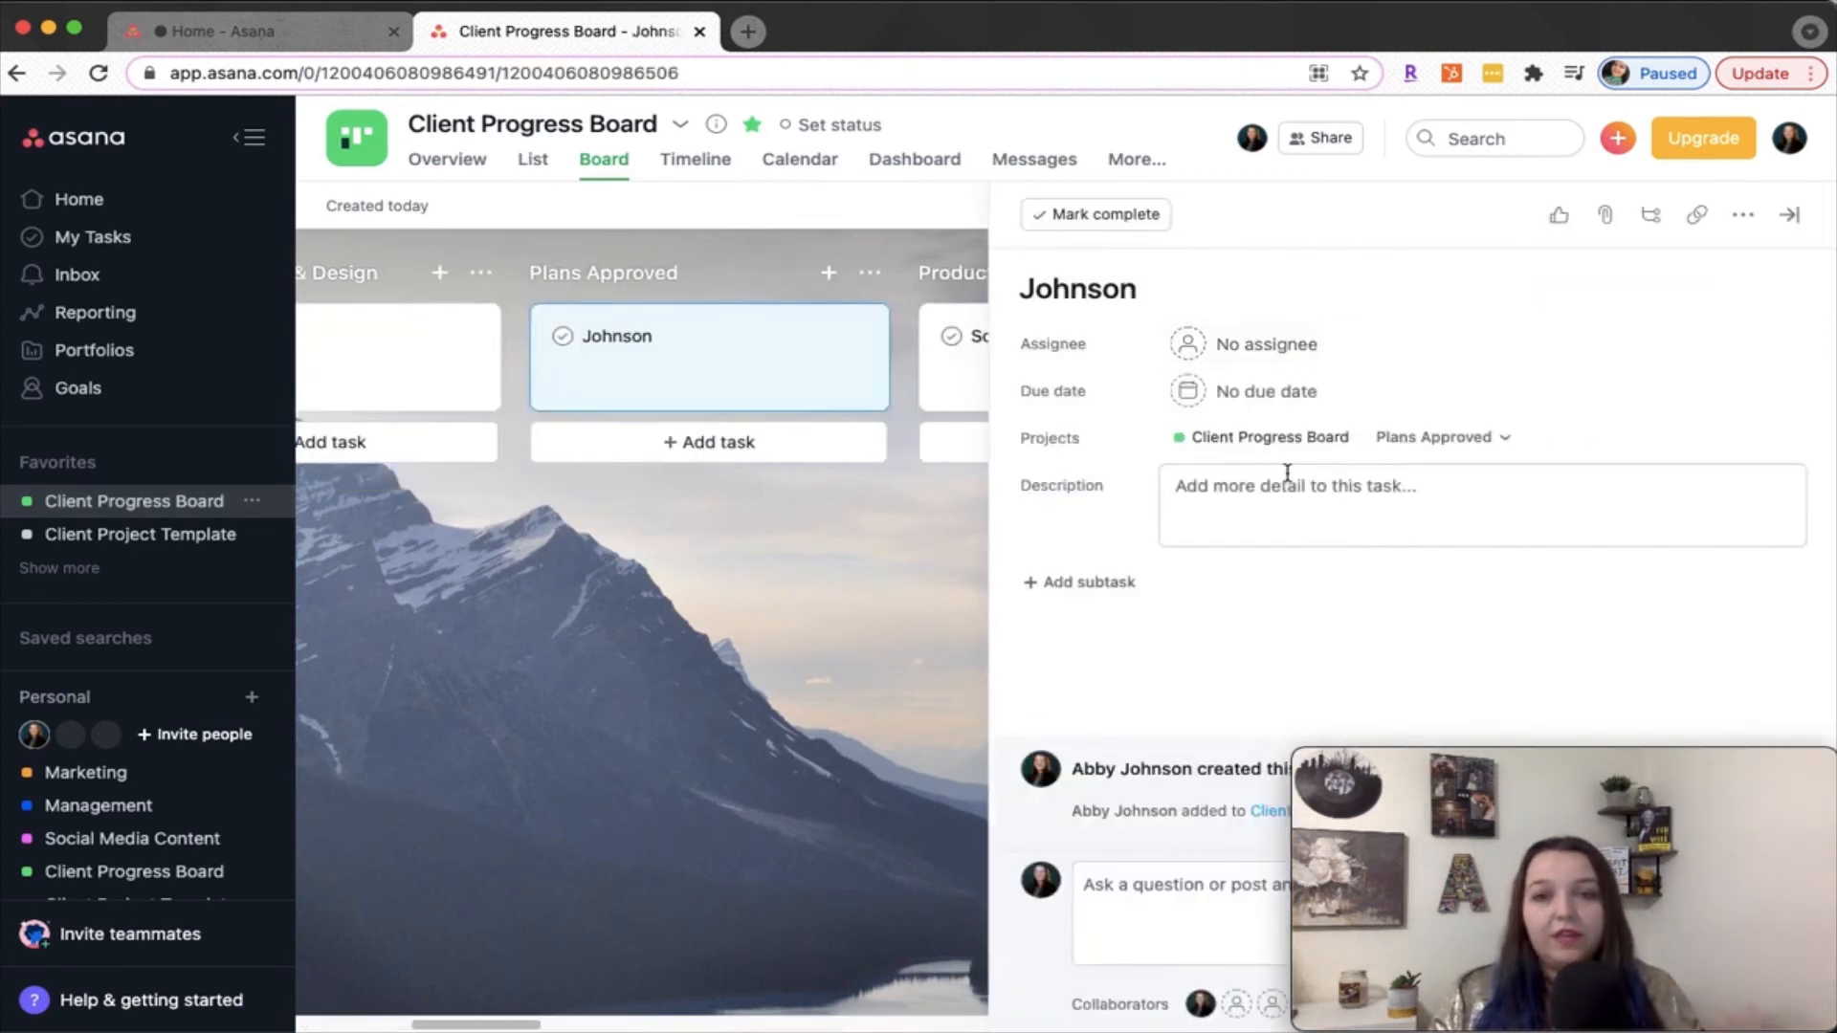
left_click(1789, 215)
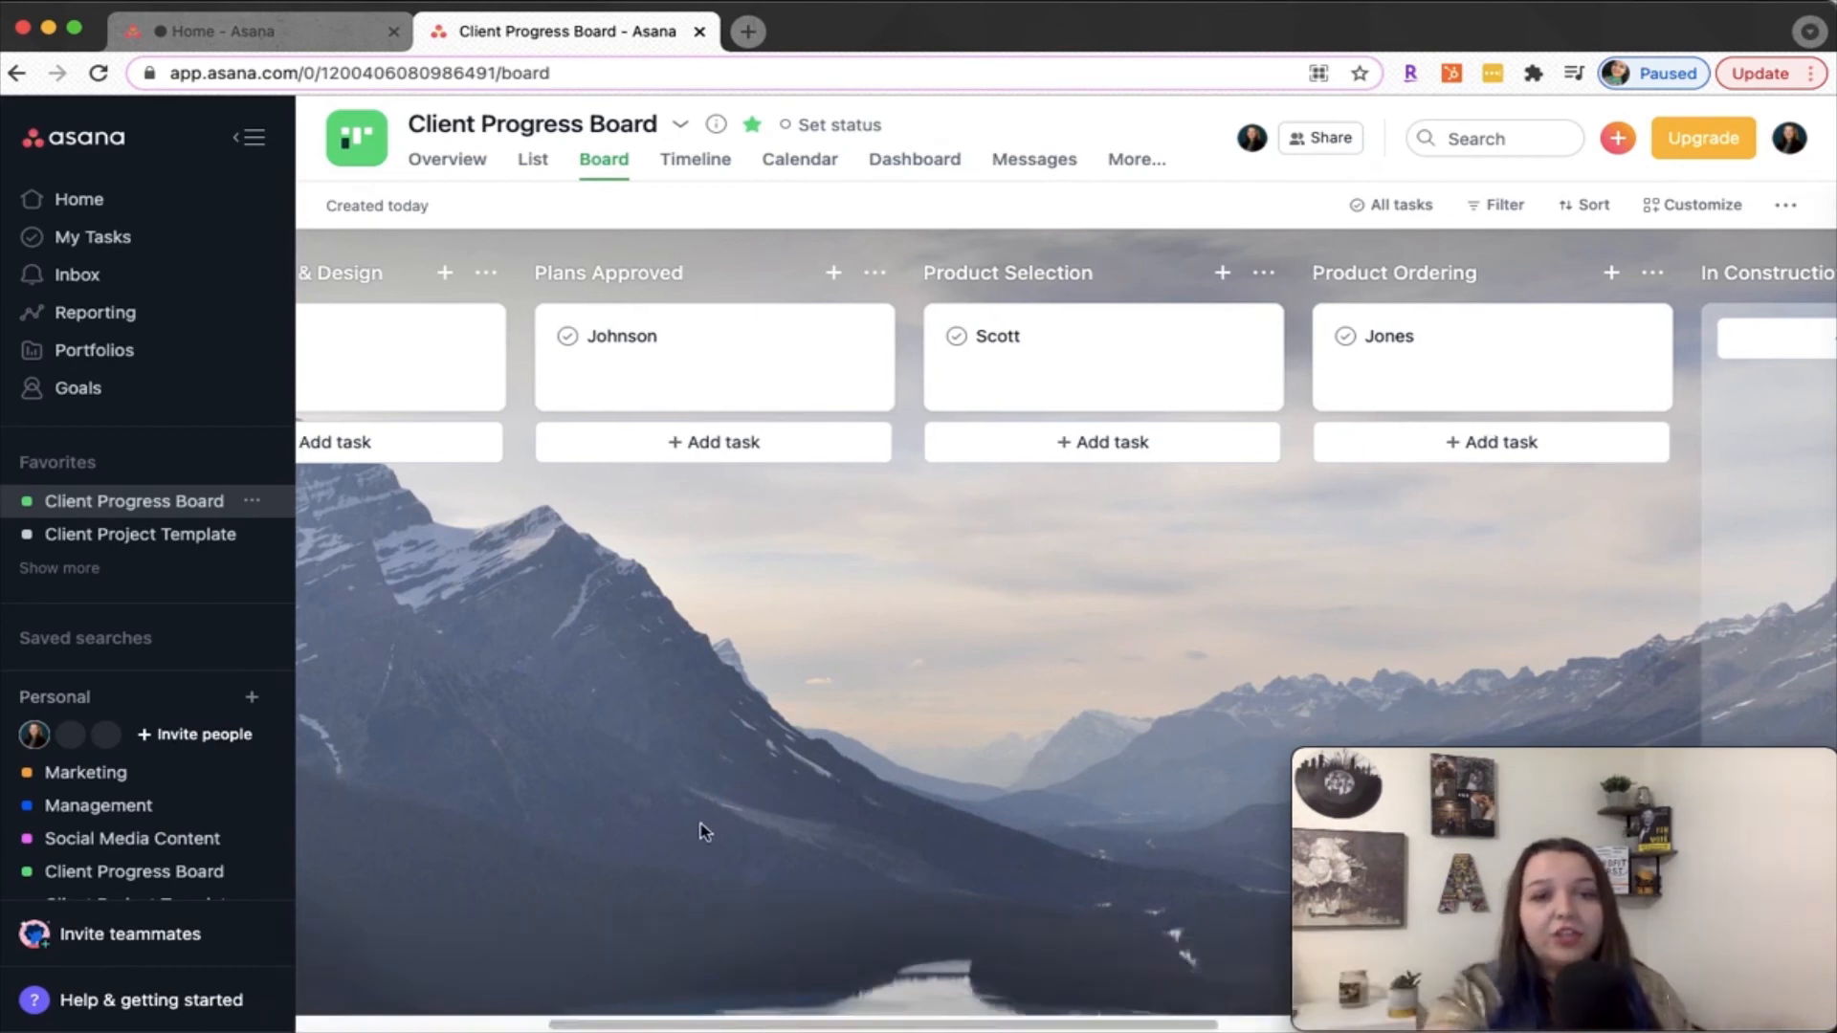
scroll(703, 831, "left", 5)
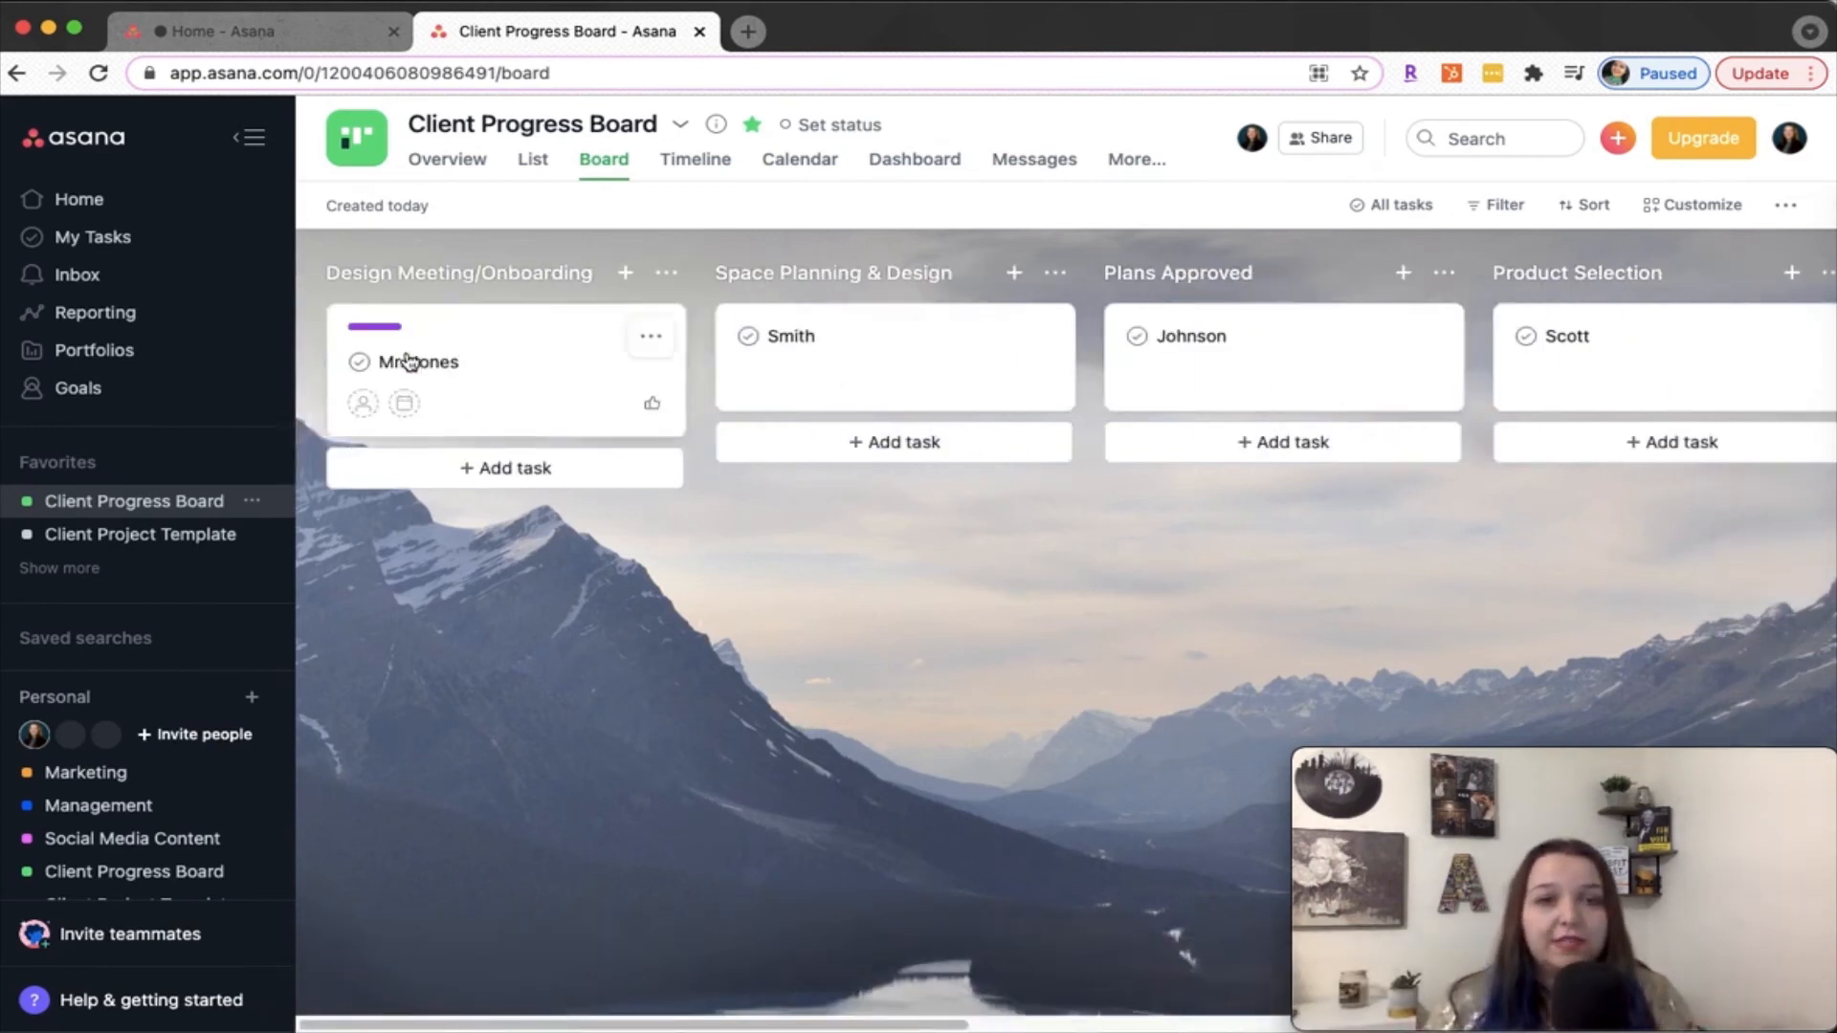
View the details of the client's card in Design Meeting/Onboarding and expand the Personal team's project list to show all projects
left_click(478, 357)
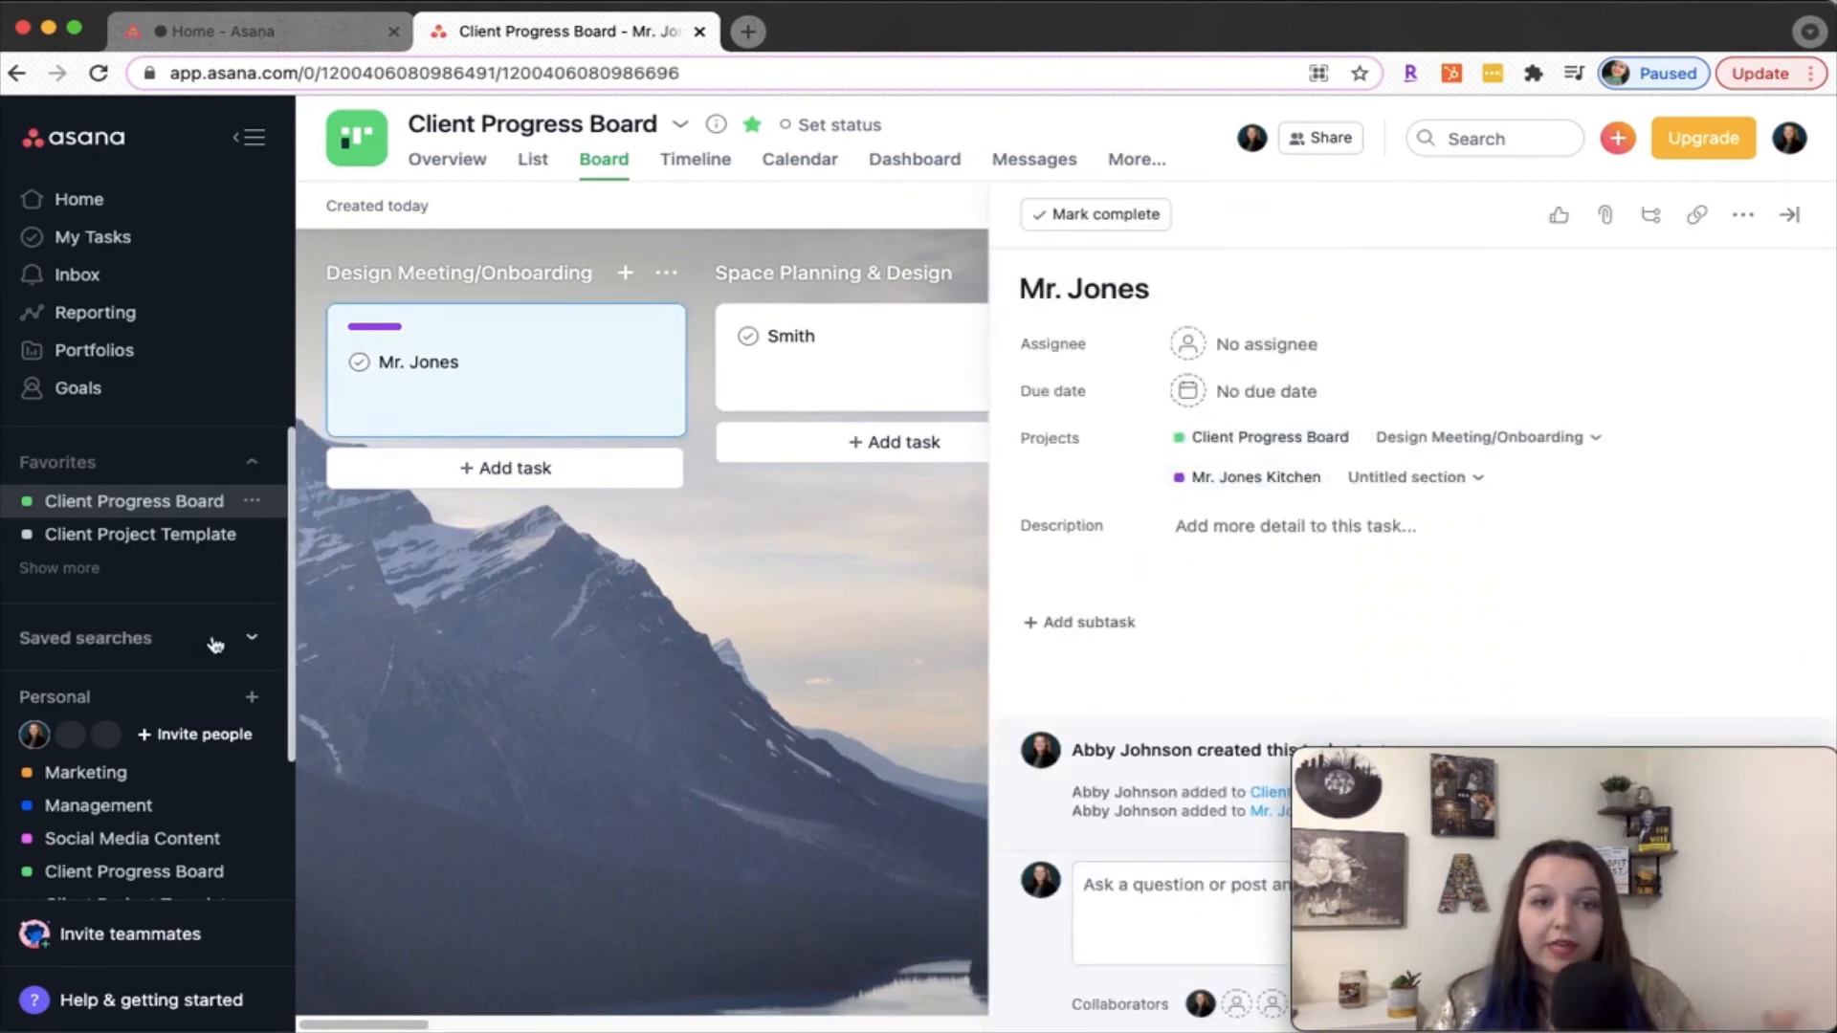
scroll(215, 644, "down", 3)
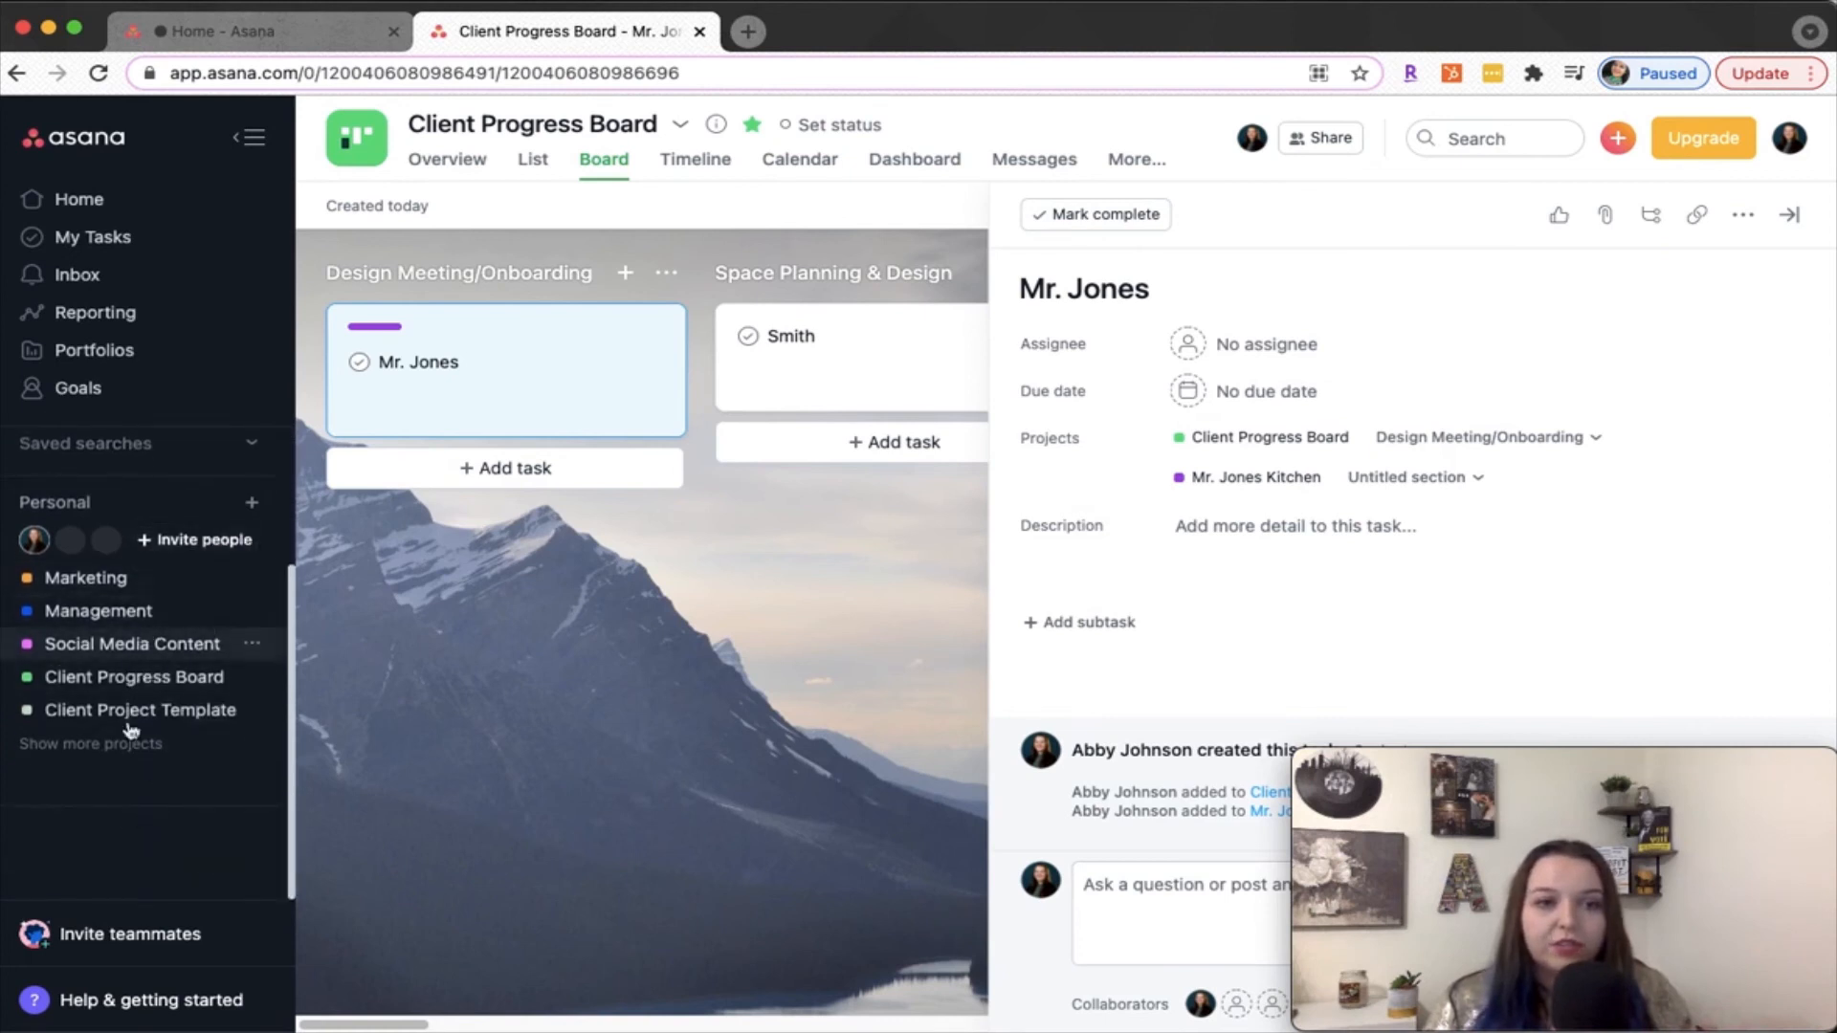
left_click(115, 745)
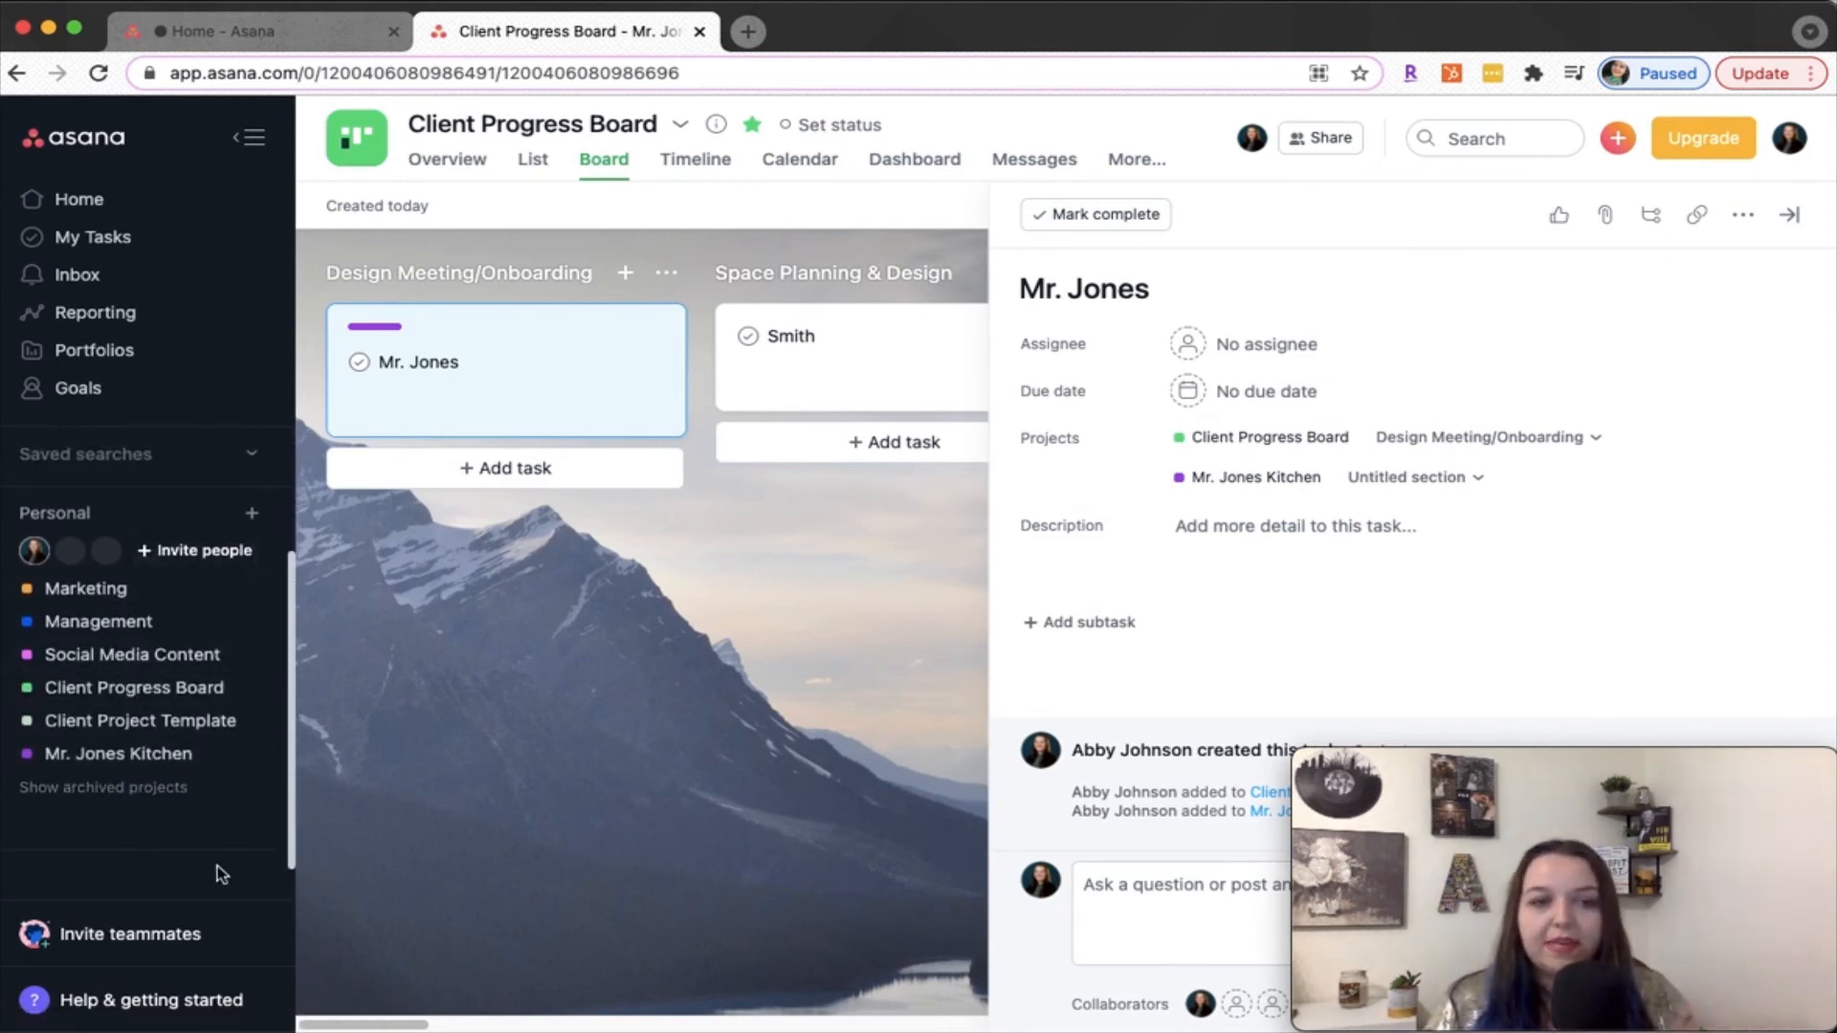
scroll(163, 779, "down", 1)
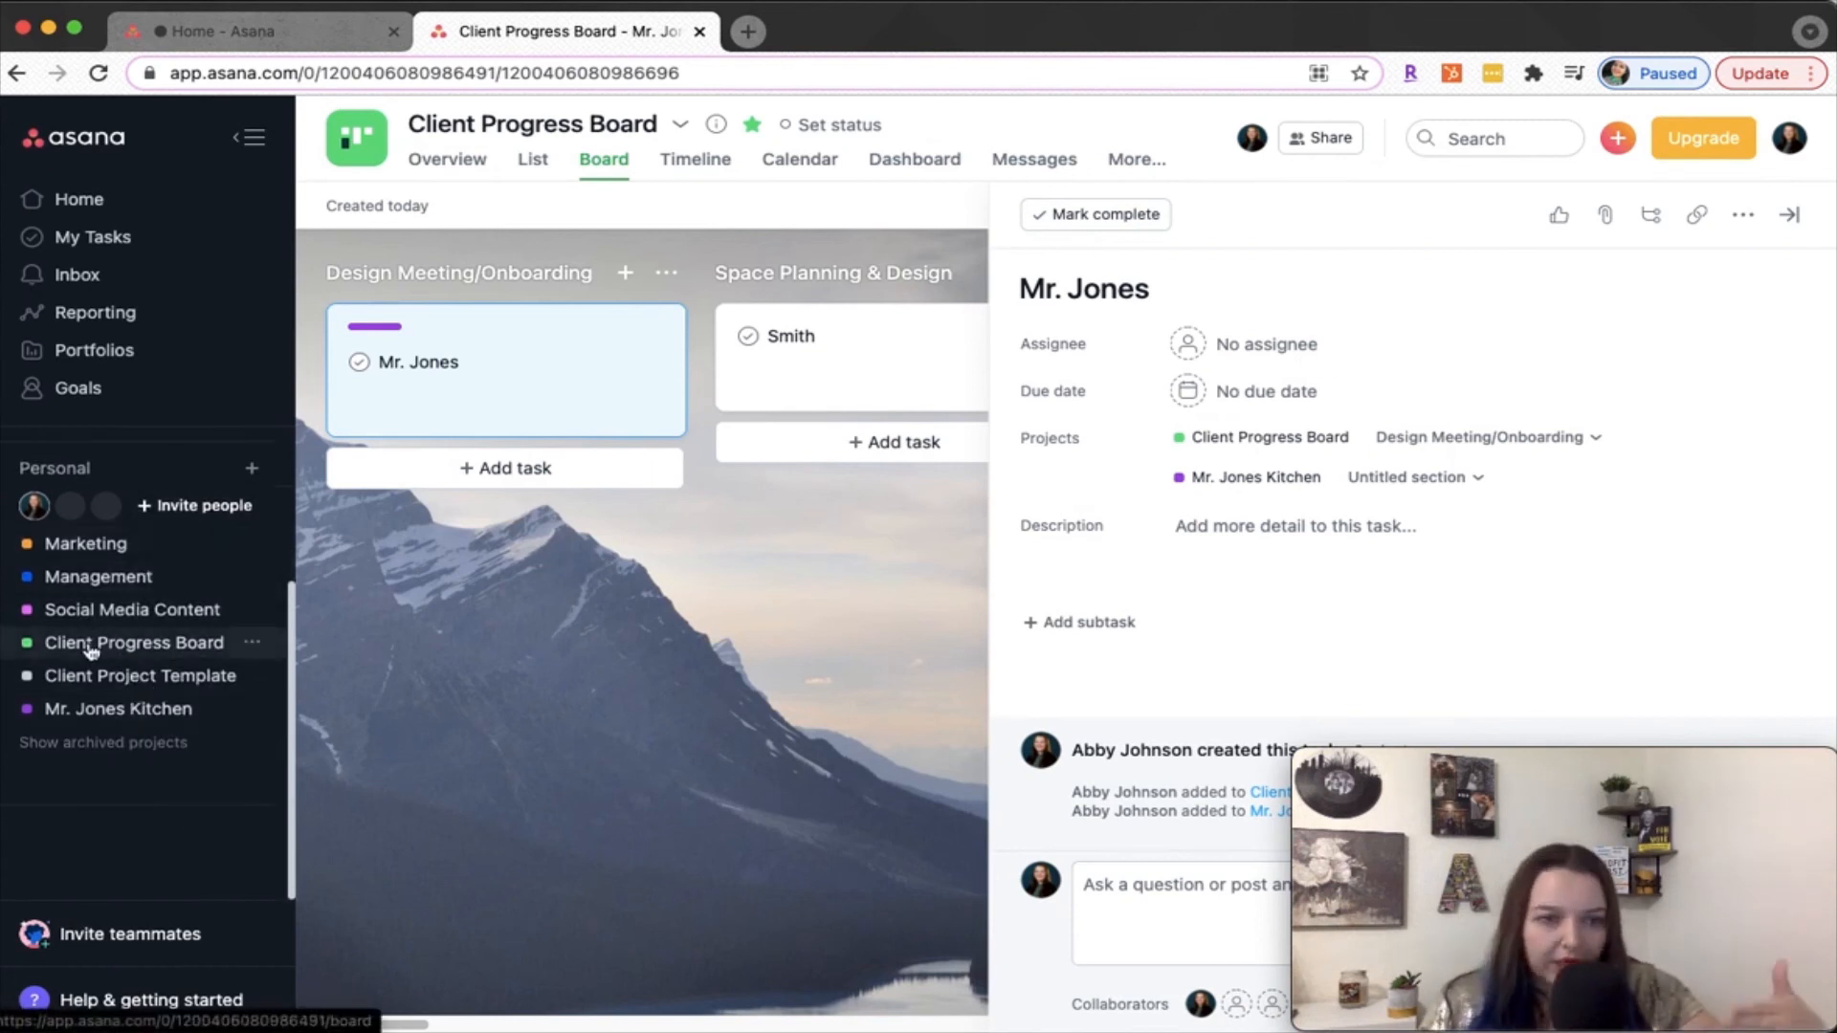
scroll(115, 670, "up", 5)
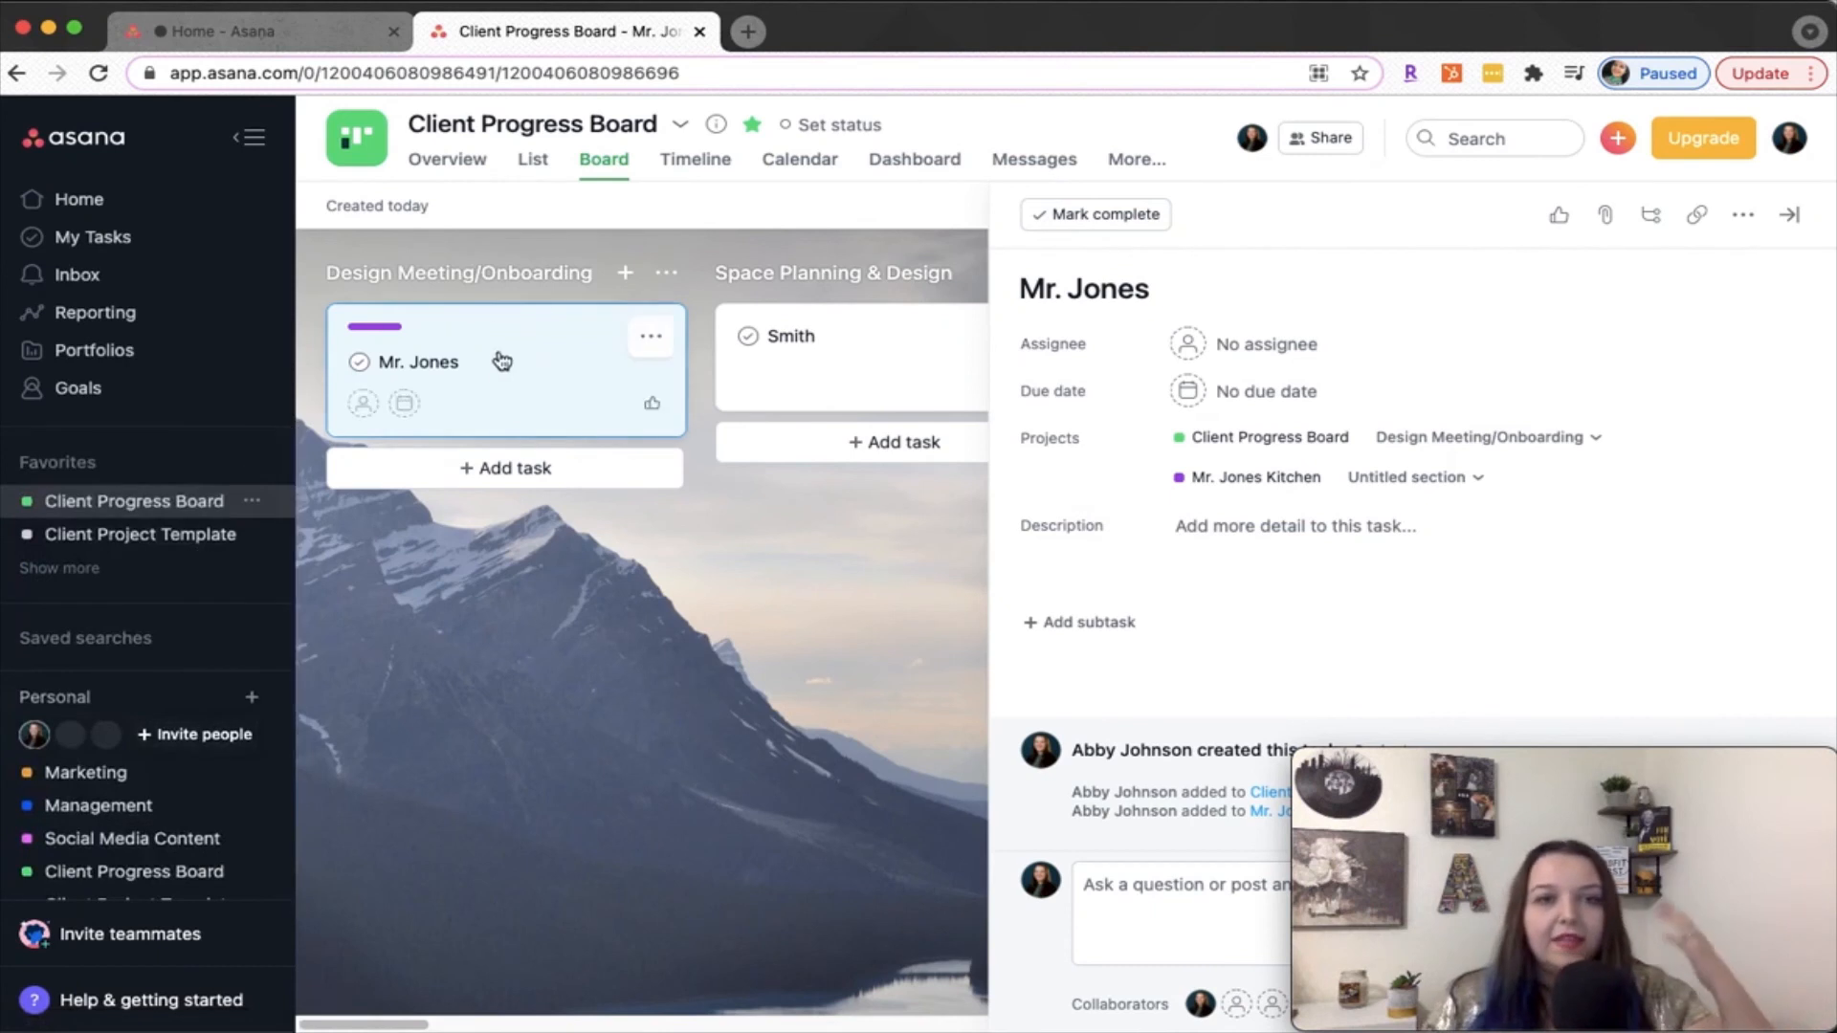
left_click(1795, 218)
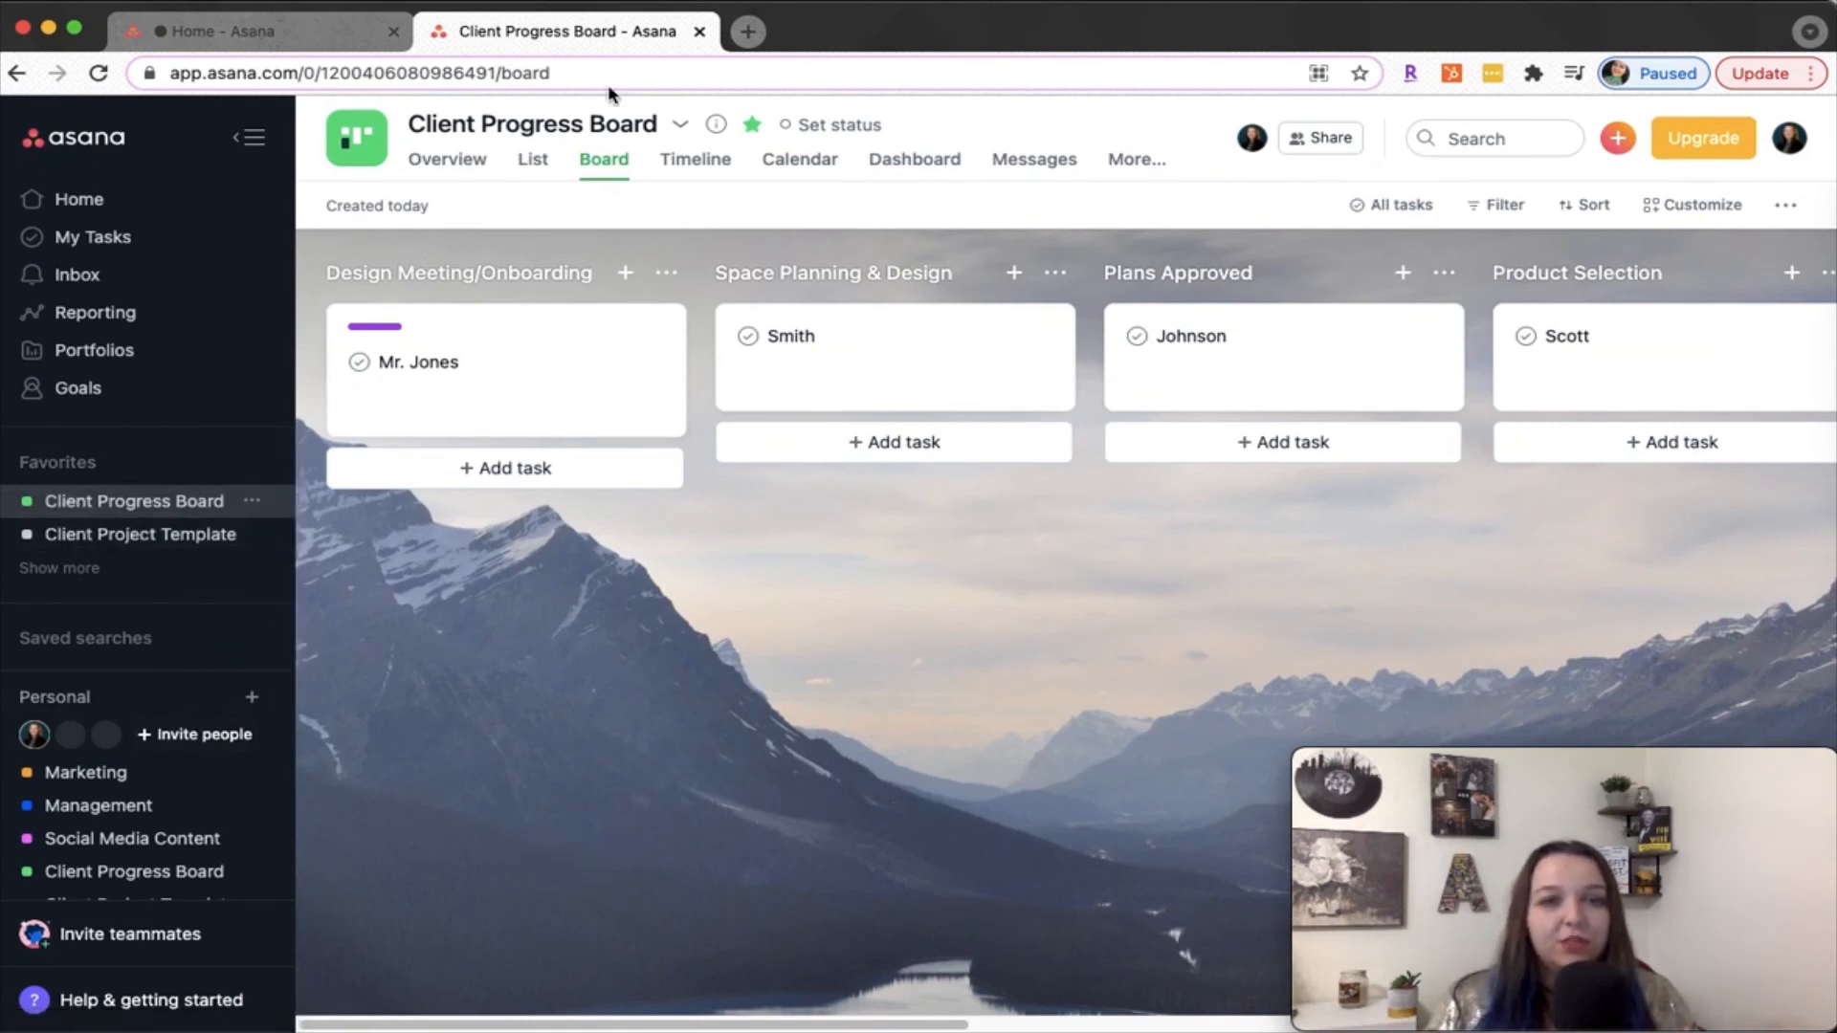
View the Social Media Content board and return to the Client Progress Board
left_click(134, 839)
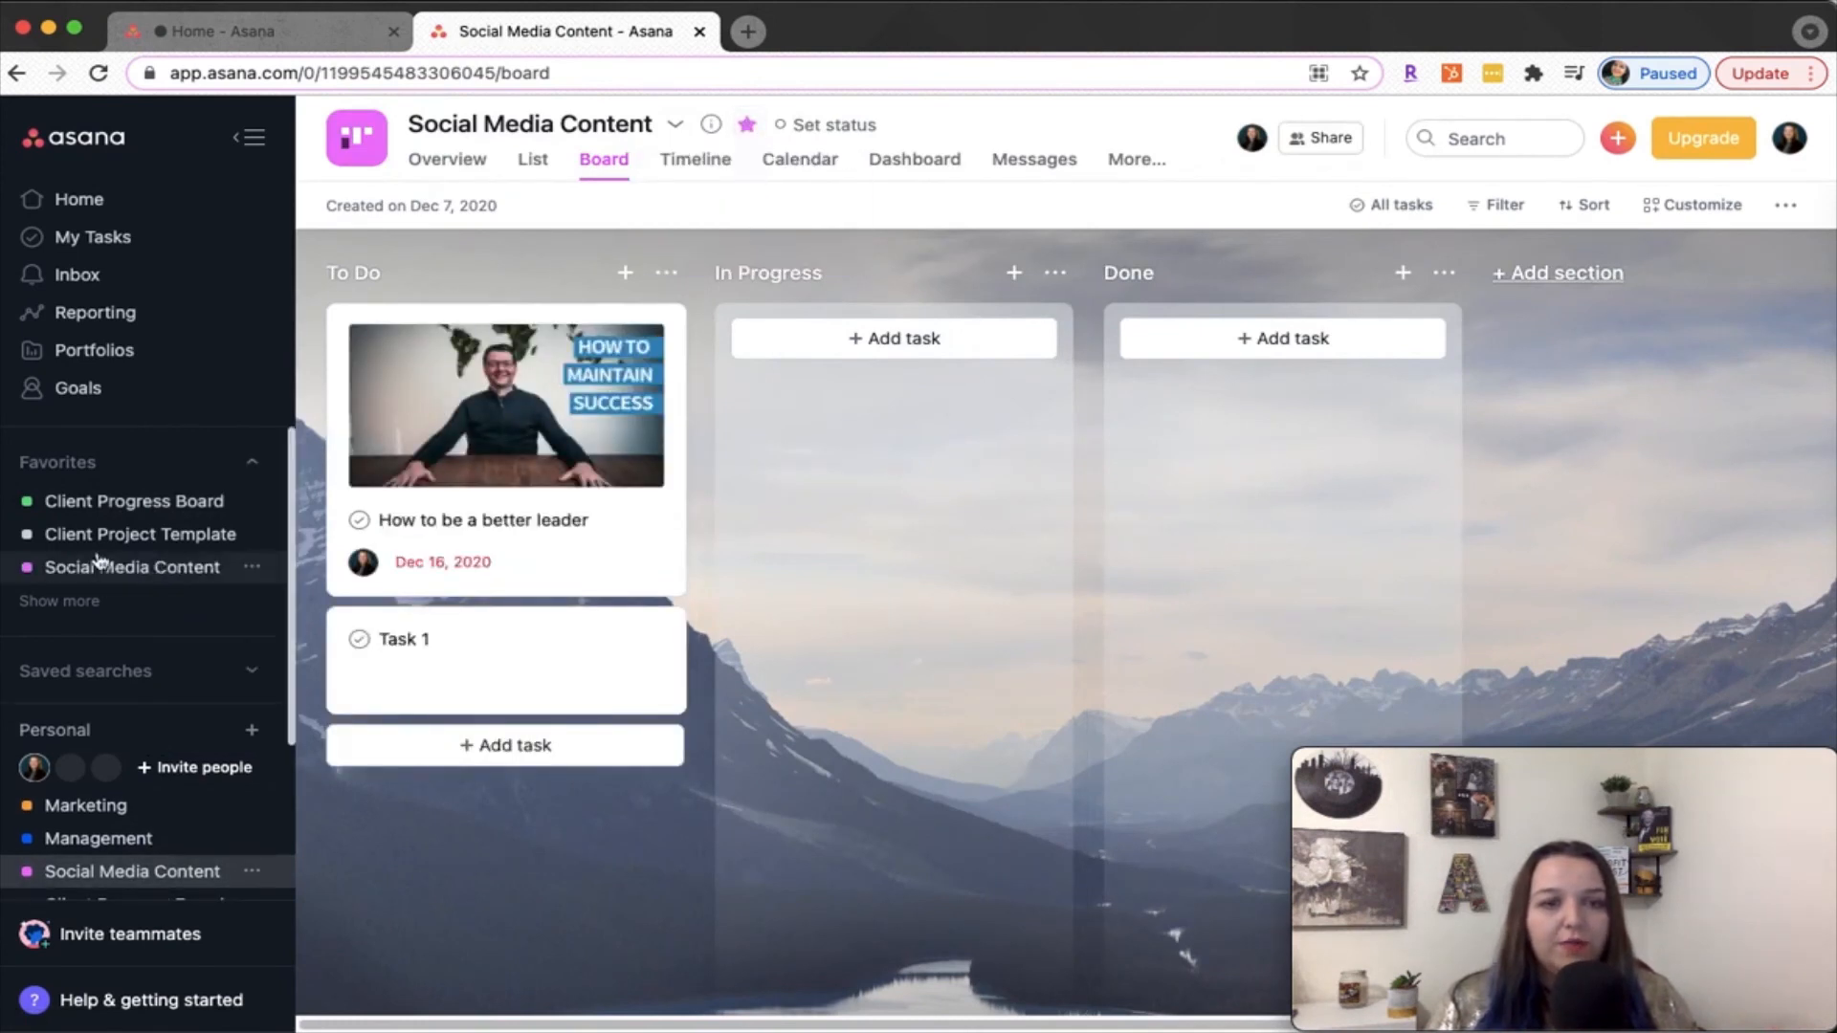
left_click(92, 502)
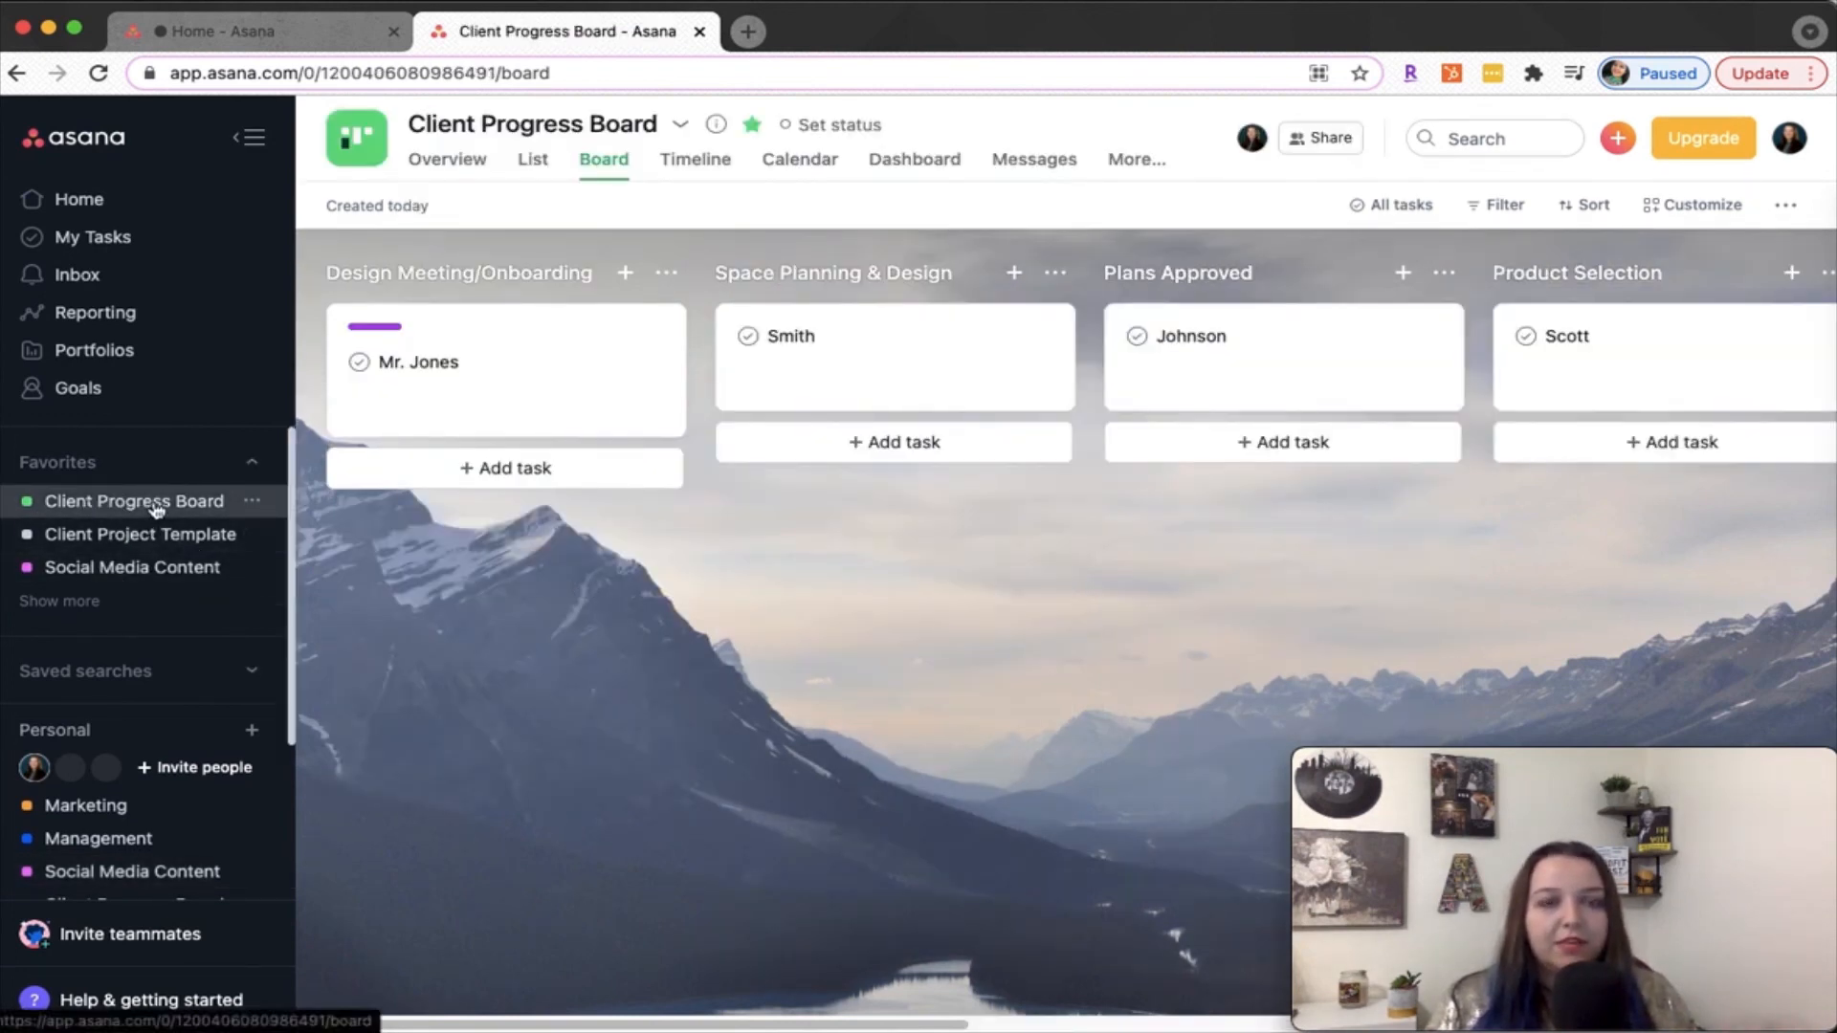
scroll(117, 713, "down", 3)
scroll(117, 782, "up", 3)
scroll(117, 783, "down", 3)
scroll(148, 581, "up", 3)
scroll(134, 612, "down", 3)
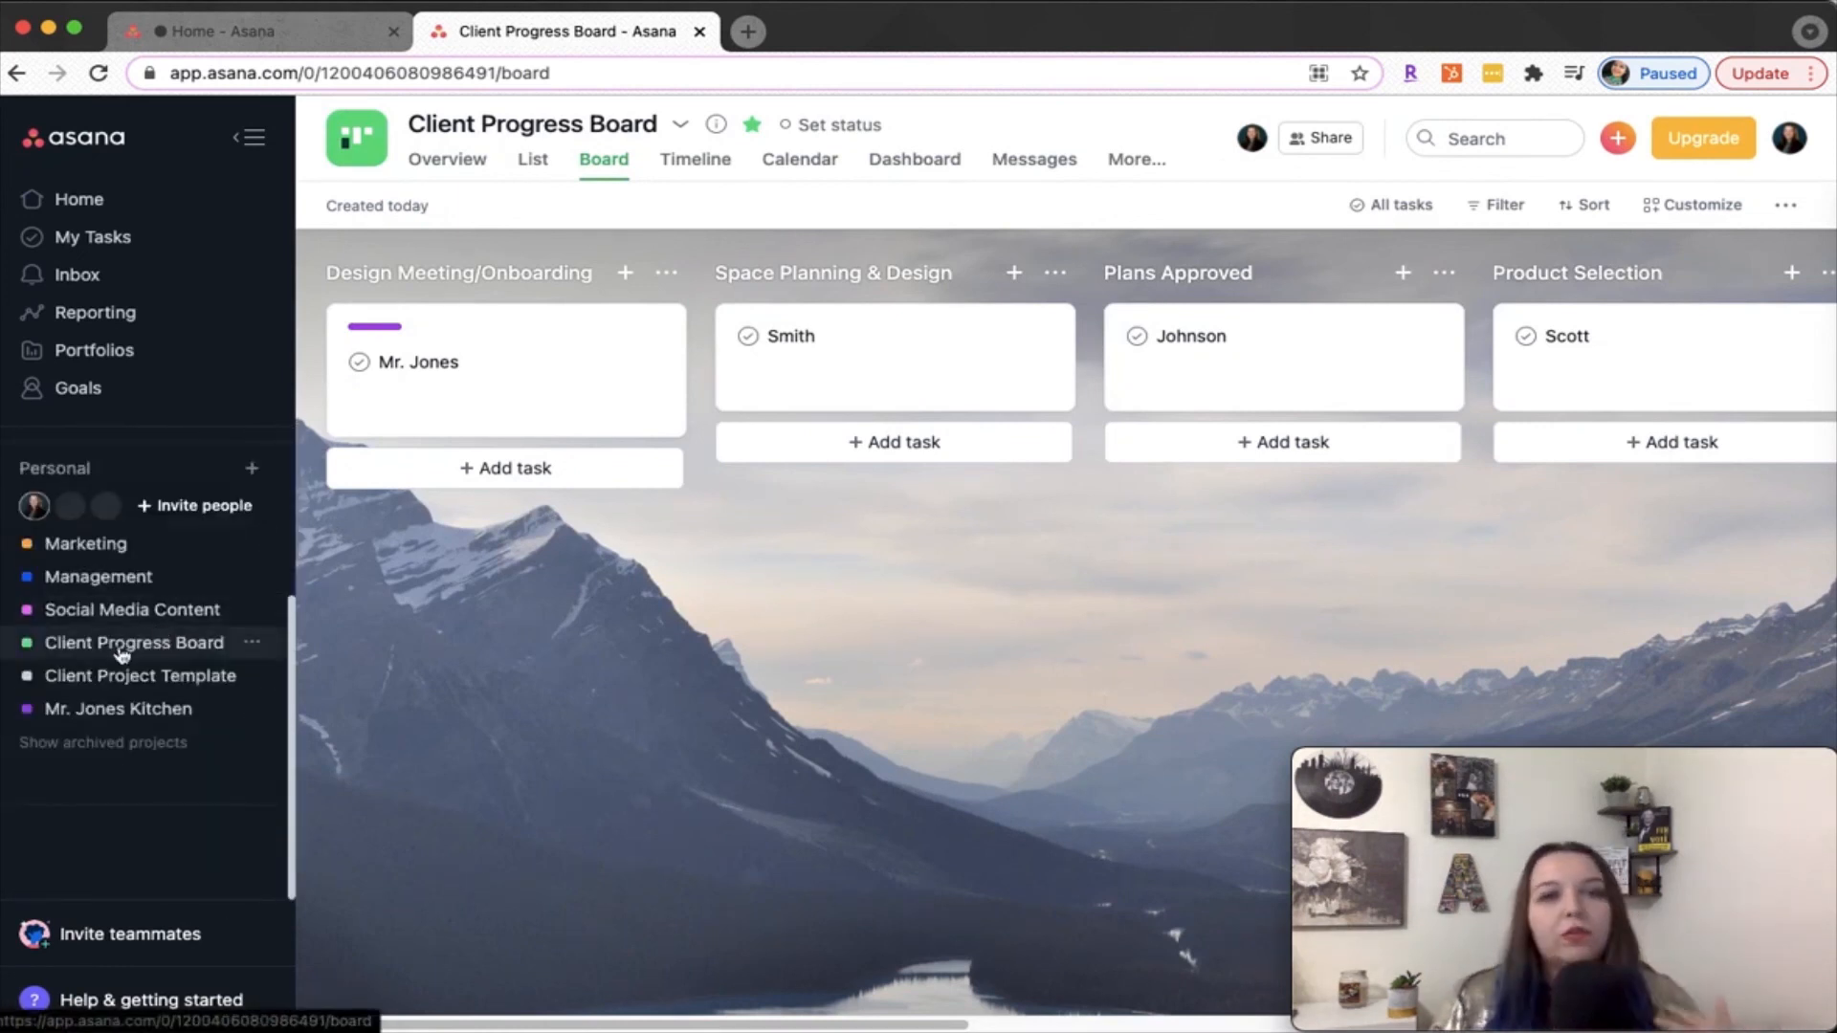
scroll(213, 673, "up", 3)
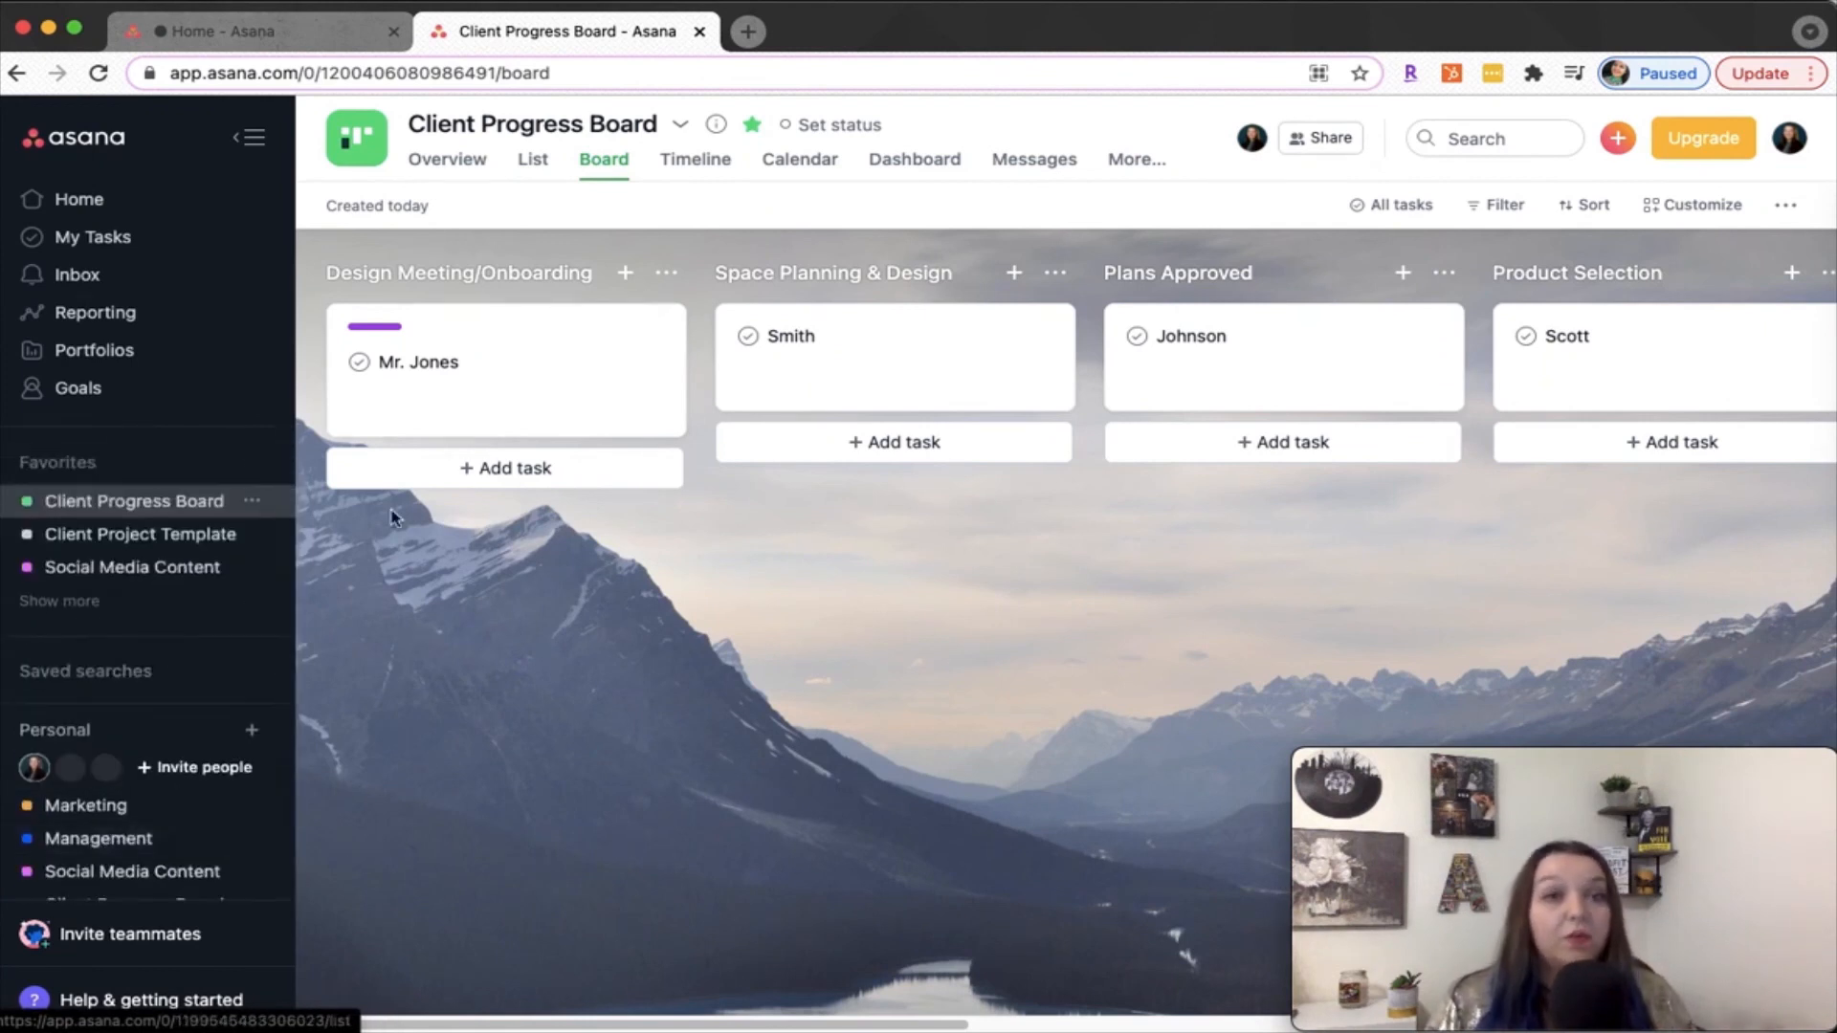